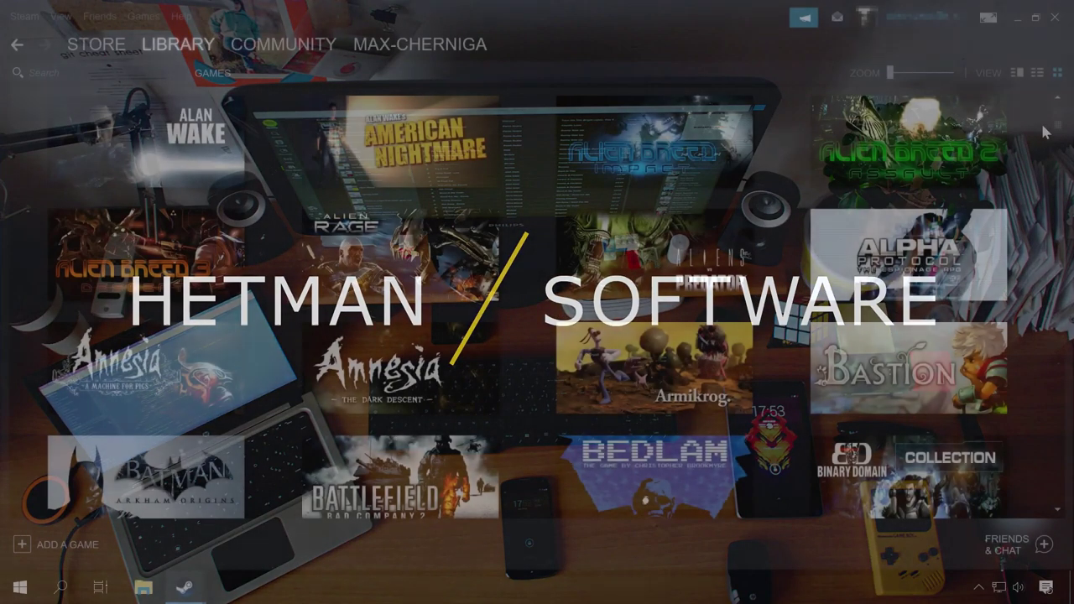
Find and open the Partition Recovery 2.8 product page on the Hetman Software site
scroll(1045, 131, "down", 5)
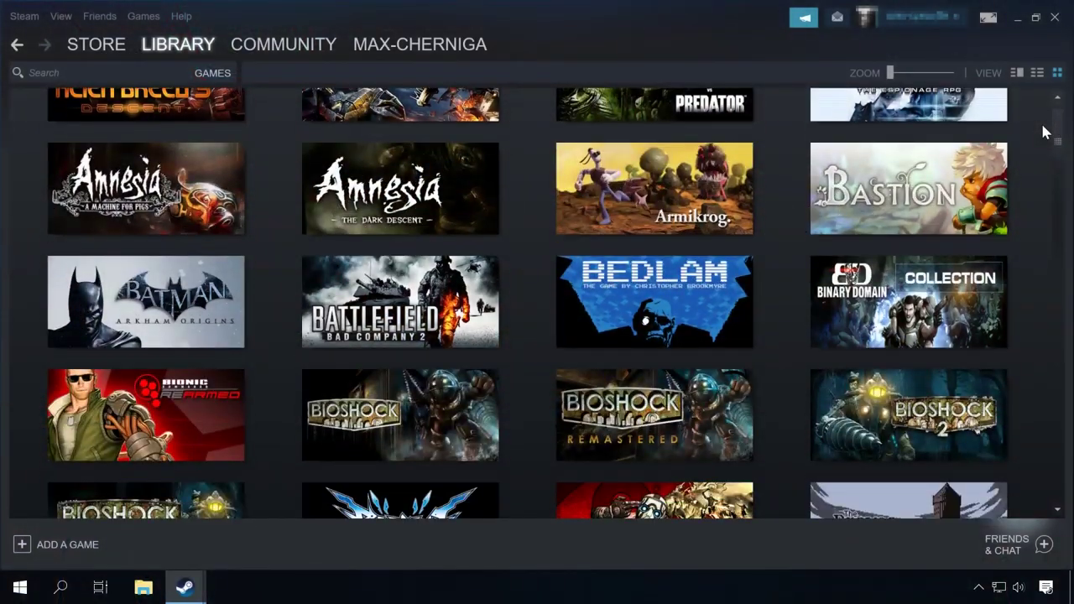
scroll(1045, 132, "down", 5)
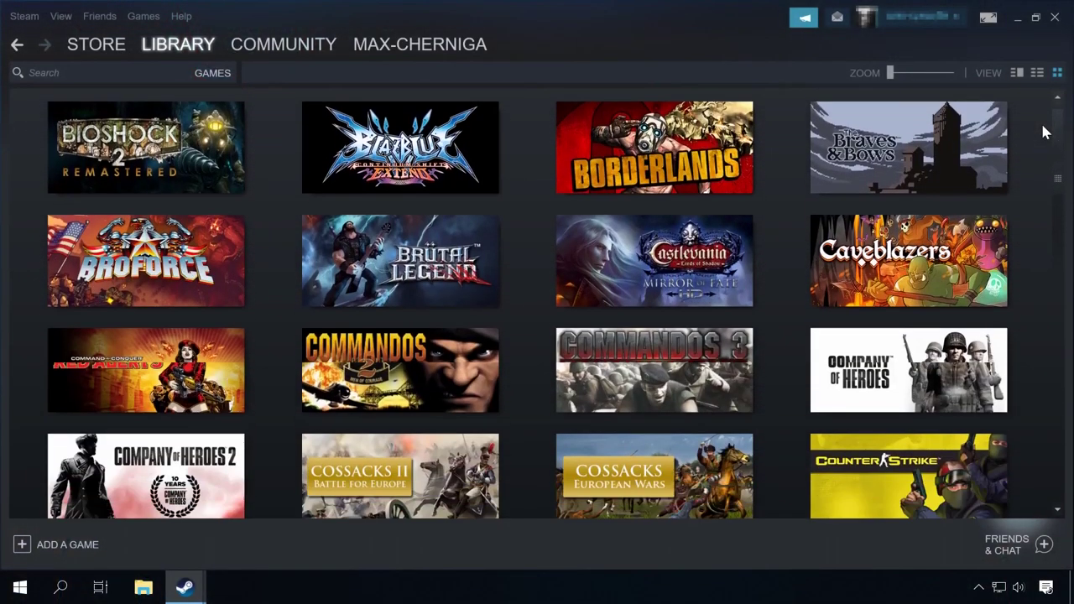
scroll(1045, 132, "down", 5)
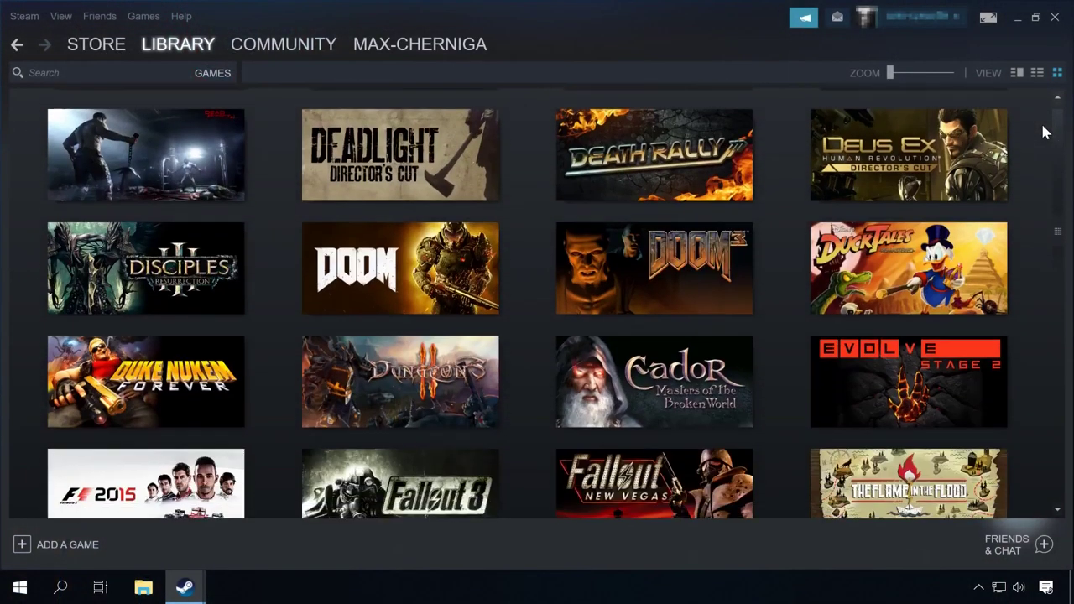
scroll(1045, 132, "down", 3)
scroll(1045, 132, "down", 7)
scroll(1045, 132, "down", 6)
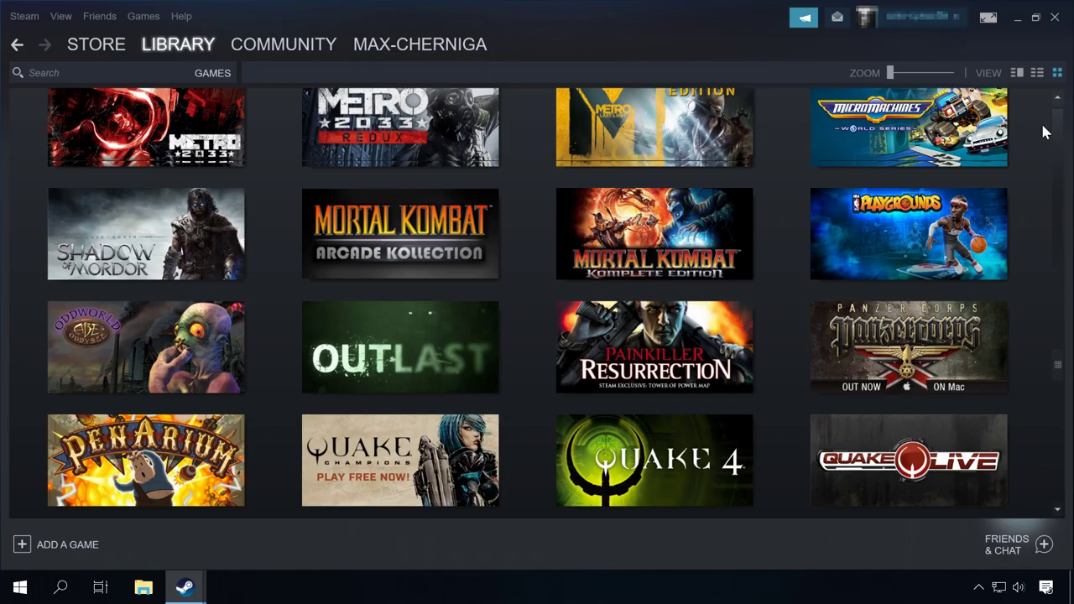
scroll(1044, 132, "down", 6)
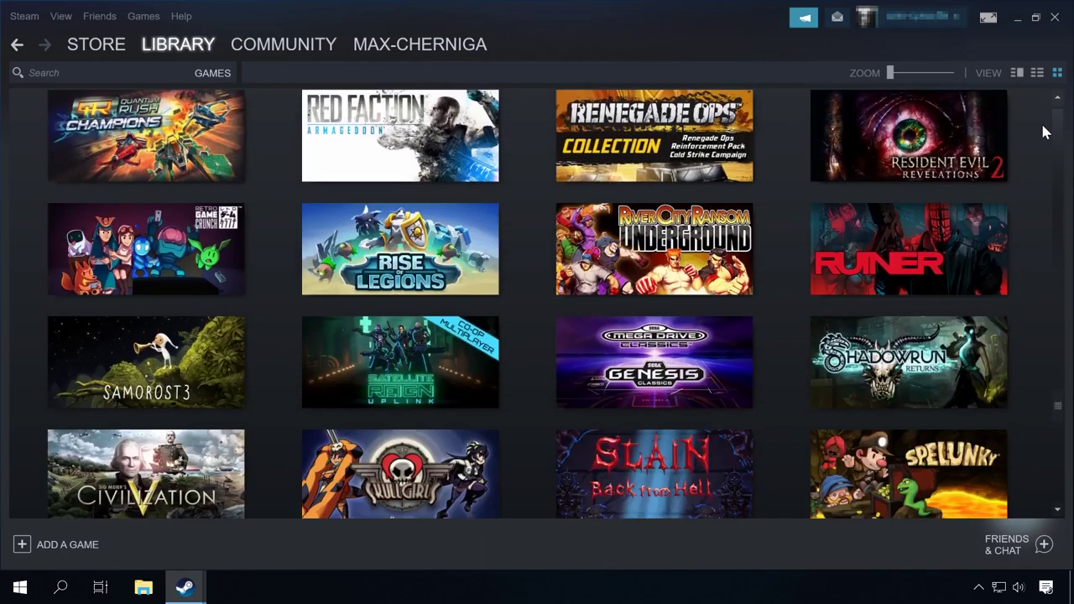
scroll(1045, 132, "down", 6)
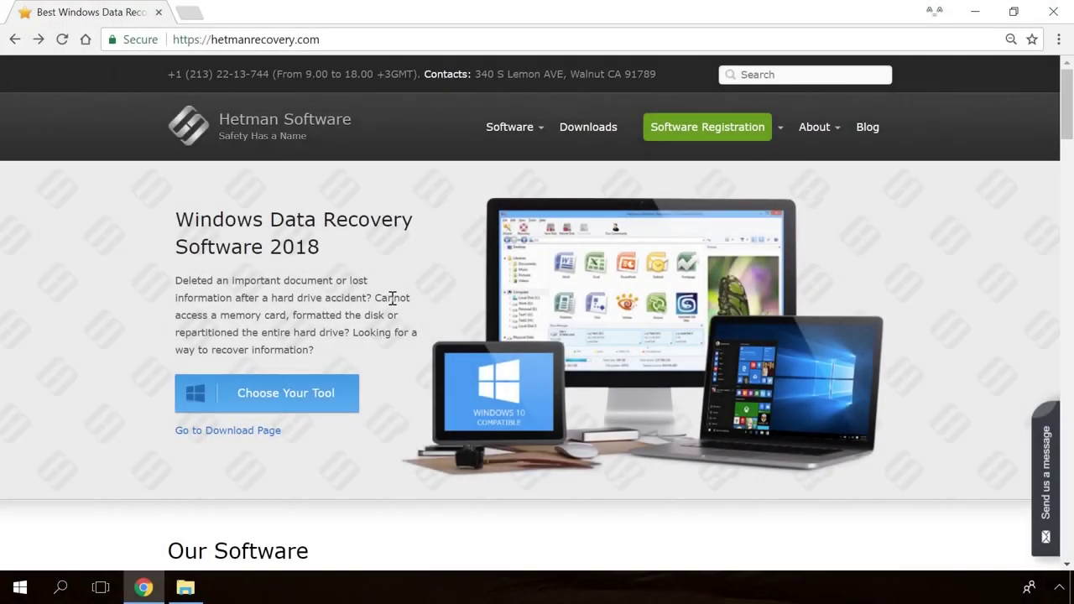
scroll(391, 297, "down", 6)
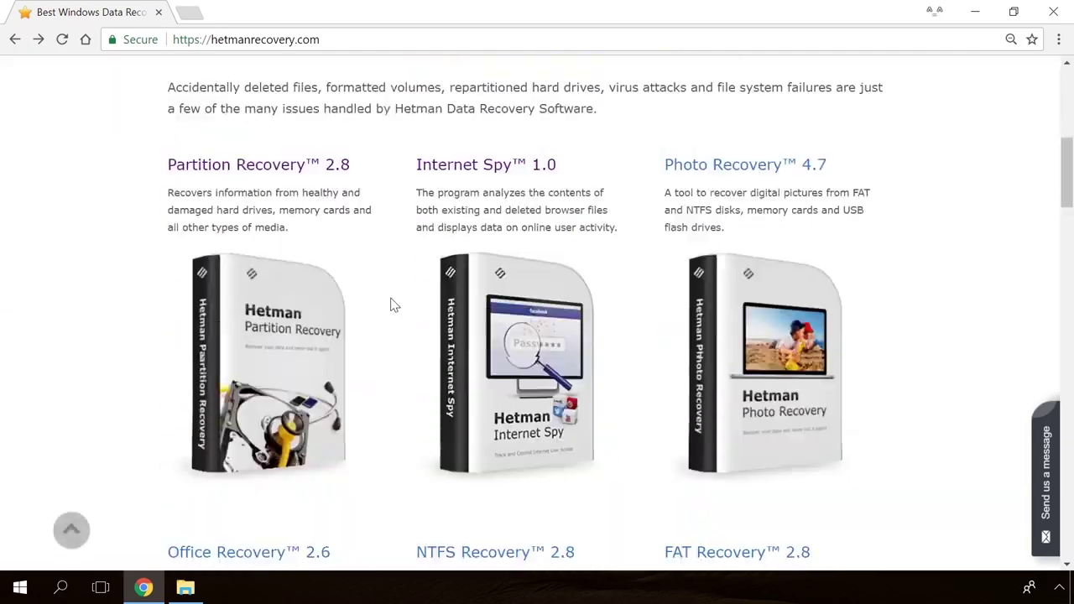
scroll(391, 304, "down", 12)
scroll(391, 305, "up", 8)
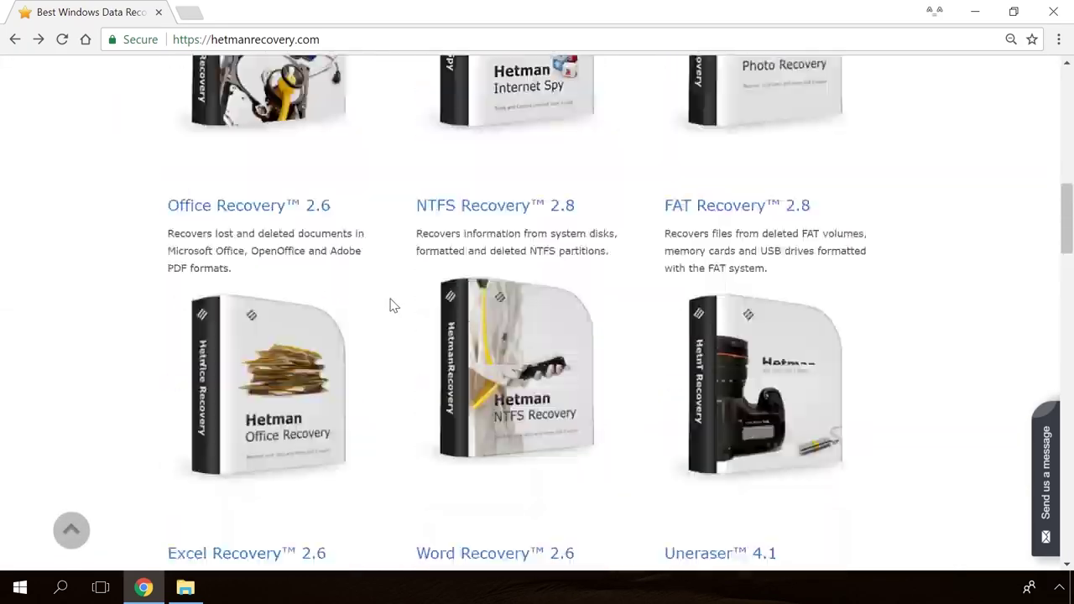
scroll(391, 305, "up", 6)
left_click(298, 336)
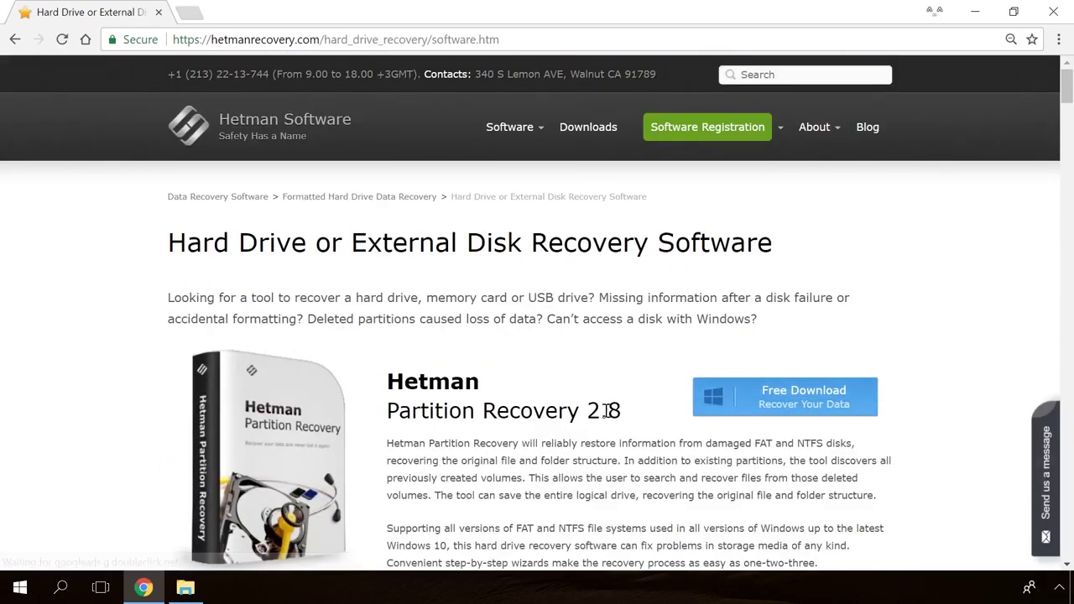
left_click(792, 396)
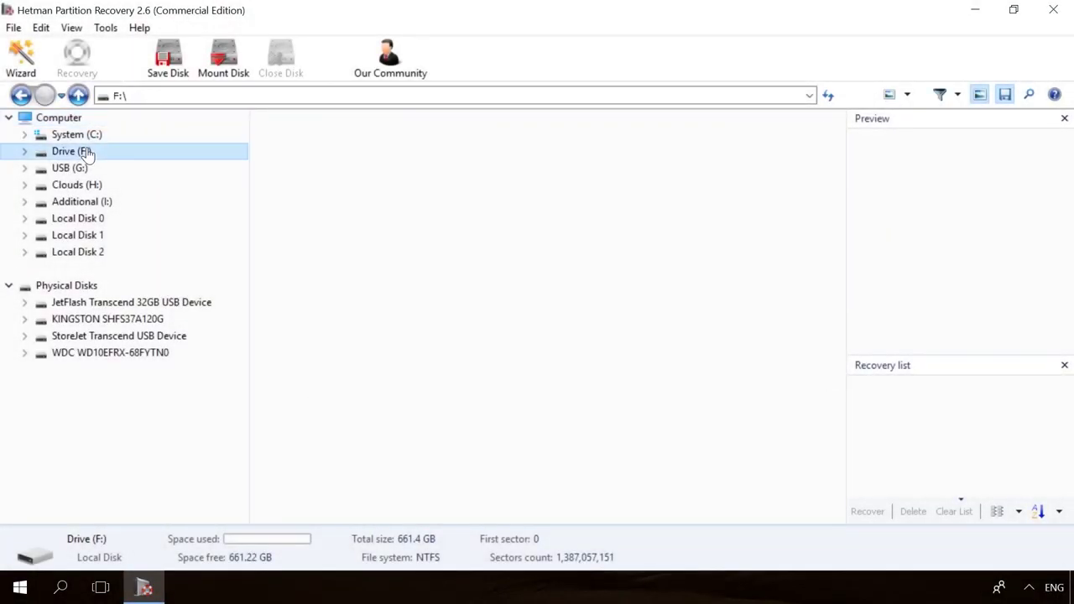
Scan Drive (F:) and recover the deleted video 856071704.mp4, then finish the wizard
double_click(87, 153)
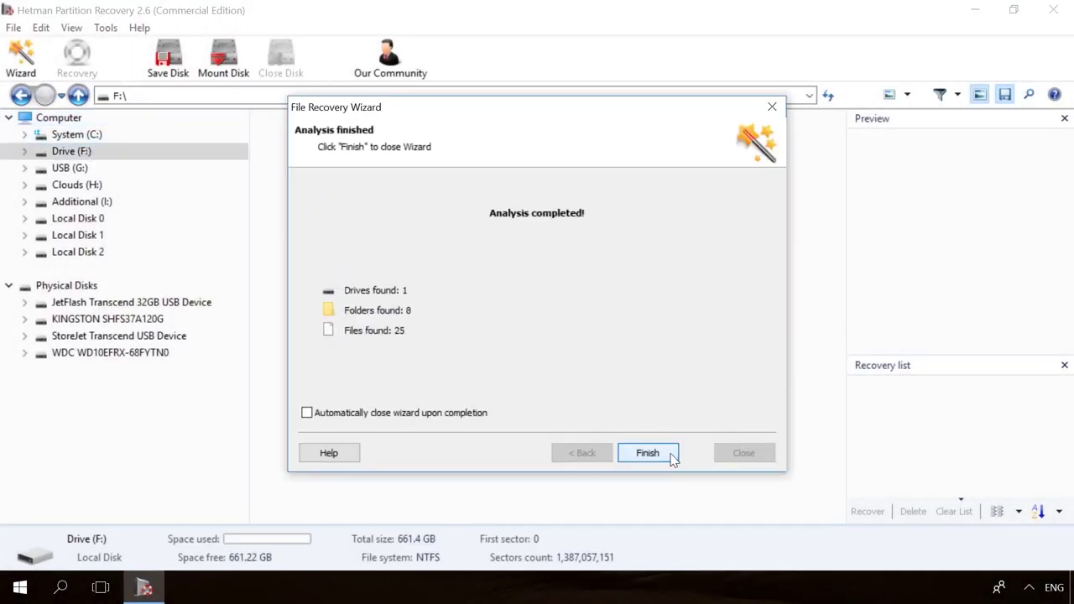
left_click(672, 457)
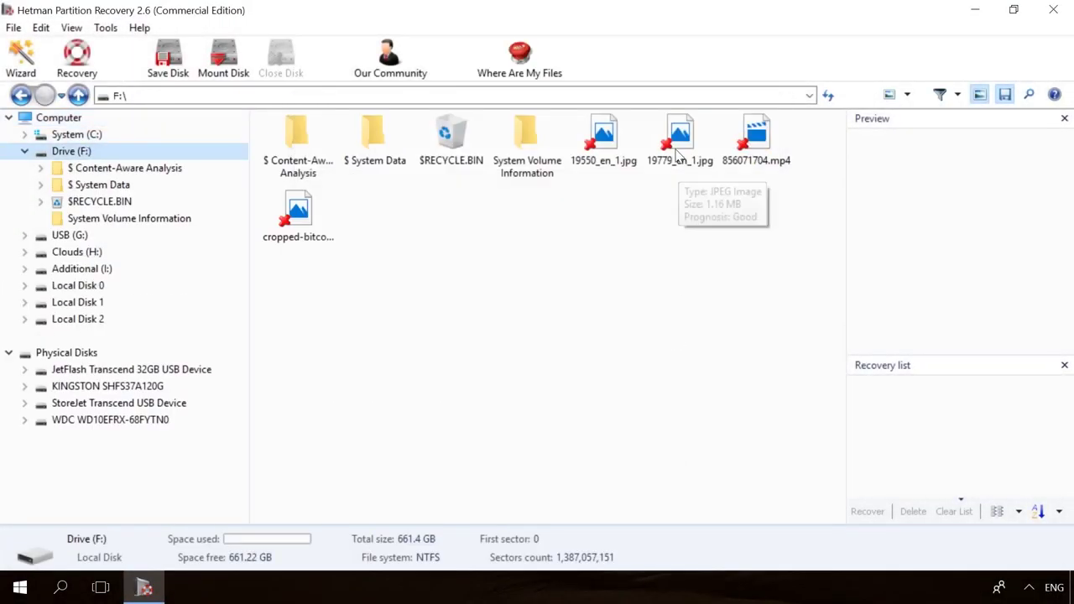
left_click(680, 138)
left_click(770, 136)
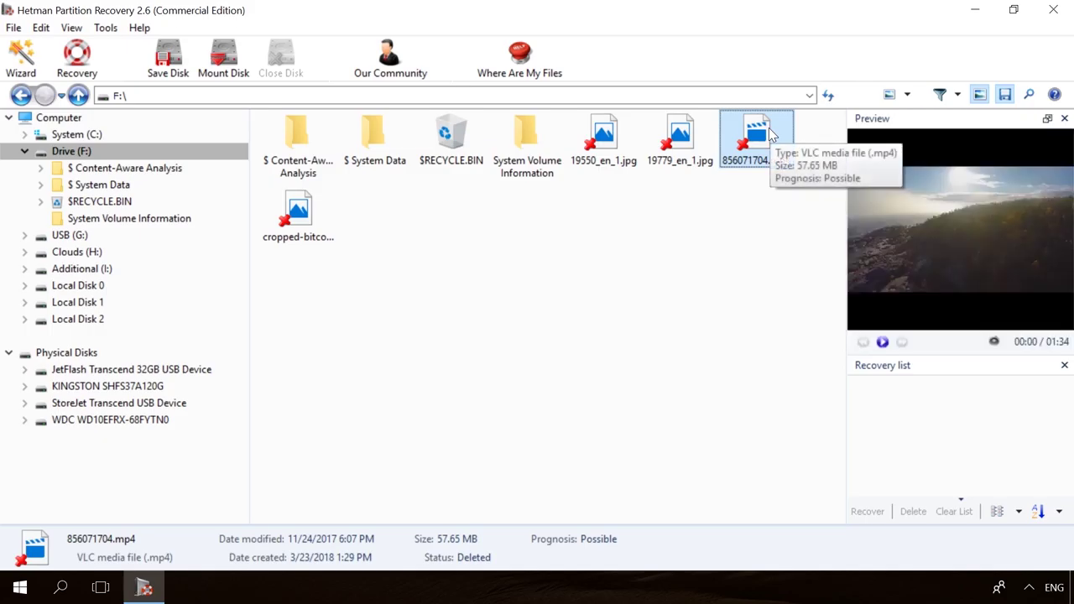
key("ctrl+r")
left_click(646, 452)
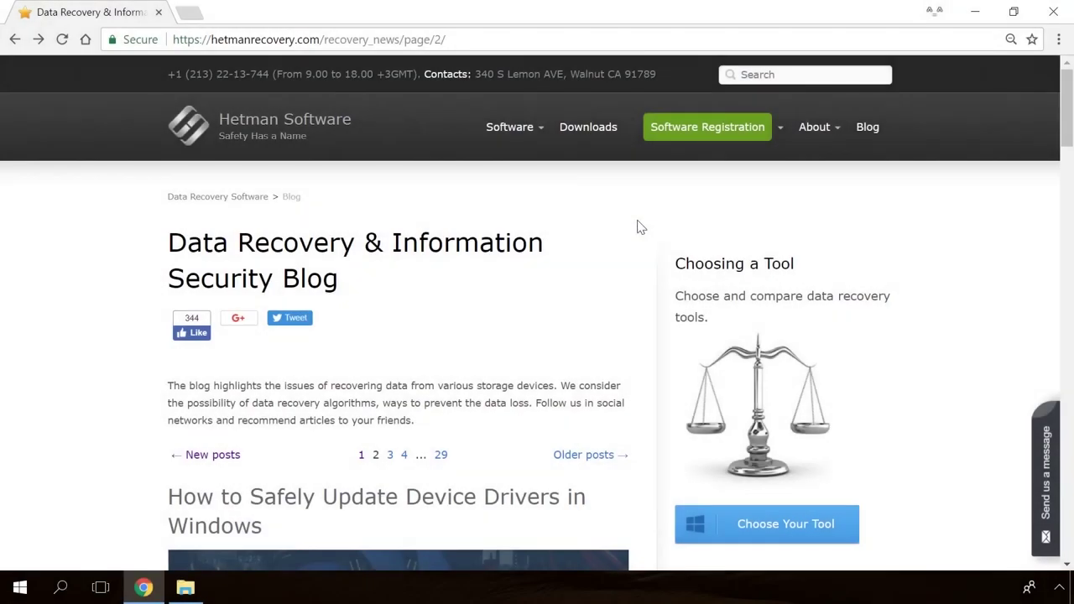
Open the 'Windows Detected a Hard Disk Problem' article from the blog
scroll(638, 227, "down", 15)
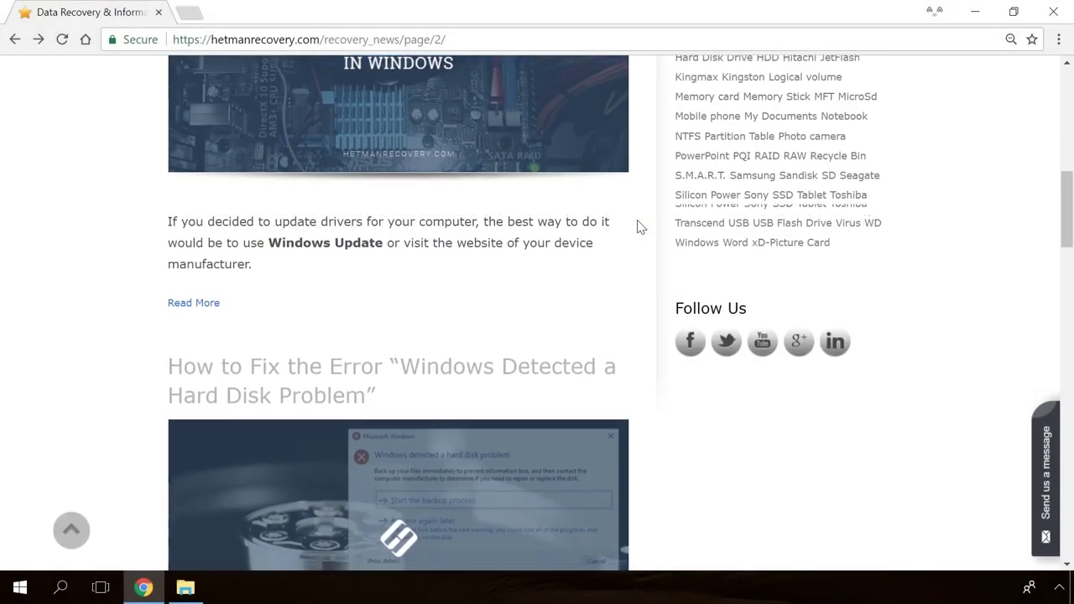
scroll(638, 227, "down", 10)
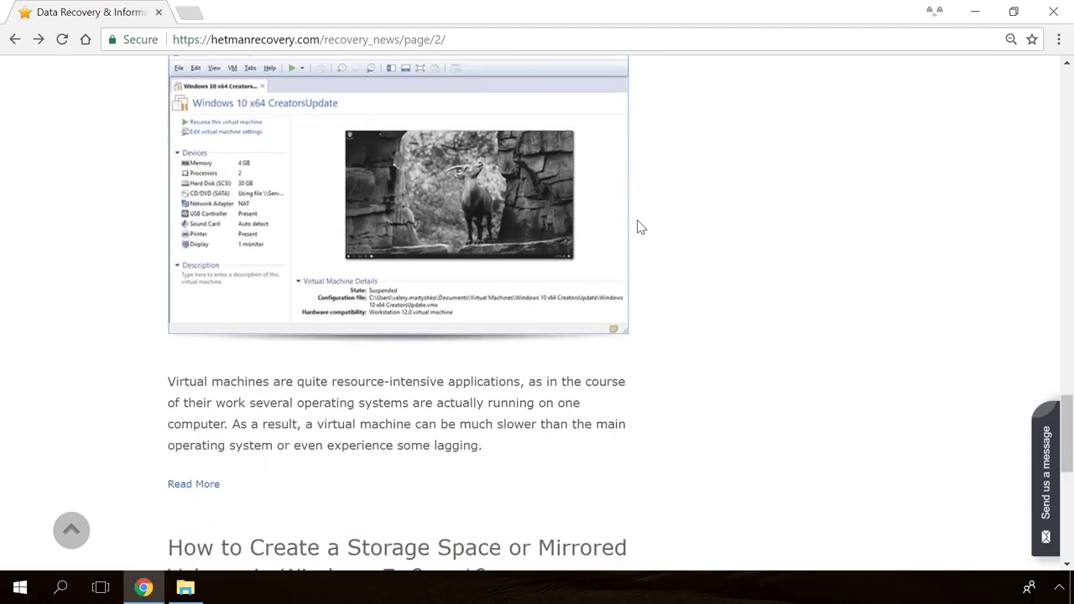
scroll(637, 227, "up", 8)
scroll(638, 227, "up", 10)
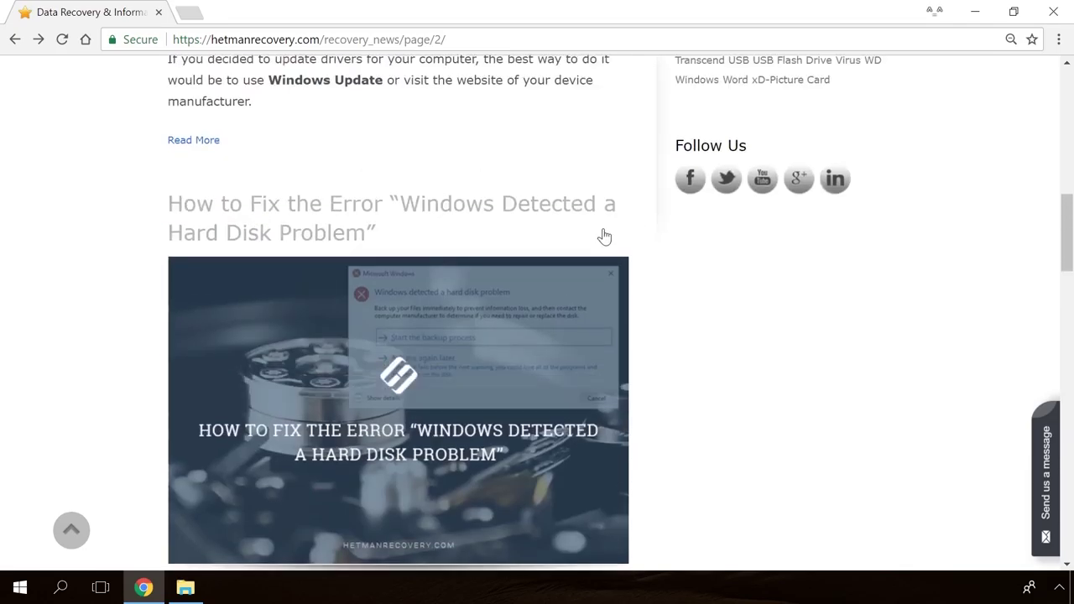
left_click(408, 304)
Start a message reading 'Hello' in the Send us a message form
scroll(642, 364, "down", 14)
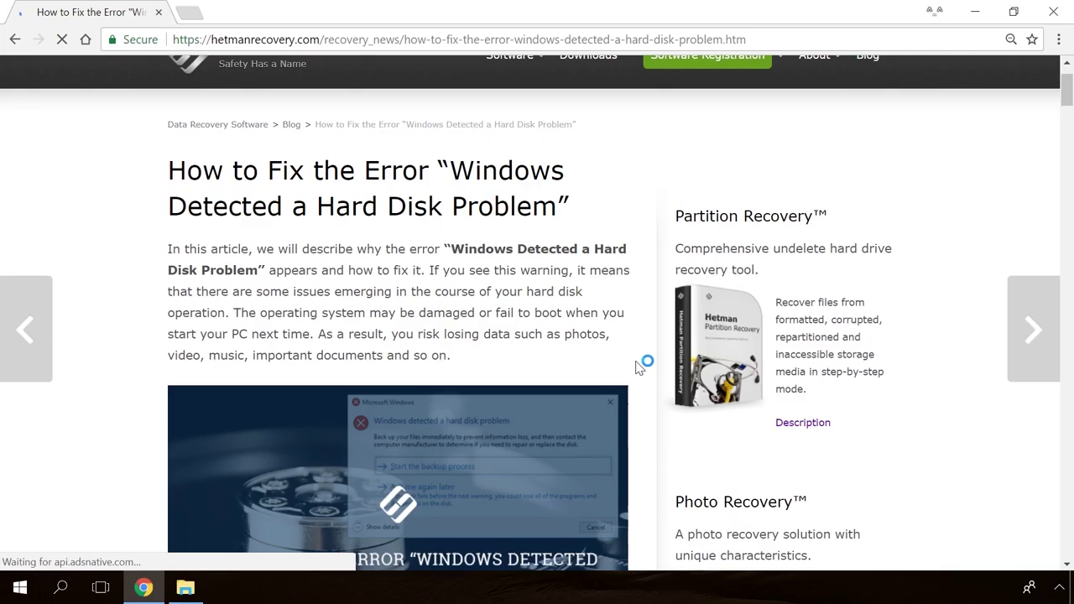
scroll(637, 367, "down", 15)
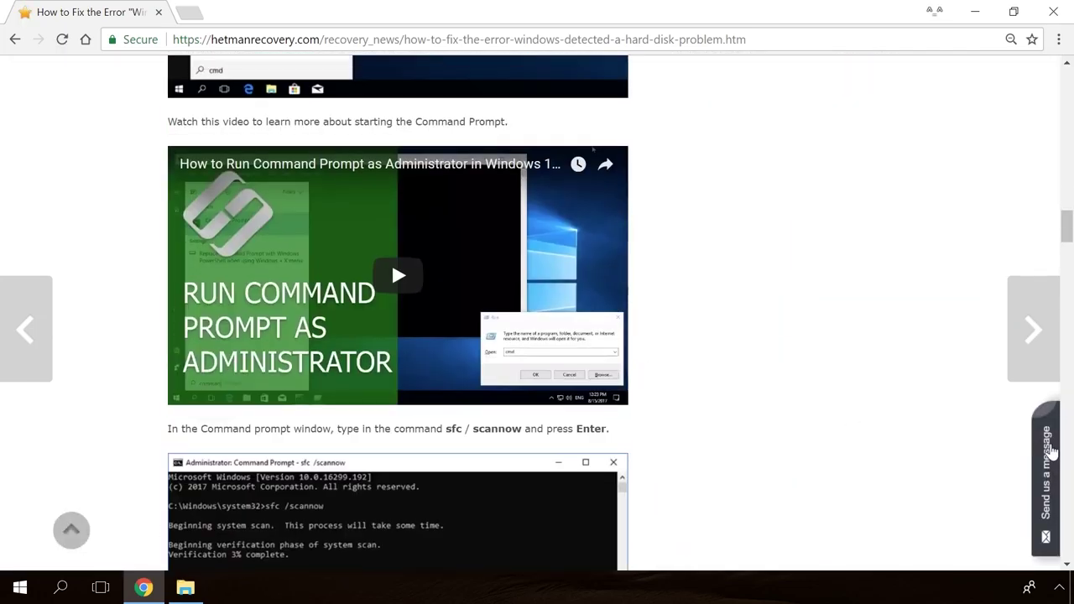
left_click(1051, 451)
type("He")
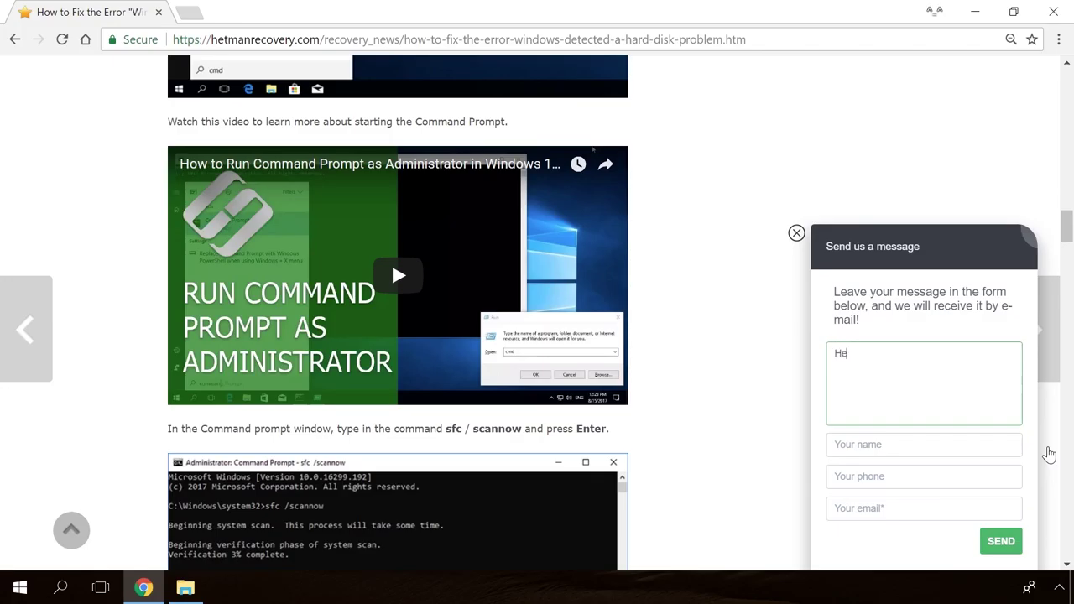
type("llo")
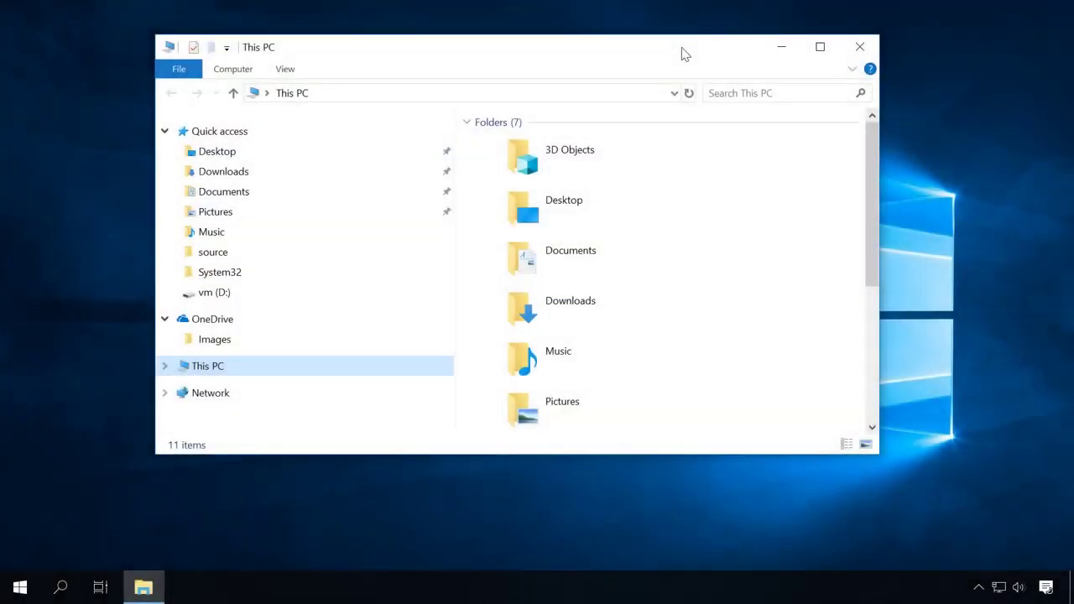
Open the System properties of This PC from the navigation pane
right_click(234, 369)
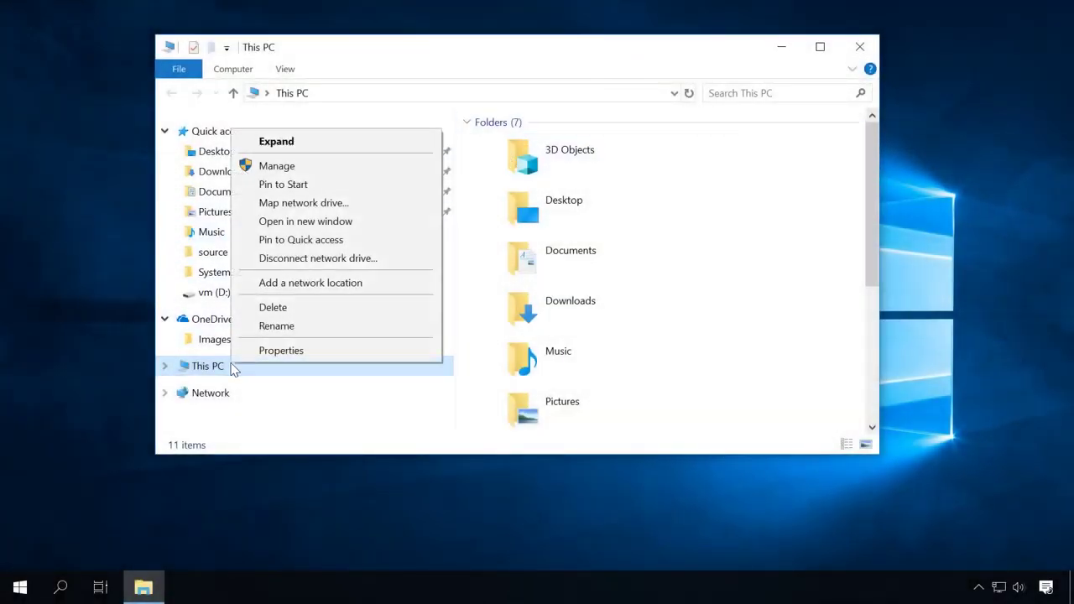
left_click(271, 351)
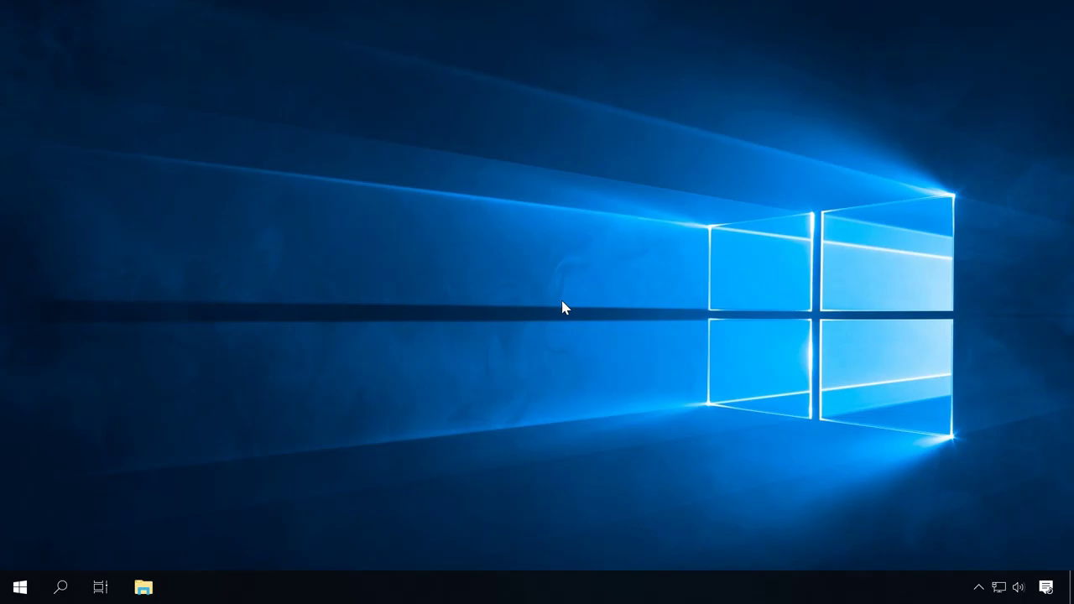
Switch the power plan to Power saver in Control Panel's Power Options
left_click(55, 587)
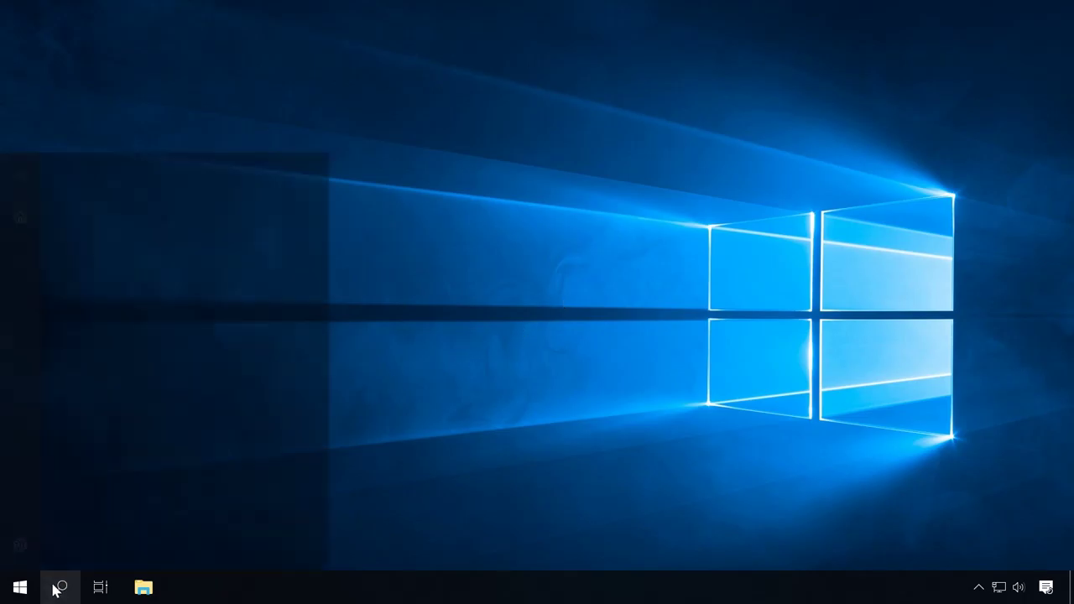
type("con")
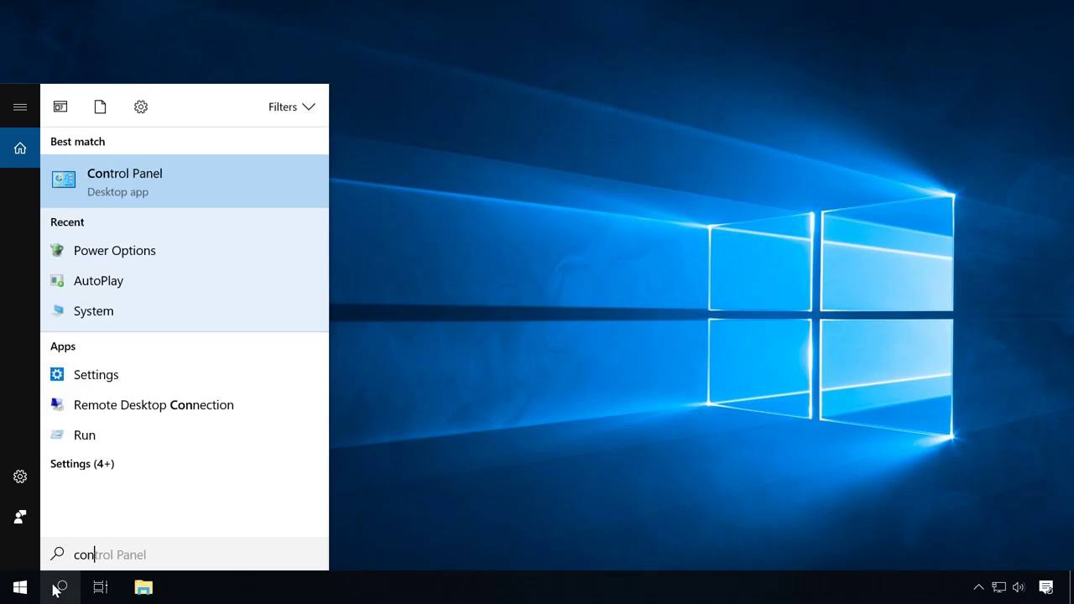
left_click(139, 178)
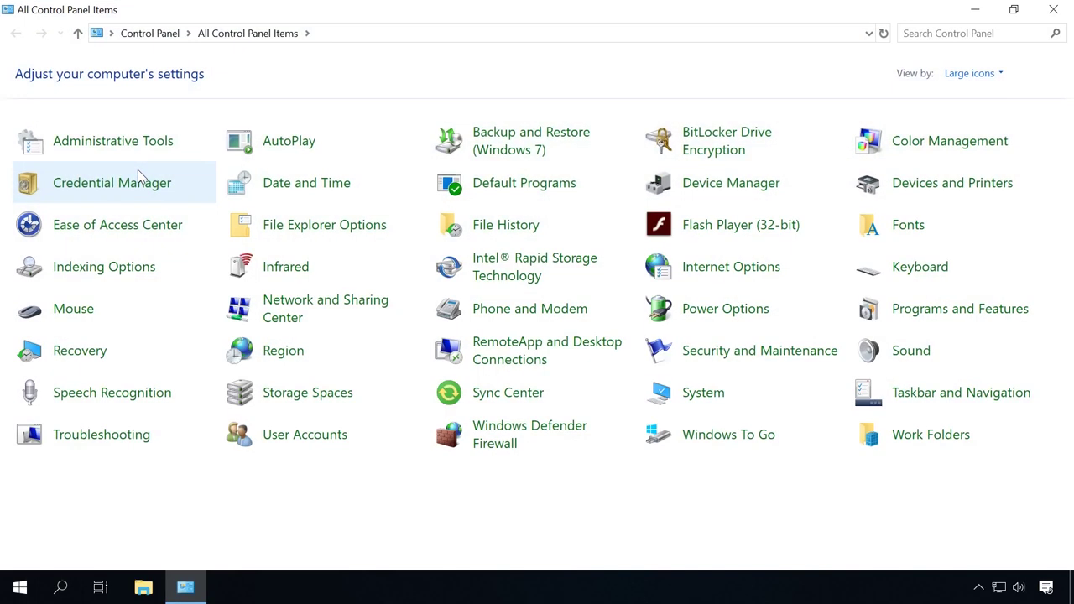
left_click(693, 314)
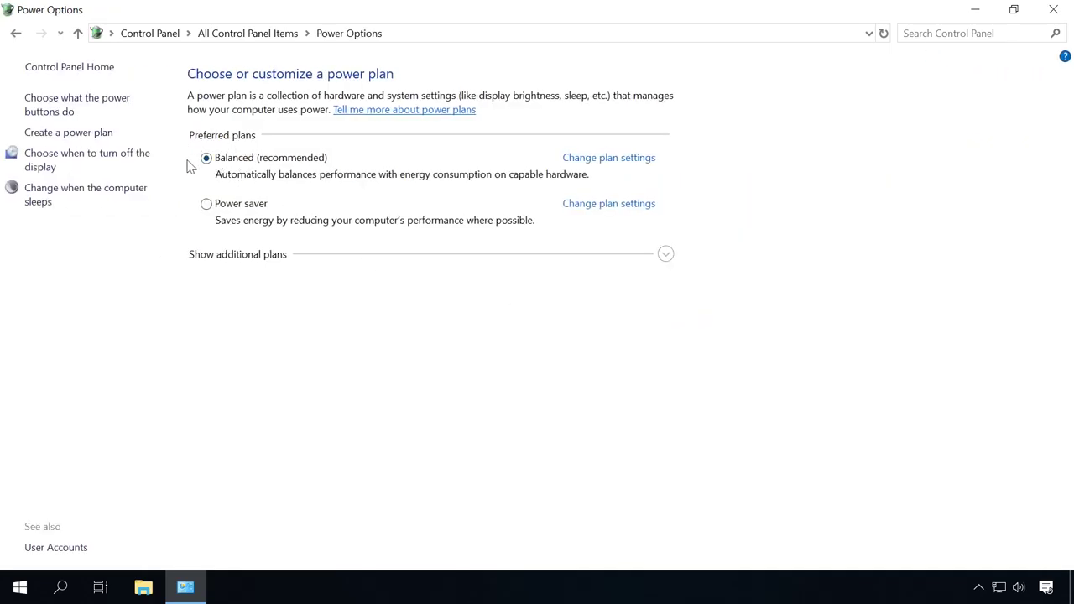
left_click(218, 213)
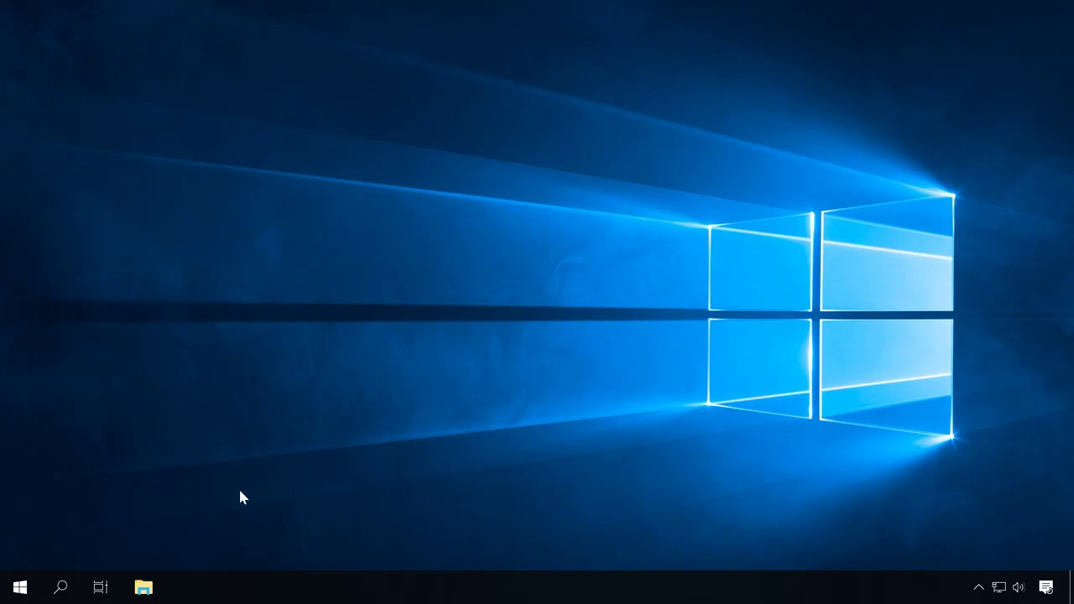
Open Control Panel's Programs and Features via a 'con' search
left_click(60, 588)
type("con")
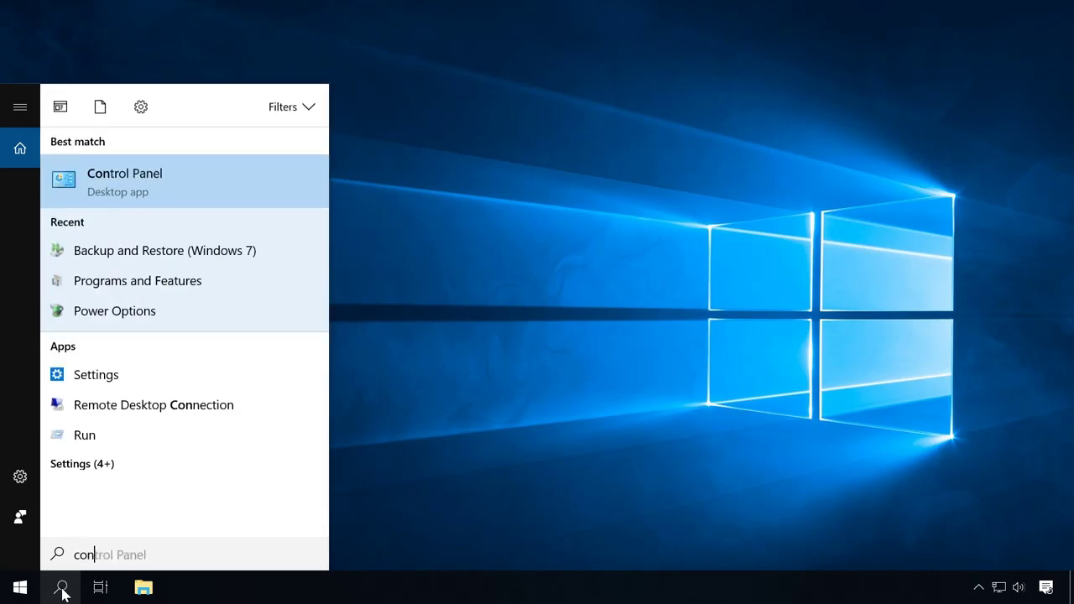
left_click(200, 177)
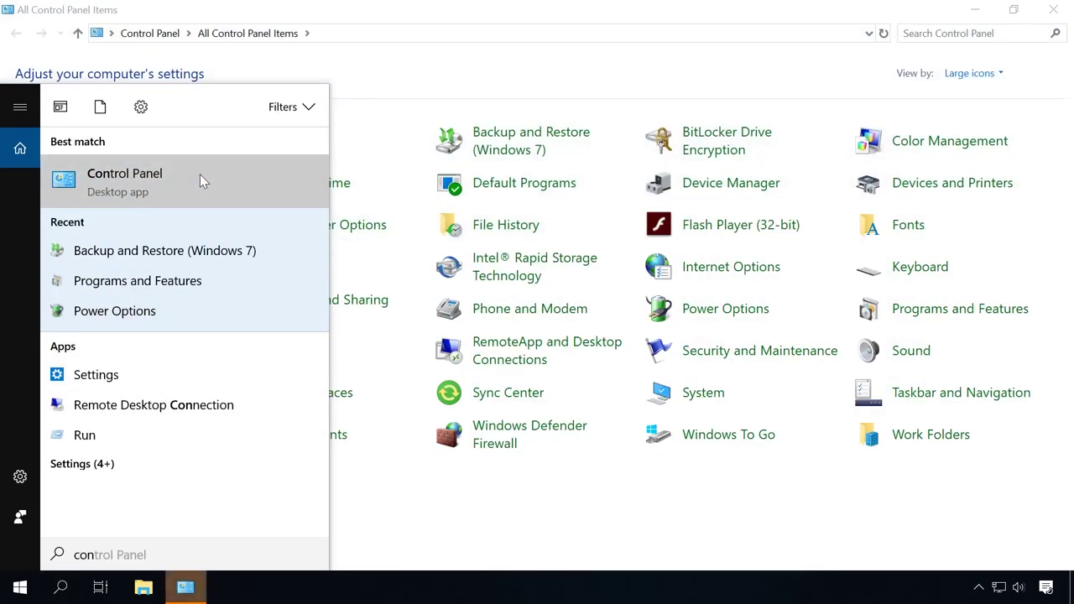
left_click(931, 313)
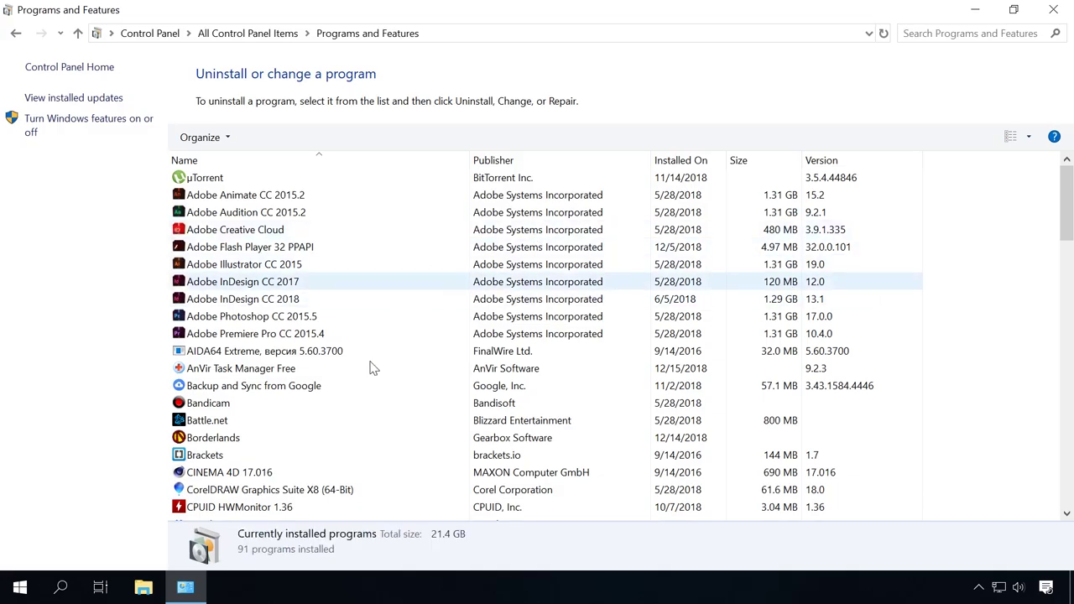
scroll(391, 408, "down", 4)
scroll(391, 407, "up", 4)
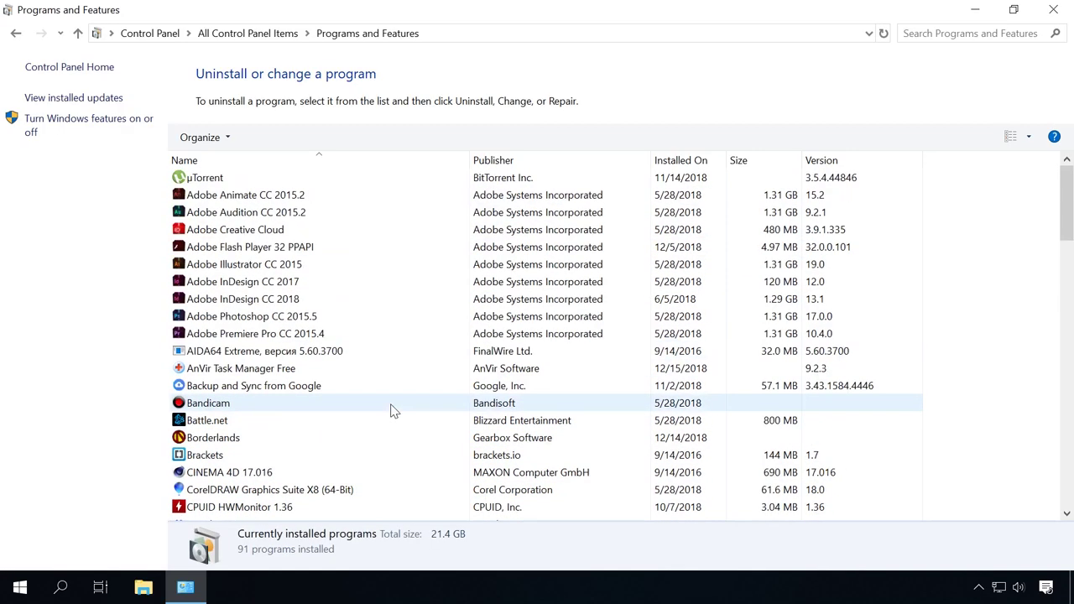
Uninstall AnVir Task Manager Free, accepting the logged-on users warning and permission prompt
left_click(288, 373)
right_click(288, 374)
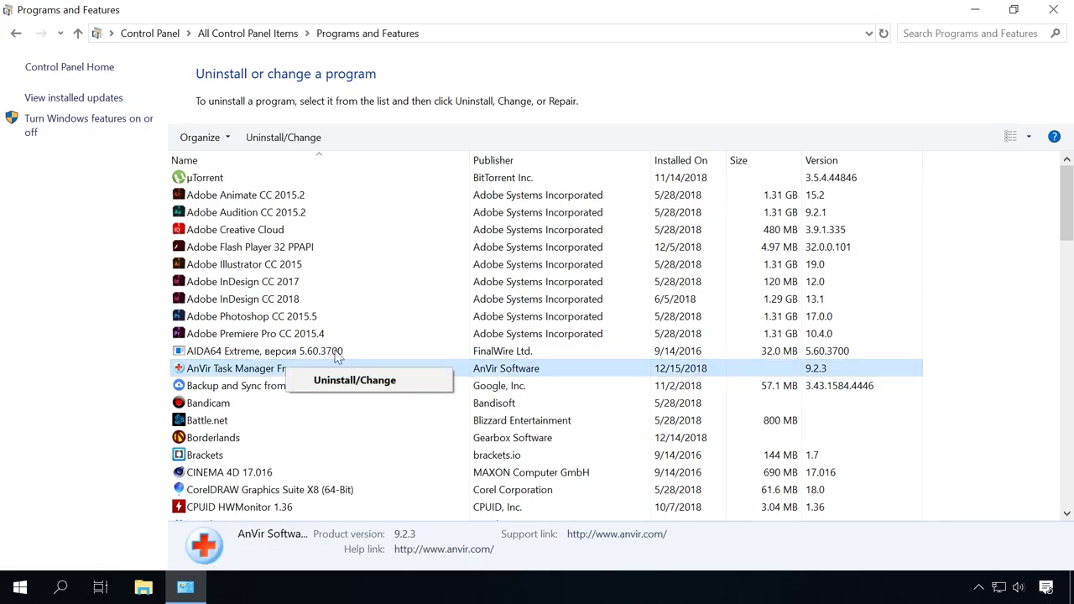
left_click(355, 383)
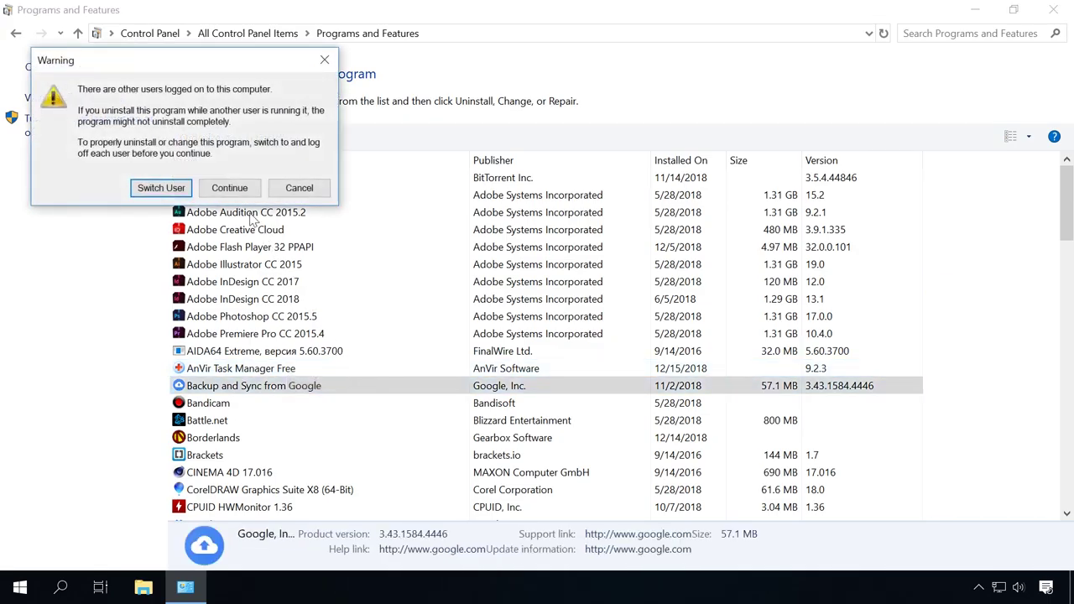
left_click(234, 187)
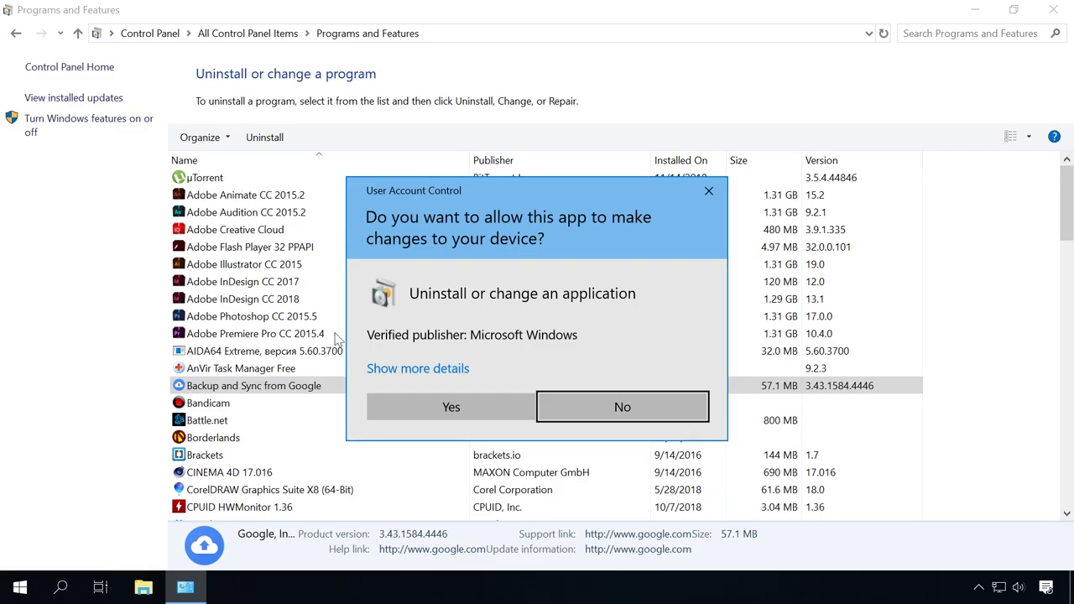
left_click(403, 405)
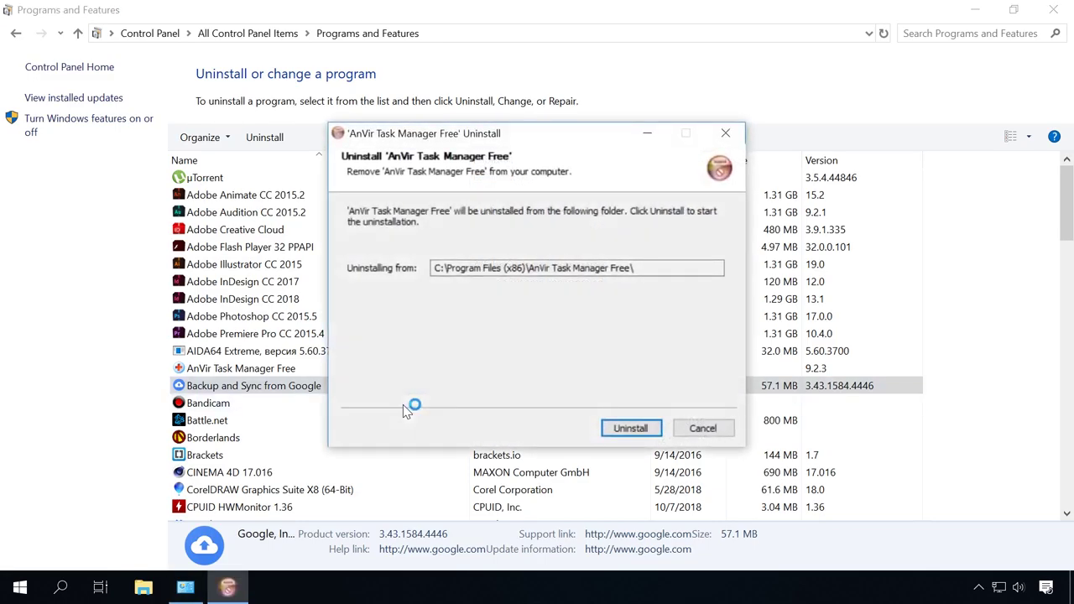
left_click(630, 429)
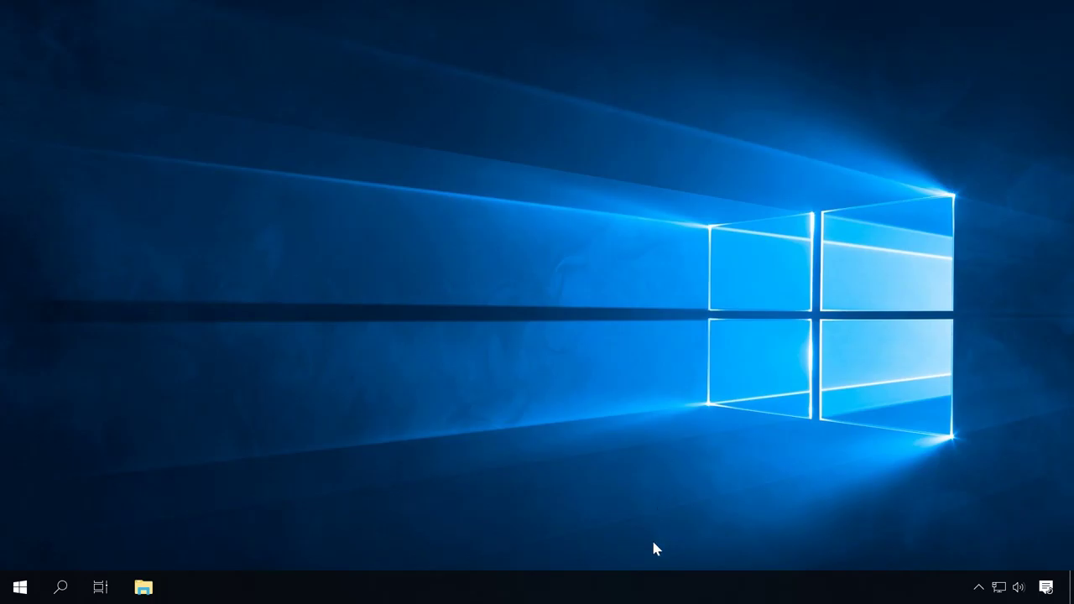
Open Task Manager from the taskbar and show its Startup list
right_click(652, 596)
left_click(693, 523)
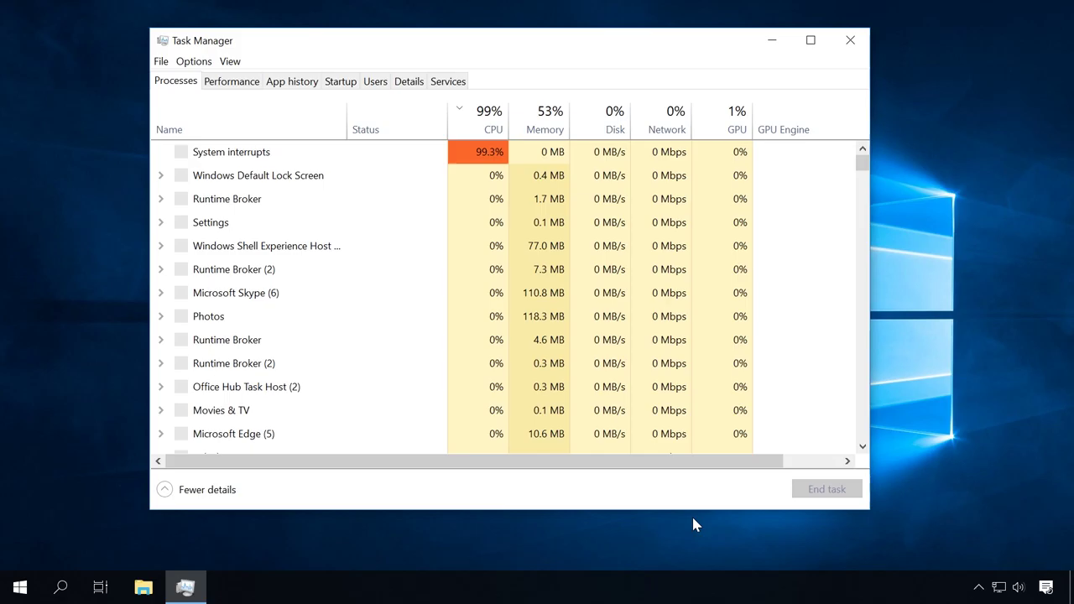
left_click(342, 81)
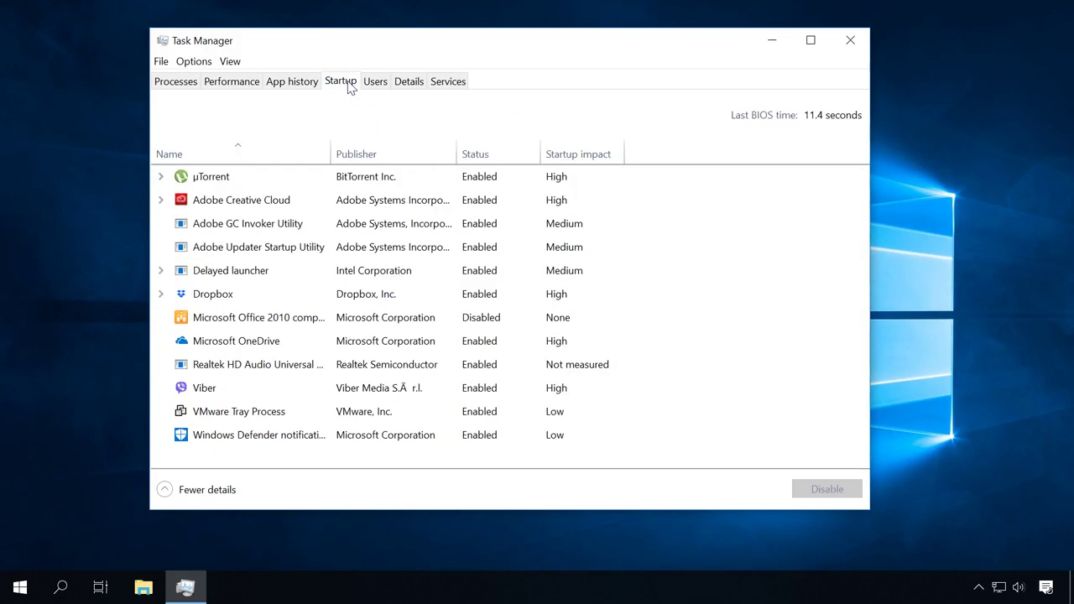
Disable Viber, Microsoft OneDrive and µTorrent from launching at startup
left_click(229, 391)
left_click(818, 493)
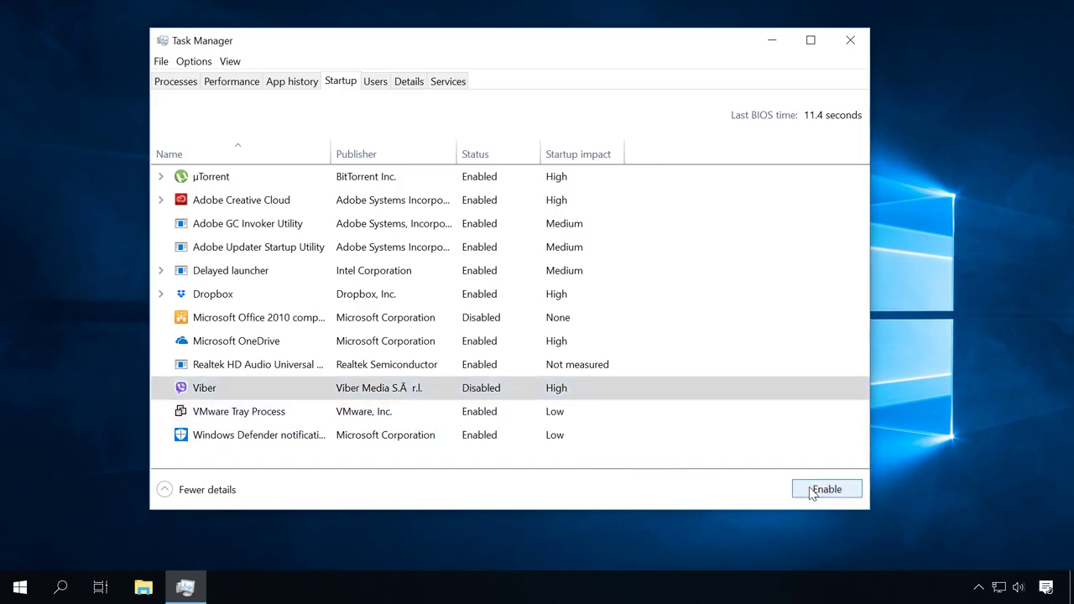
left_click(564, 344)
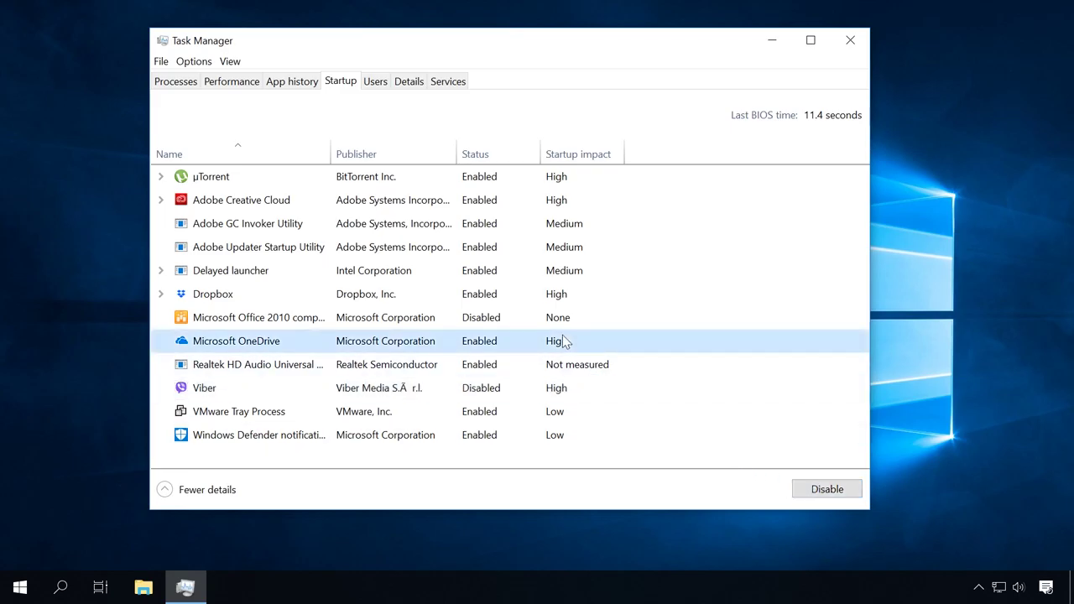
left_click(811, 493)
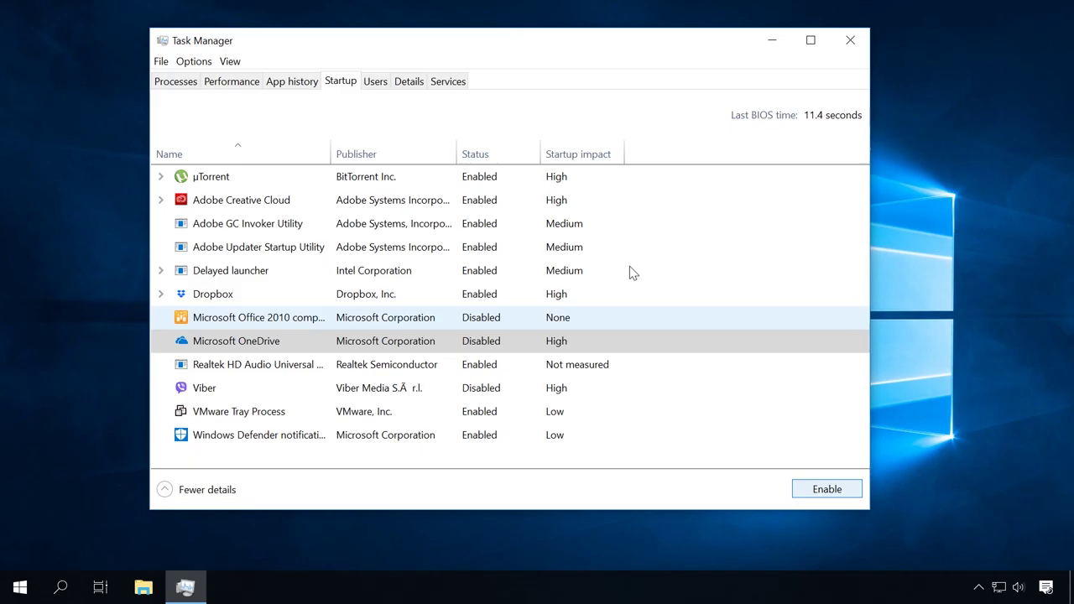
left_click(537, 179)
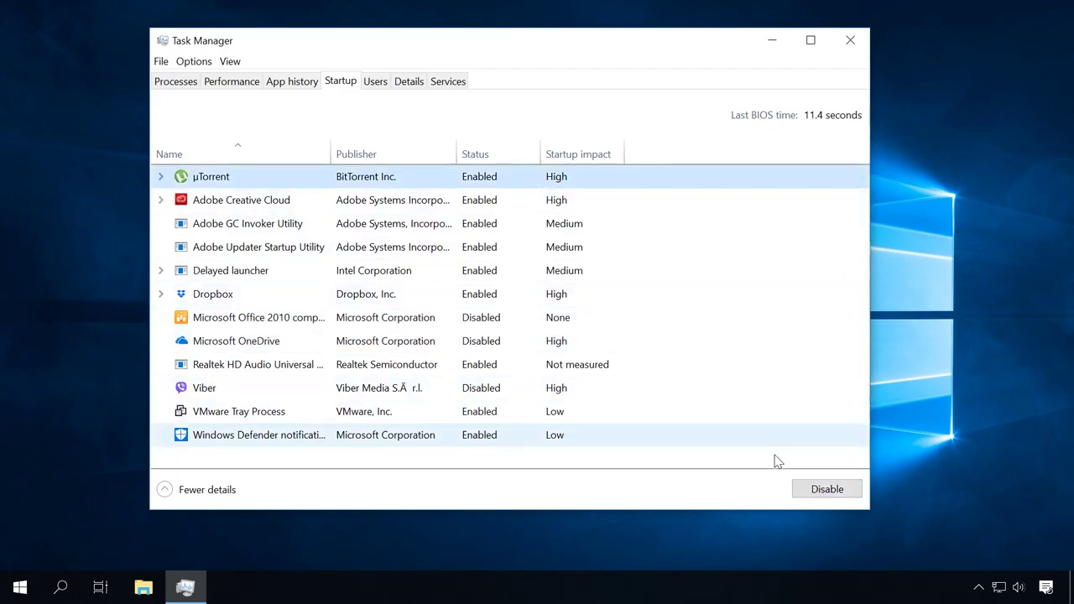
left_click(815, 488)
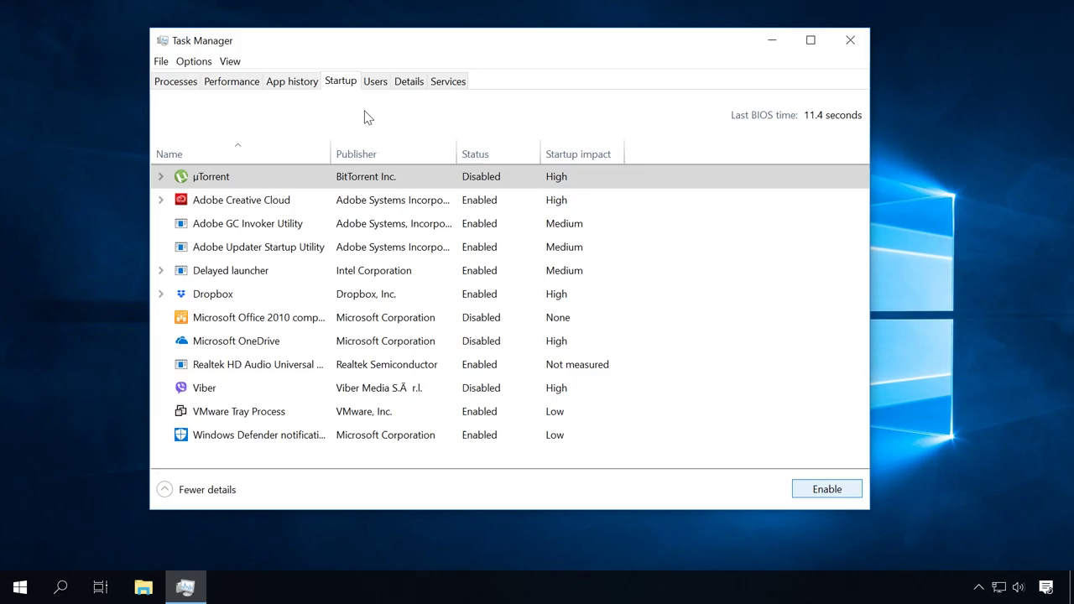
End the Dropbox (32 bit) process from the Processes list
left_click(175, 84)
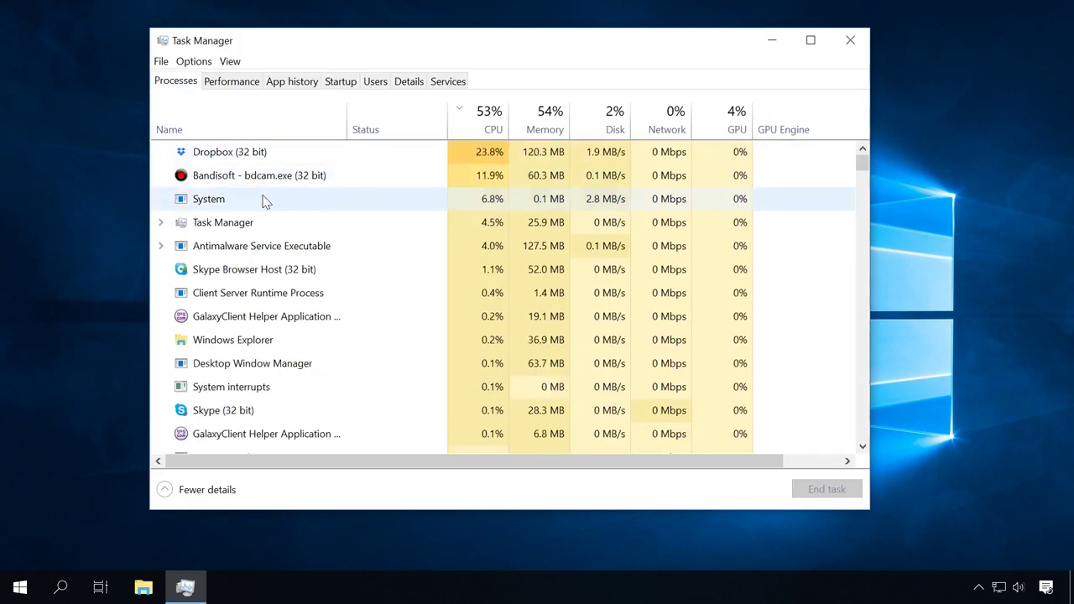
scroll(262, 202, "down", 2)
scroll(263, 202, "down", 5)
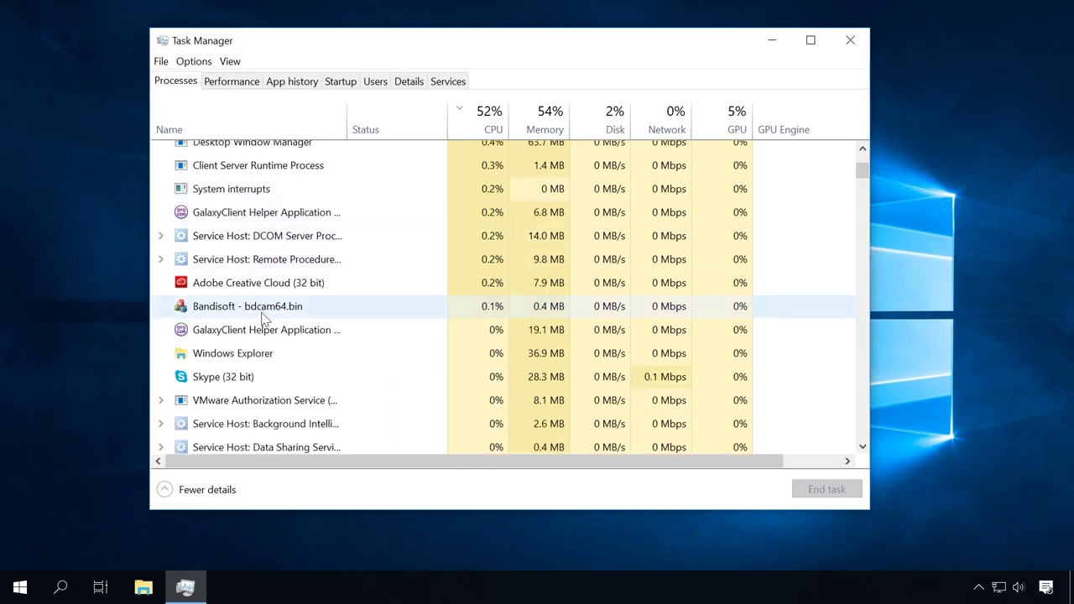
scroll(263, 319, "up", 5)
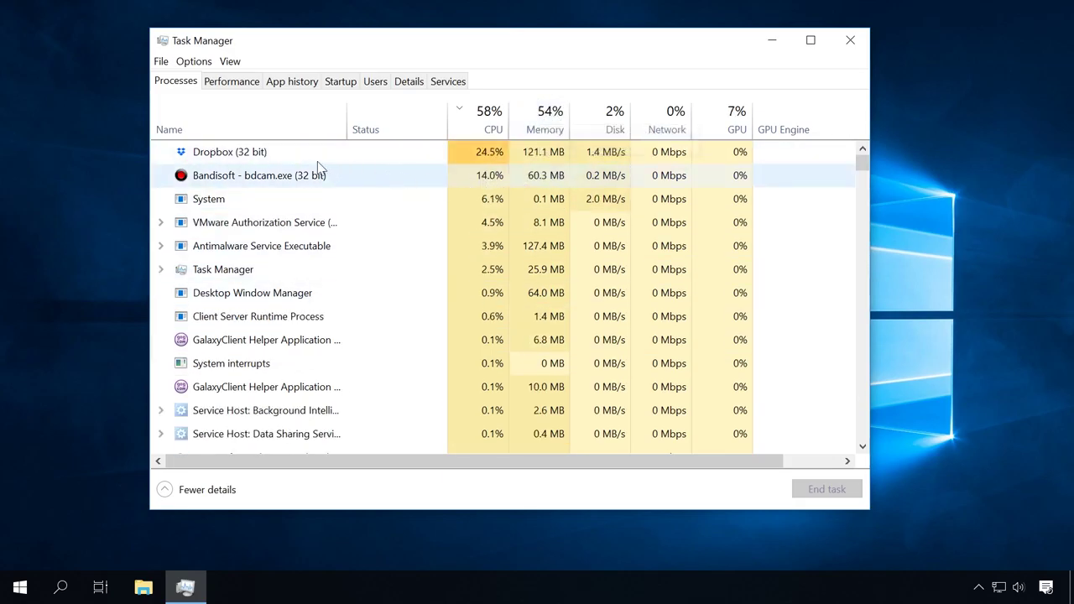
left_click(275, 155)
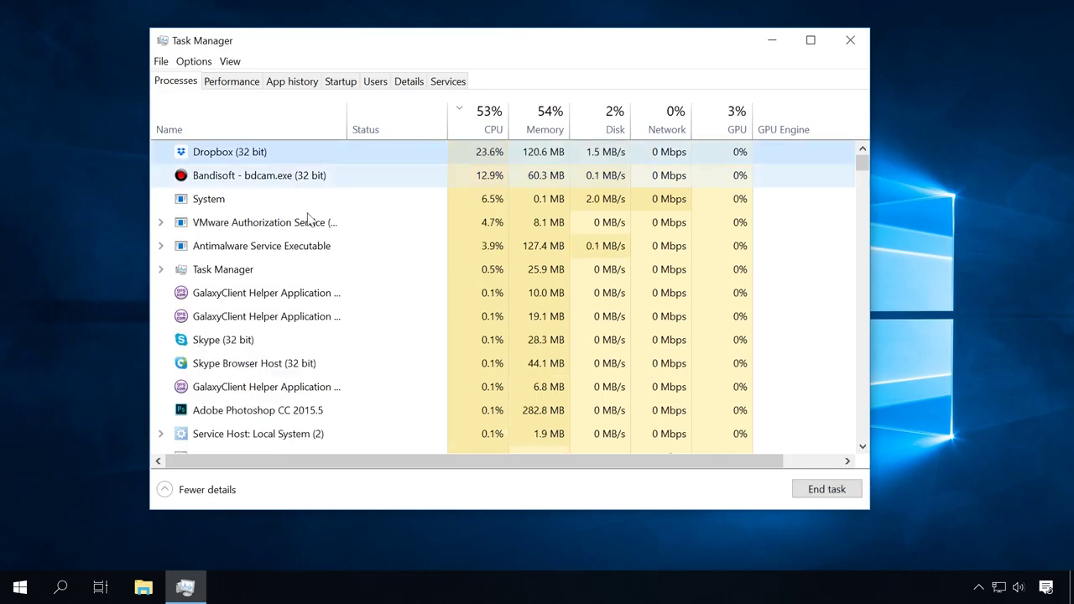
left_click(830, 491)
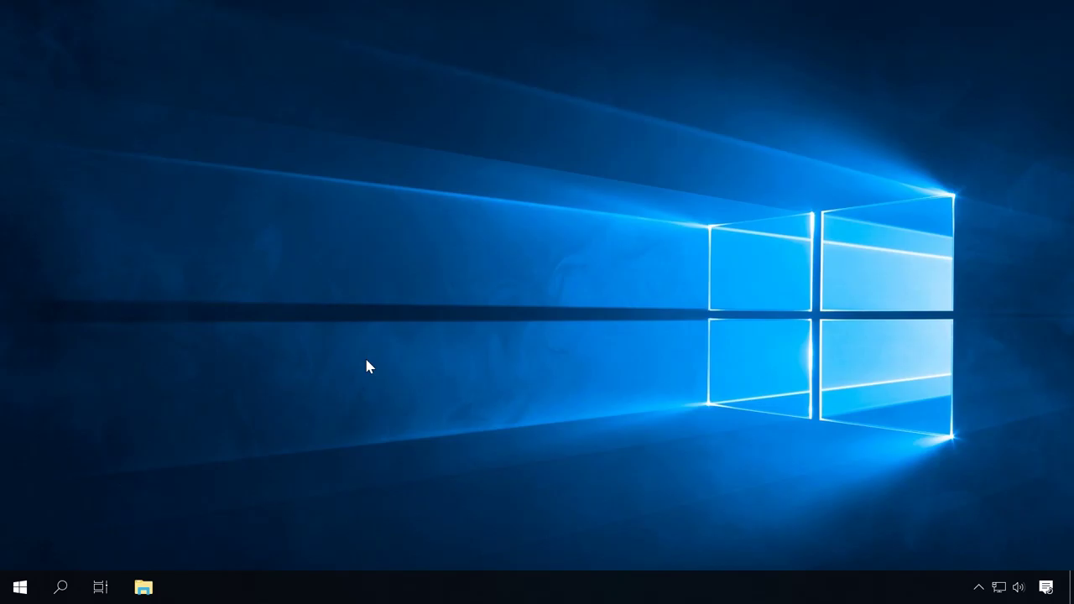
Open the Services console via a 'servi' search, maximize it and scroll down the list
left_click(57, 588)
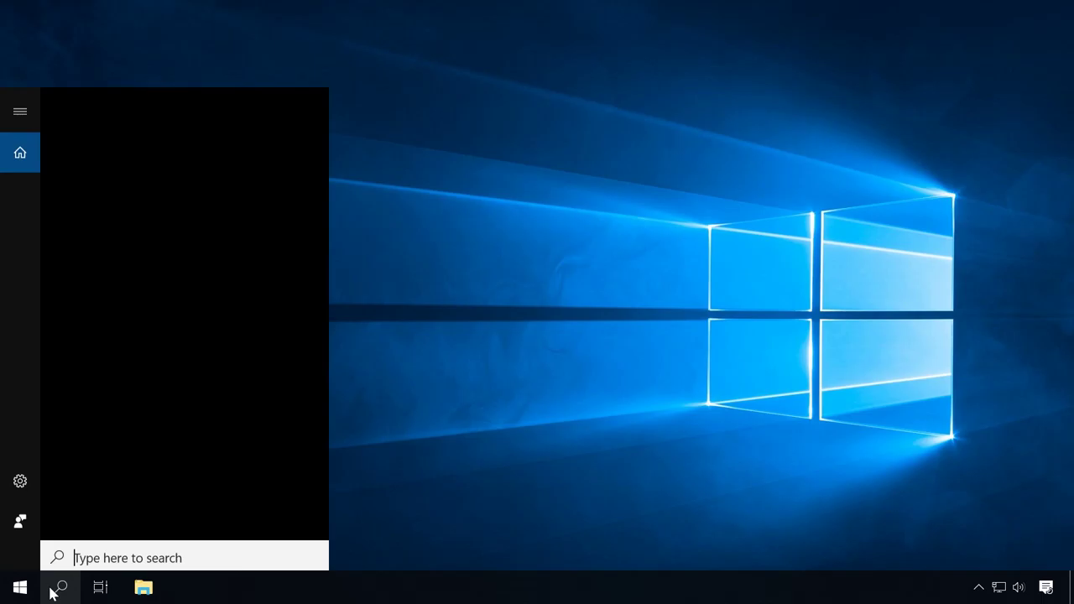
type("servi")
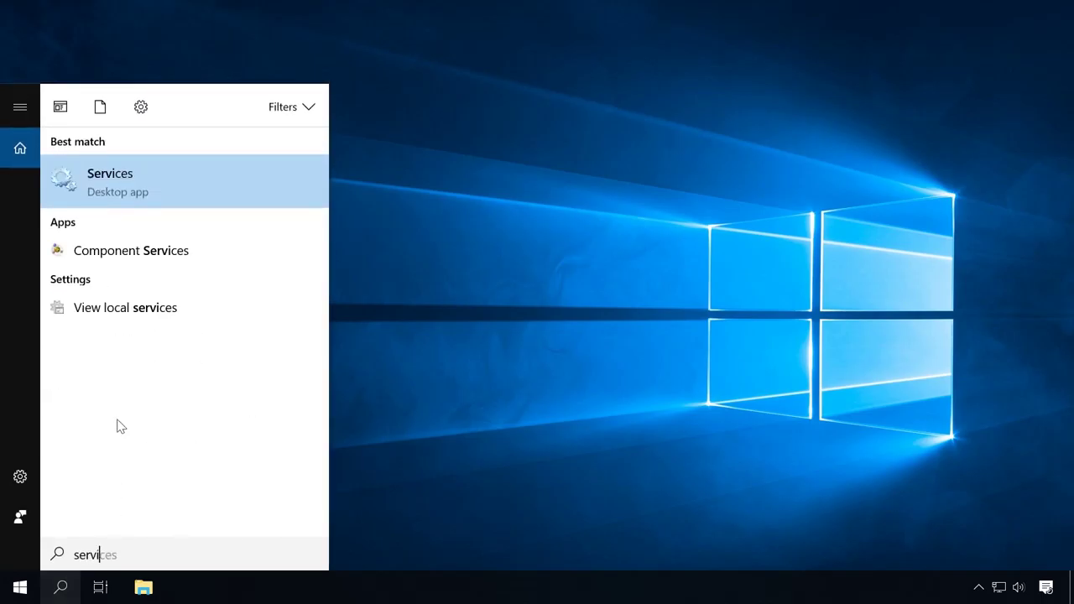
left_click(104, 193)
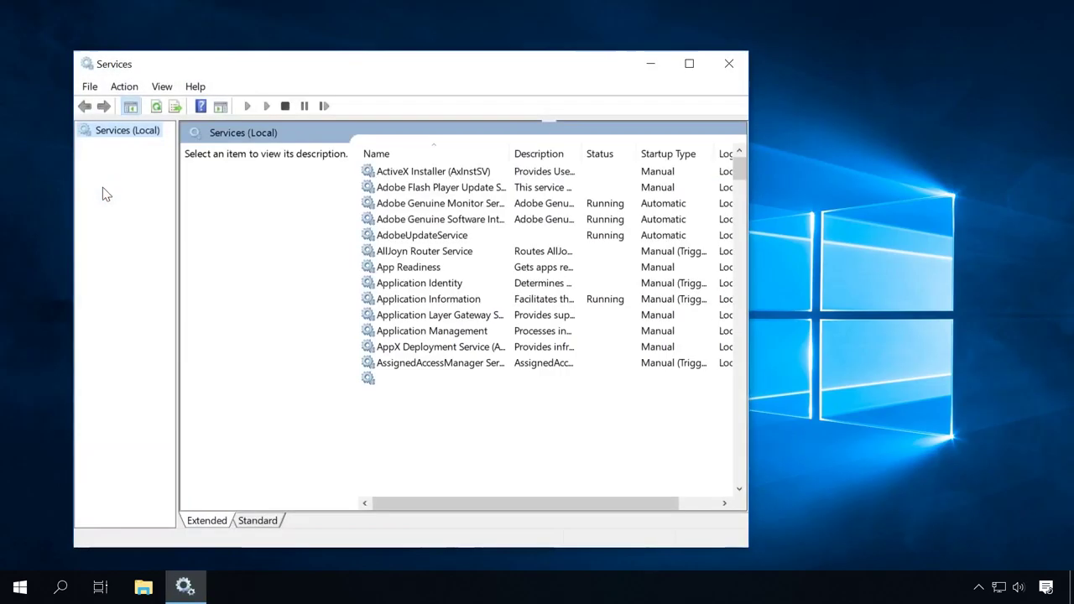
left_click(689, 64)
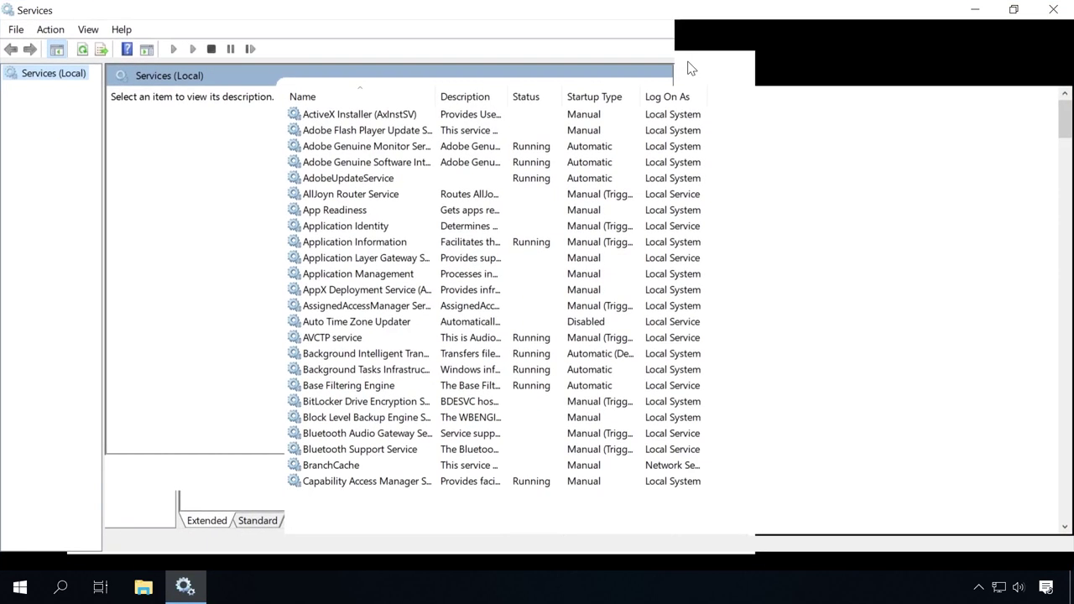
scroll(414, 181, "down", 8)
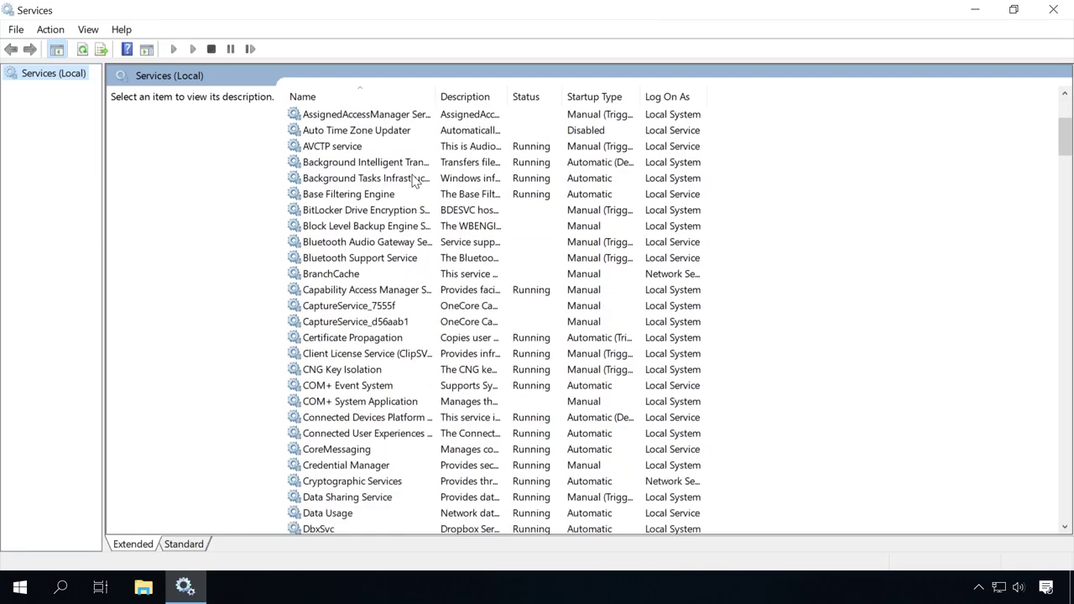
scroll(414, 181, "down", 8)
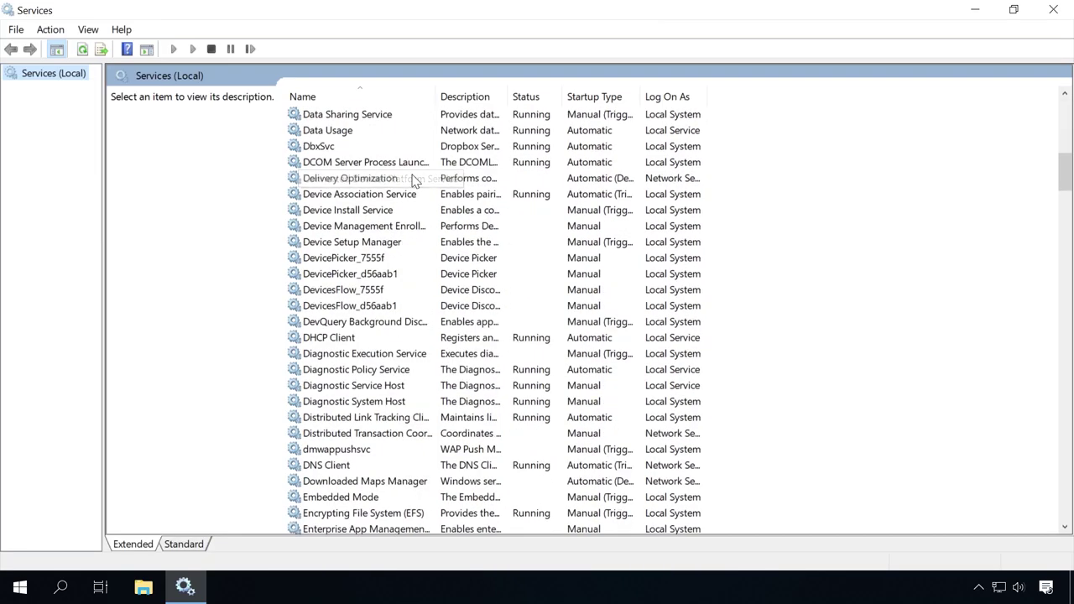
scroll(413, 181, "down", 9)
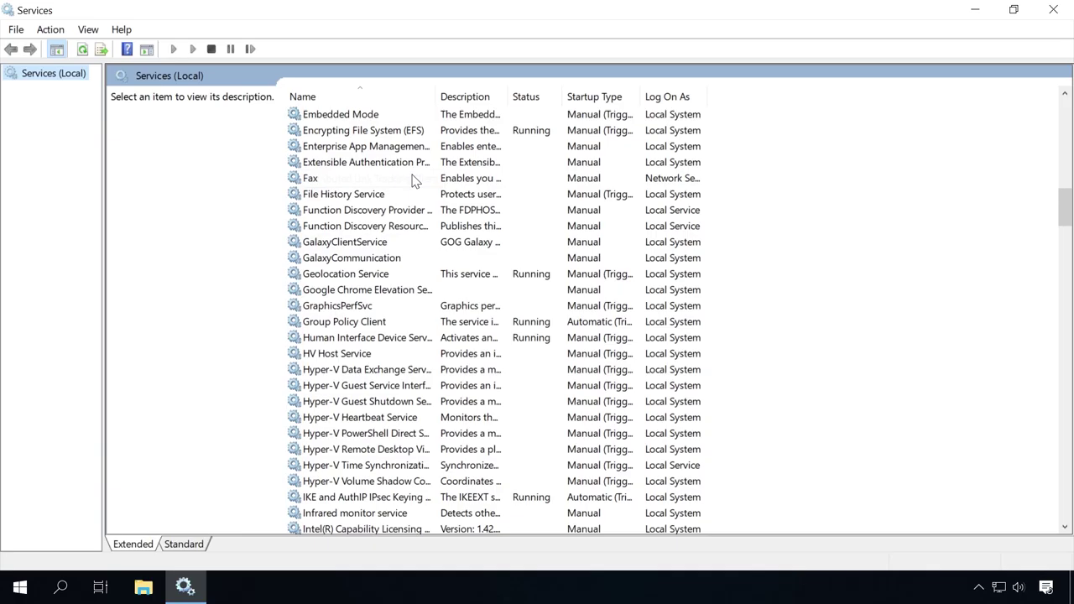
scroll(413, 181, "down", 8)
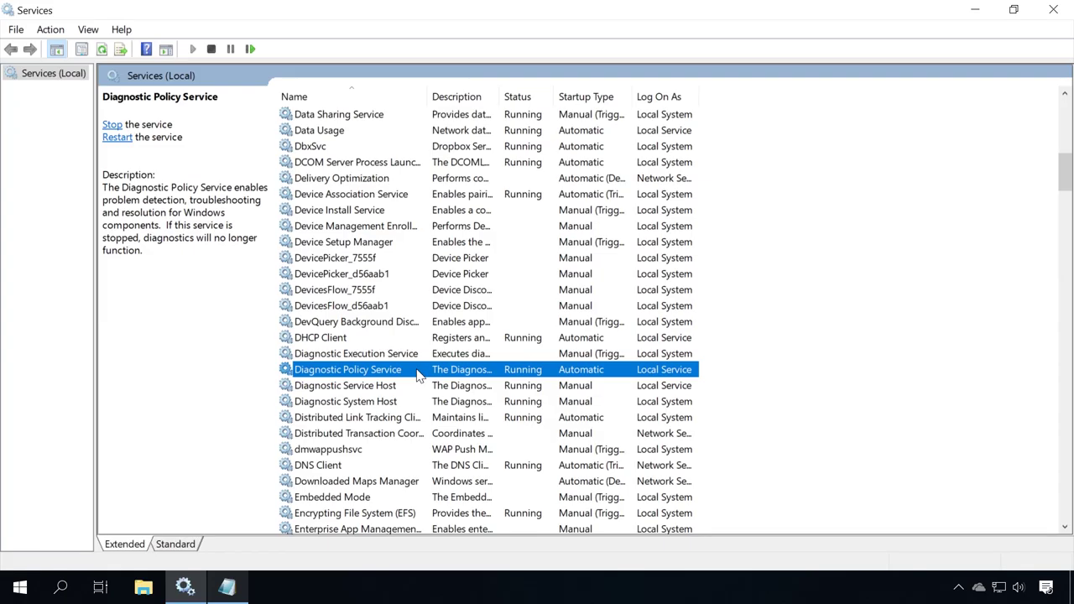
Stop the Diagnostic Policy Service and set its startup type to Manual
right_click(419, 375)
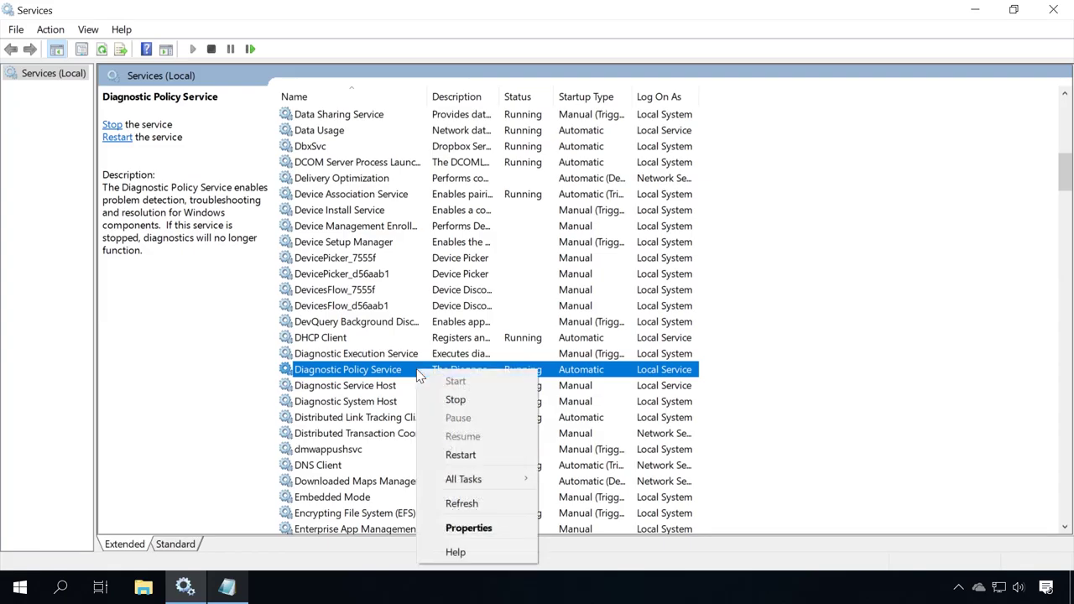
left_click(469, 533)
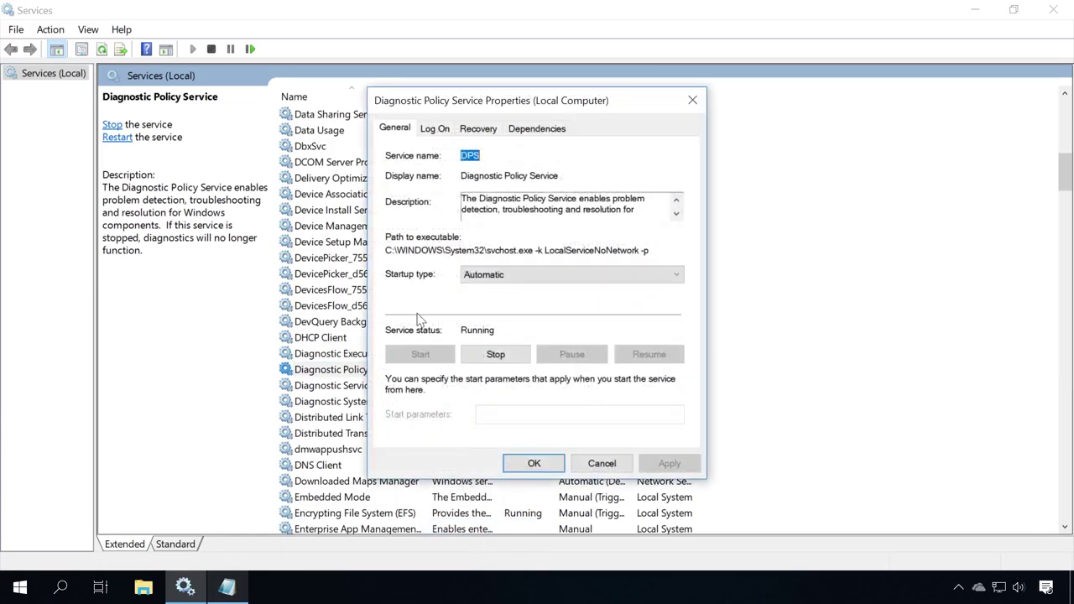
left_click(386, 129)
left_click(494, 356)
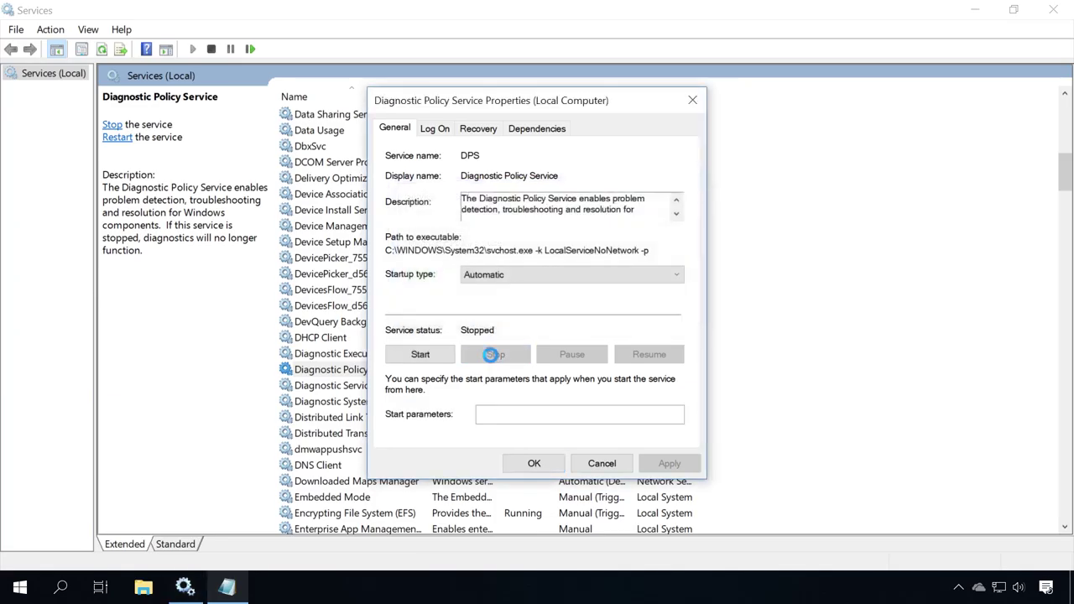
left_click(512, 278)
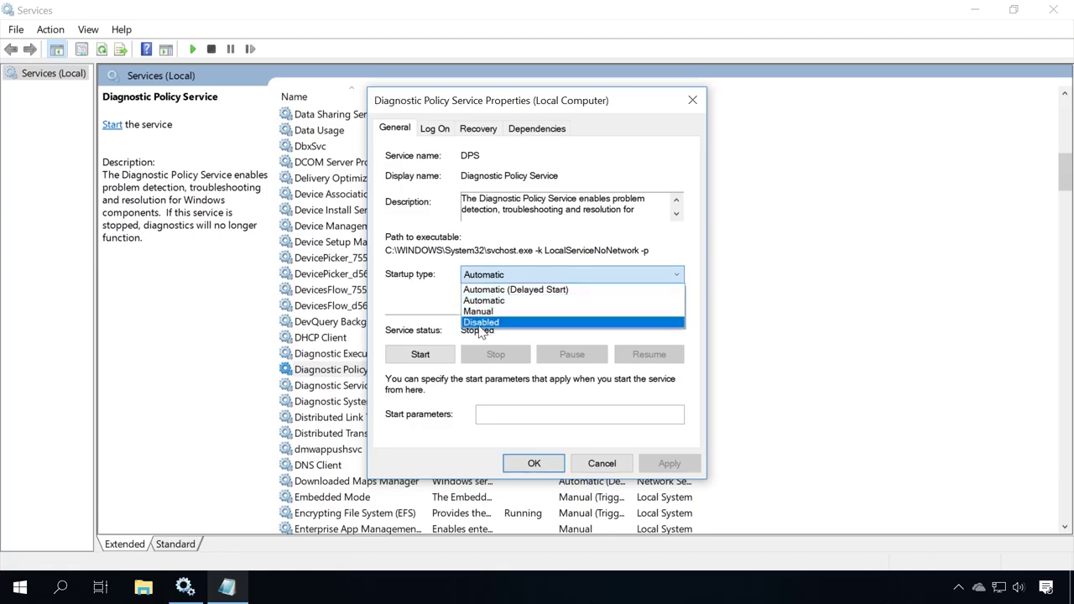
left_click(480, 313)
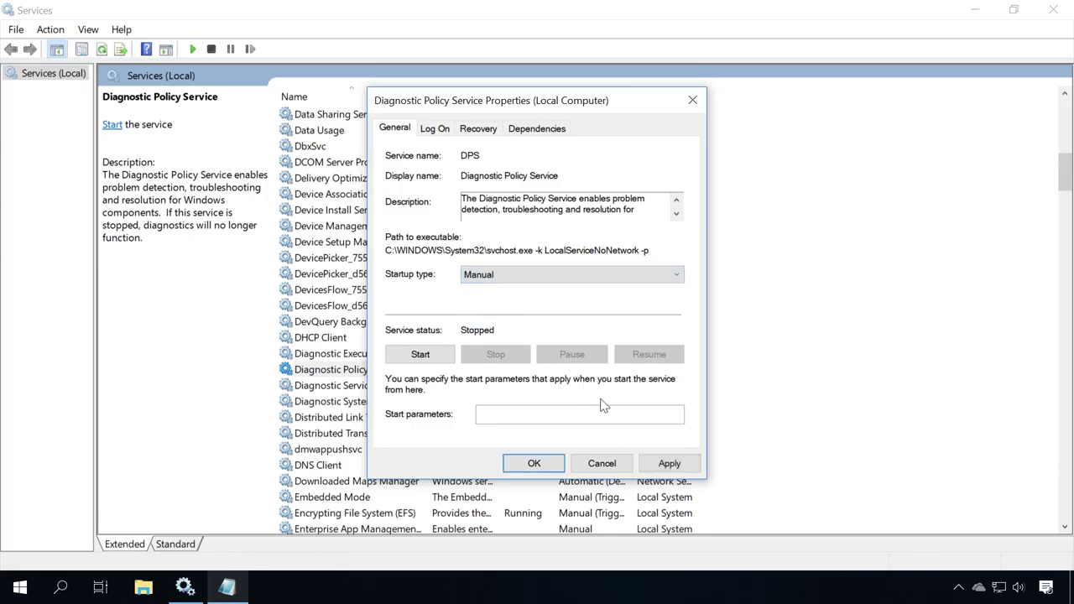
left_click(669, 464)
left_click(544, 465)
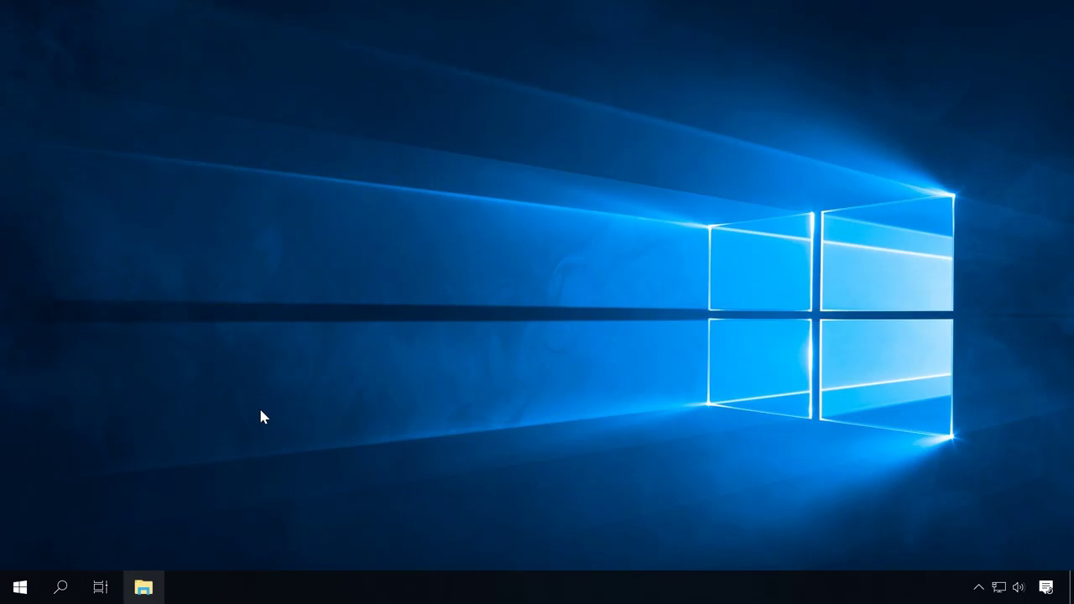
left_click(62, 587)
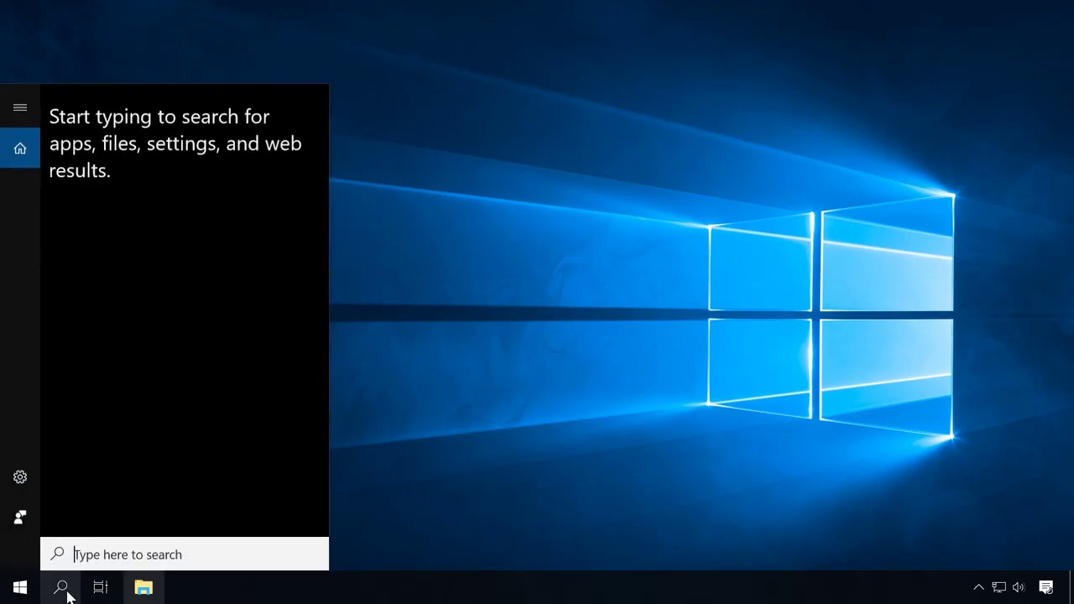
type("def")
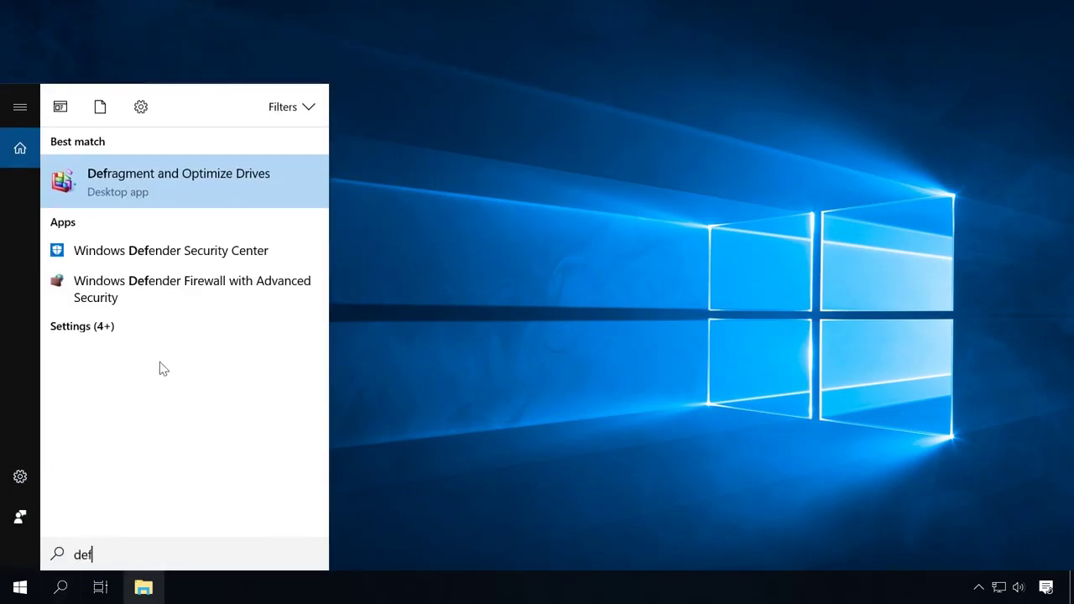
left_click(169, 181)
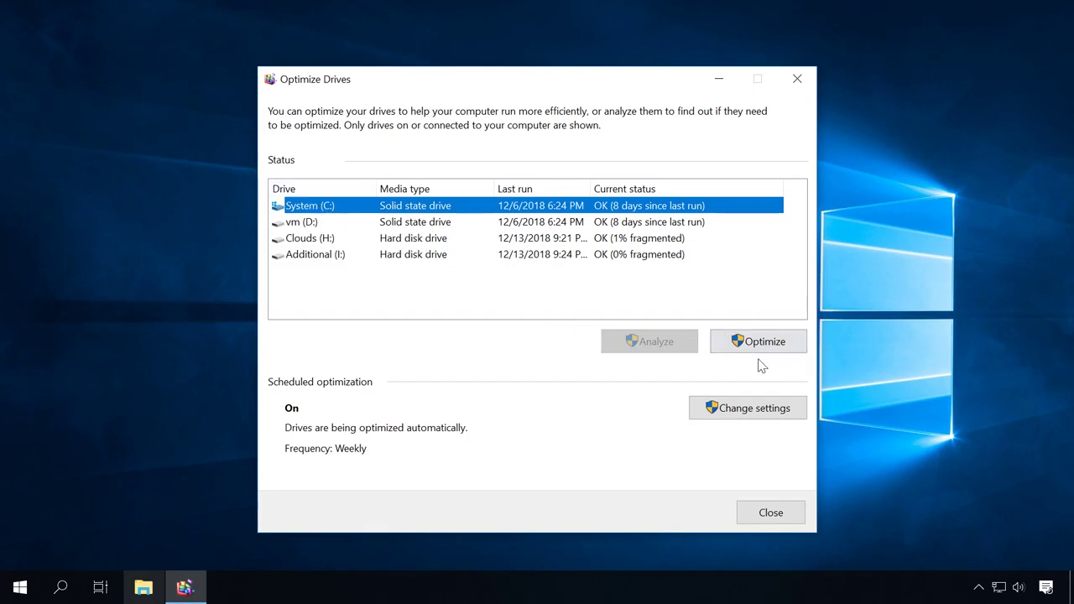
left_click(751, 415)
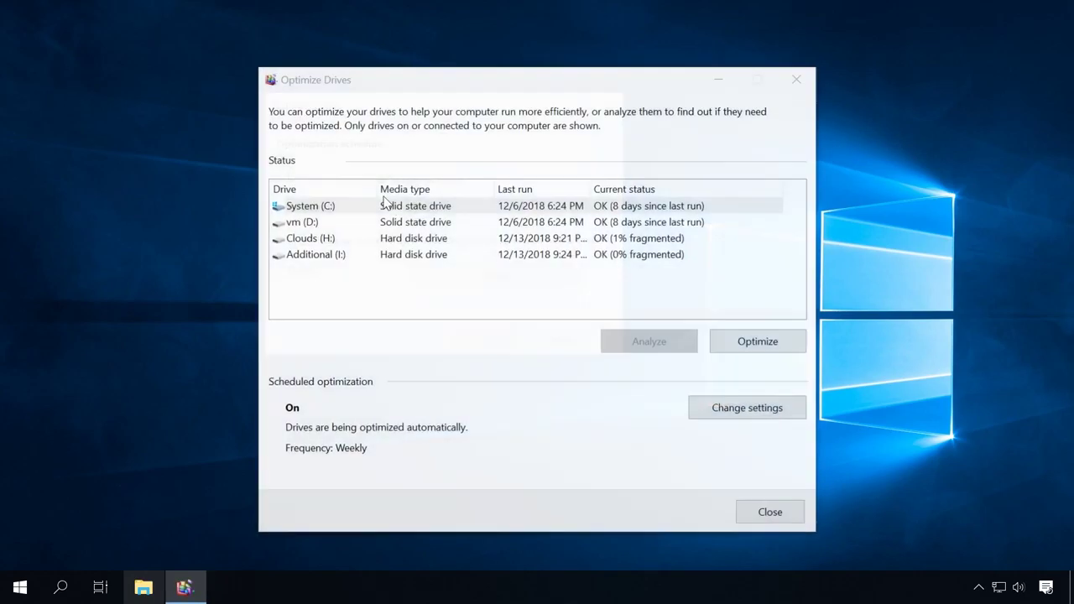
left_click(317, 186)
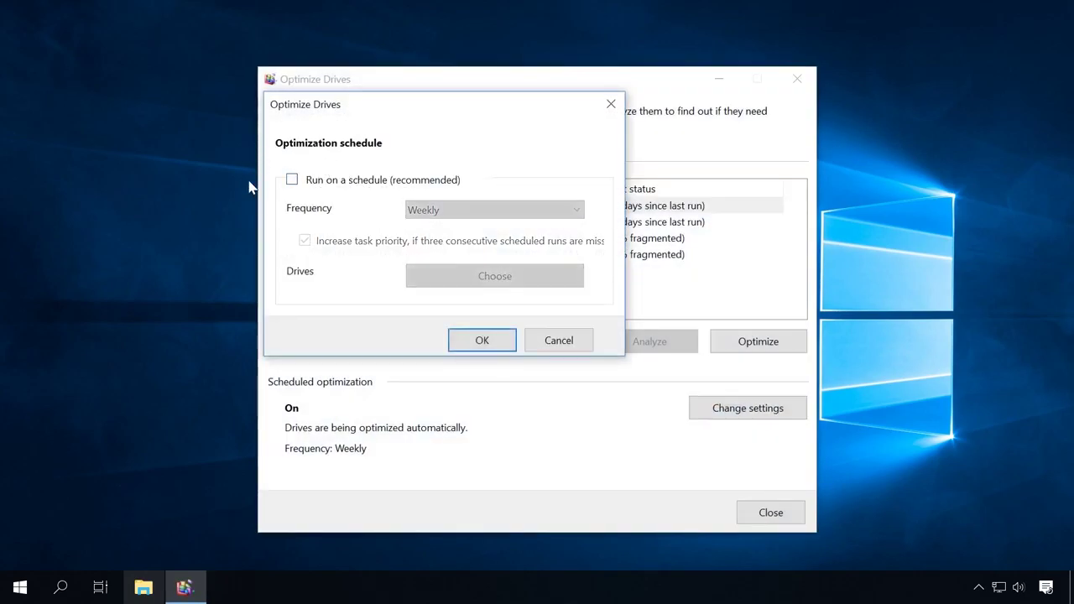
left_click(291, 183)
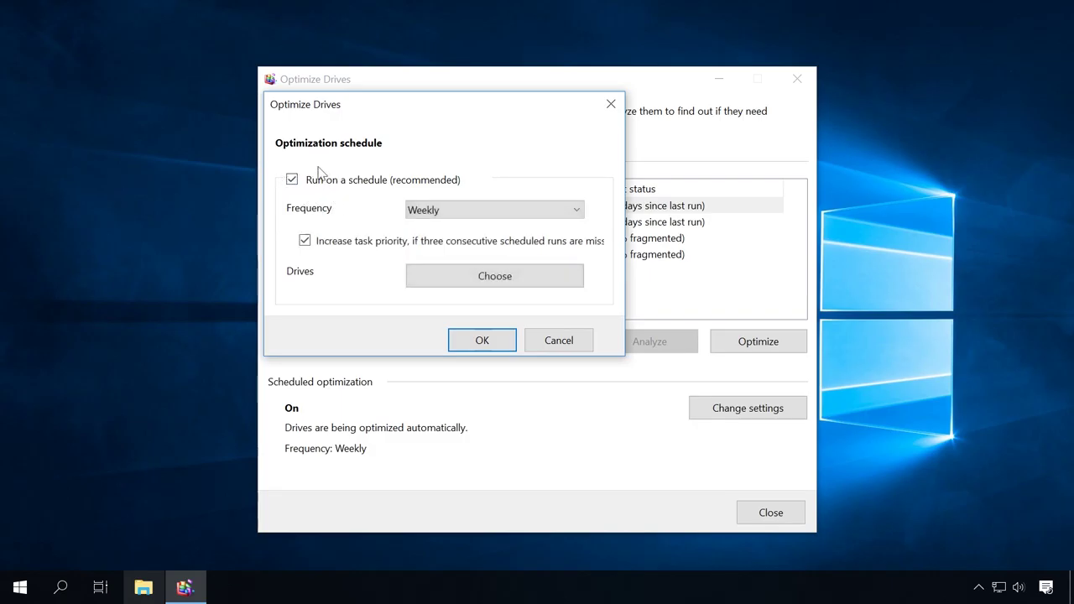
left_click(424, 212)
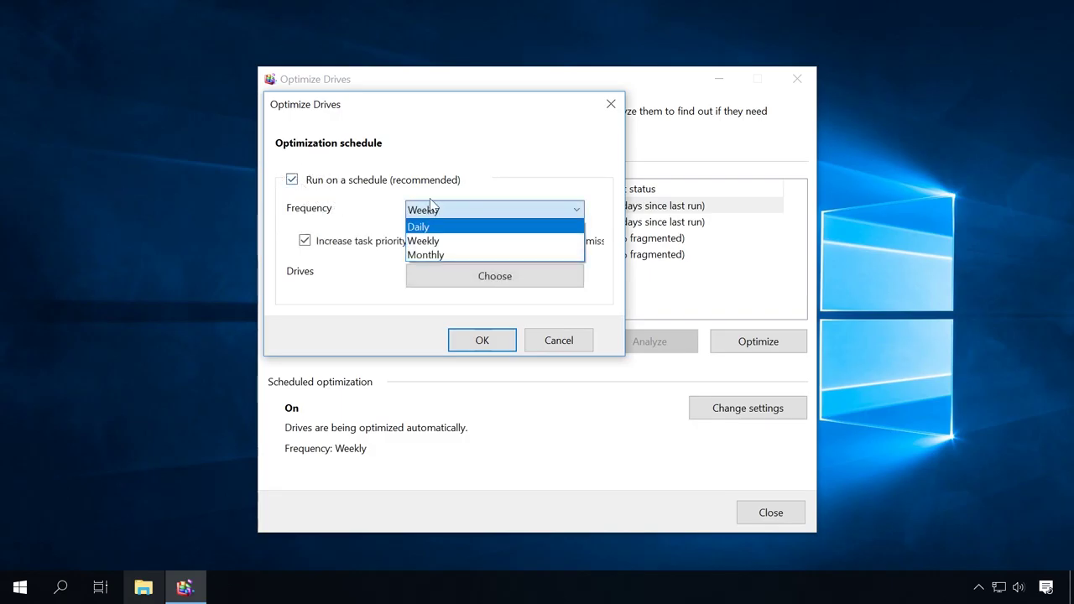
left_click(485, 185)
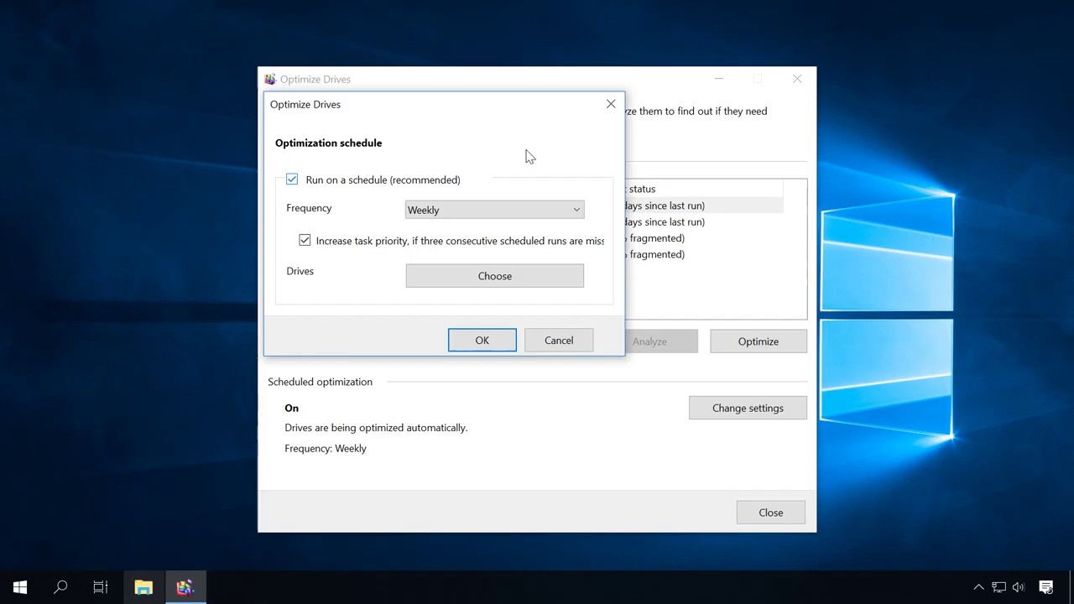
left_click(610, 106)
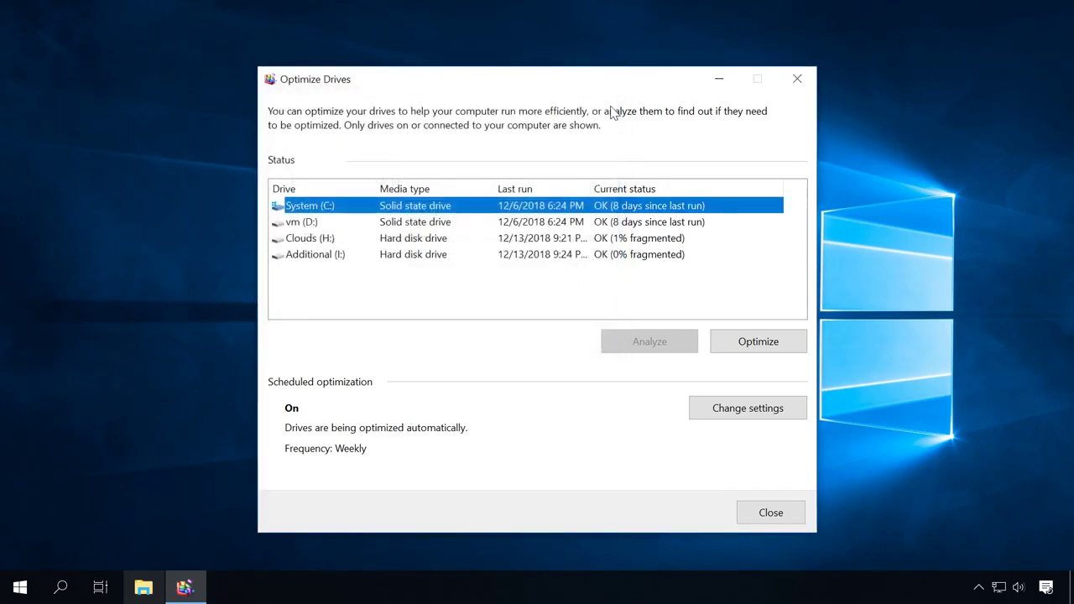
left_click(797, 81)
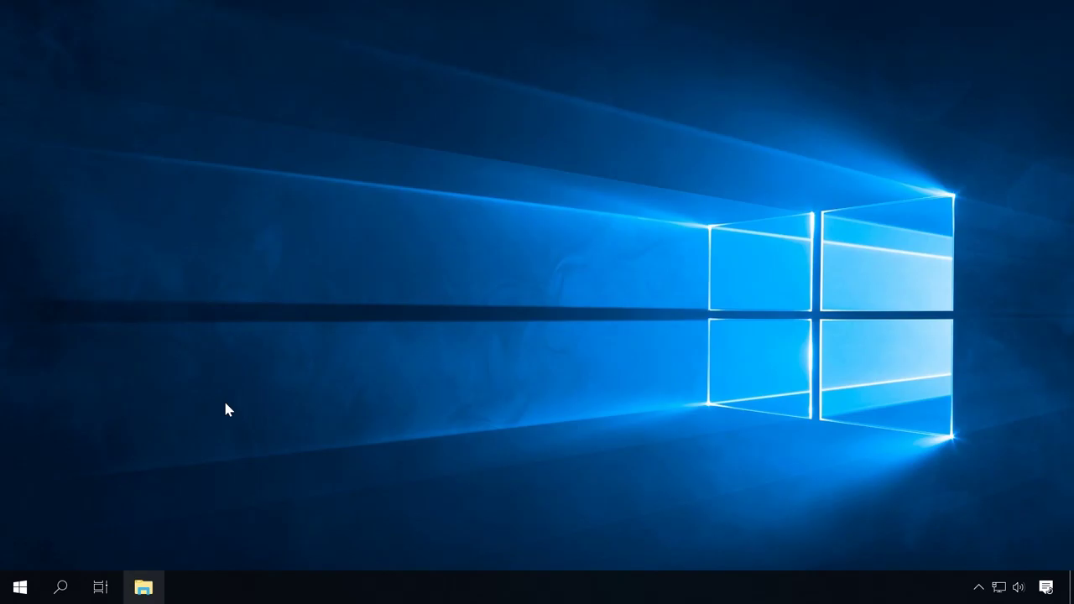
left_click(140, 589)
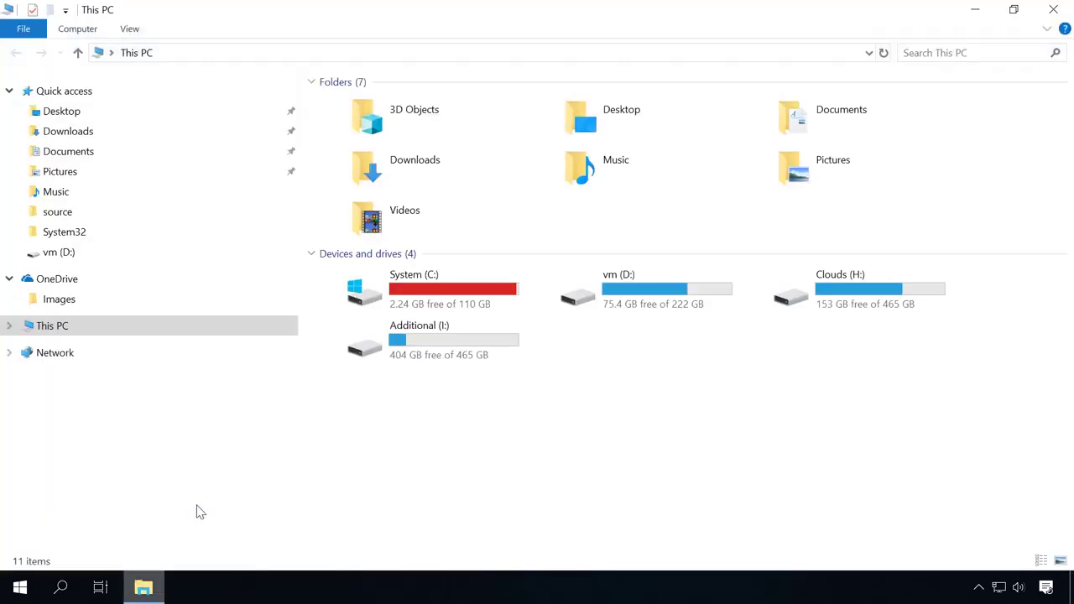
Open Properties for the System (C:) drive and move the dialog up-left
left_click(428, 289)
double_click(424, 285)
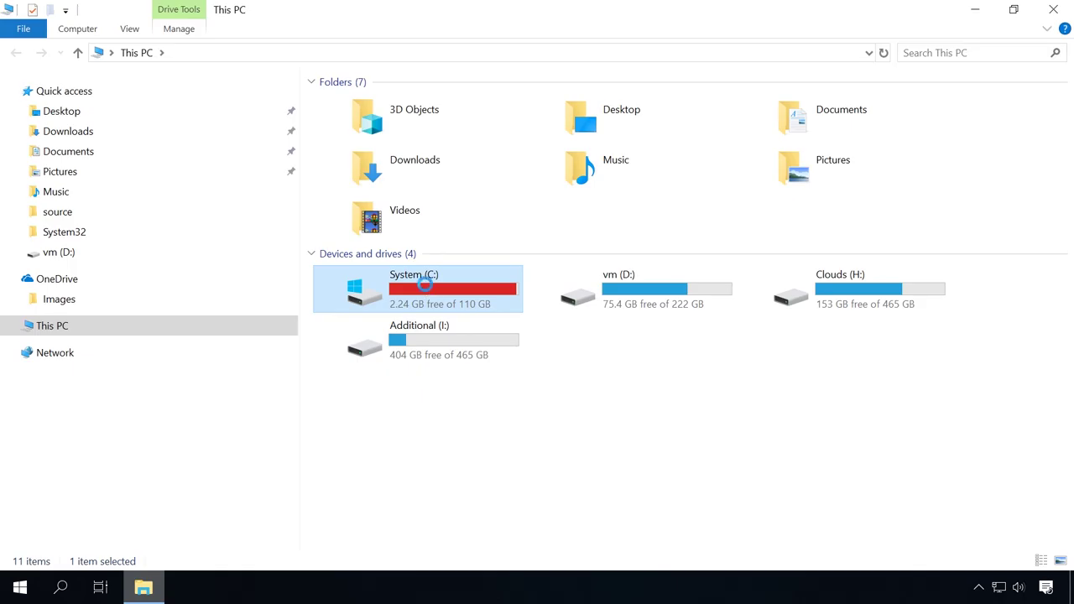
right_click(426, 287)
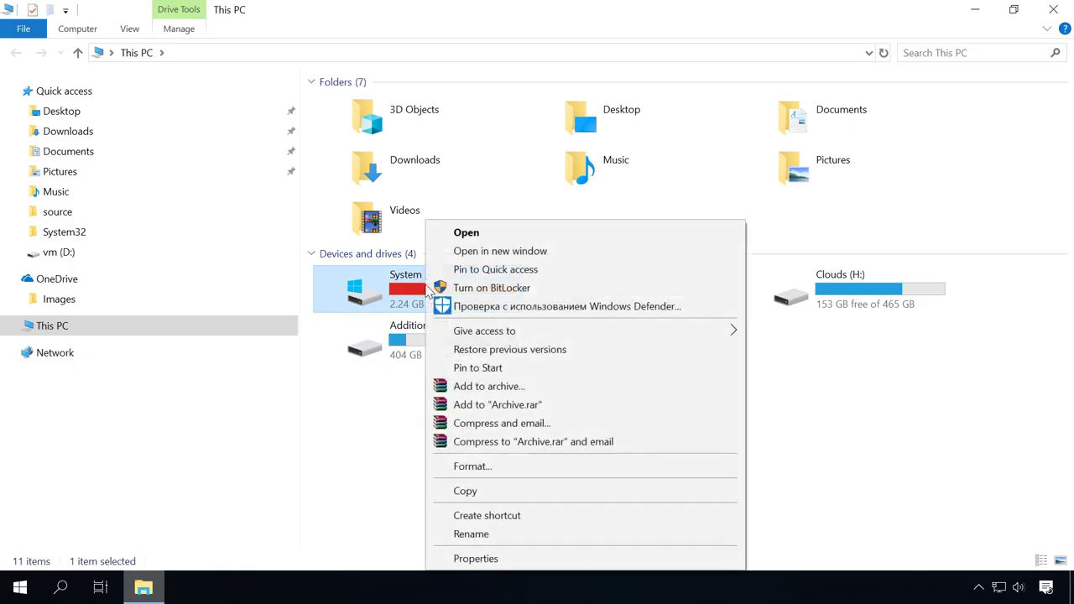
left_click(489, 559)
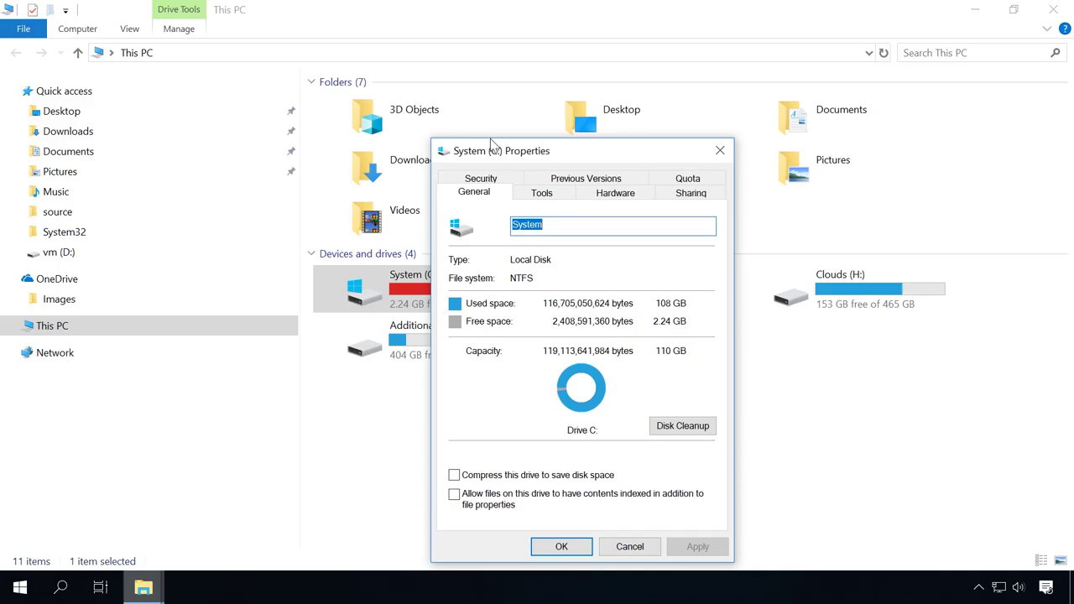
left_click_drag(491, 154, 332, 59)
left_click(313, 102)
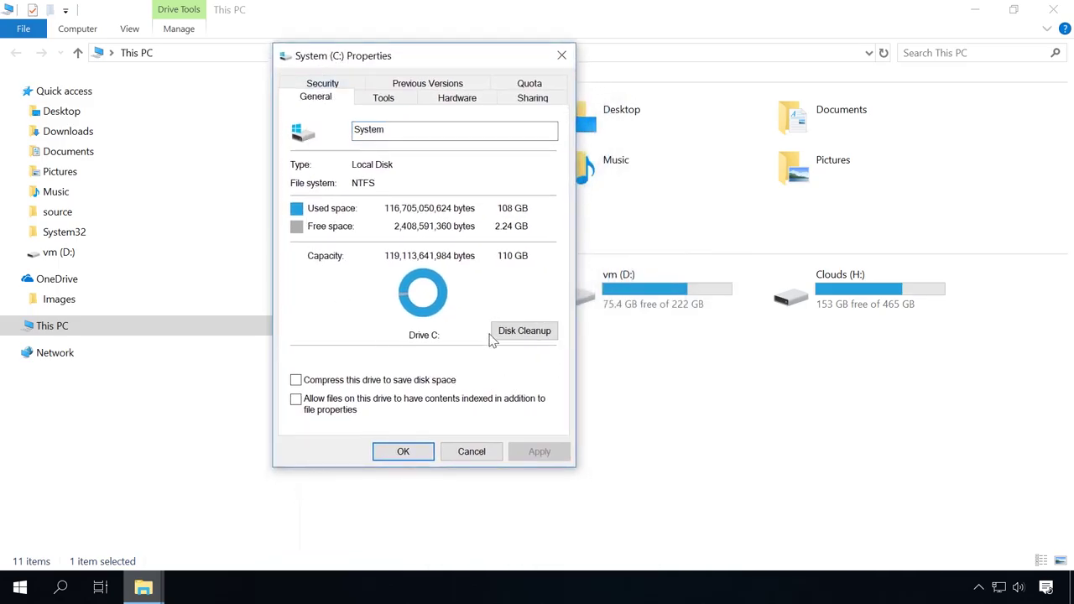
Start Disk Cleanup for drive C: and review the Files to delete list
left_click(519, 334)
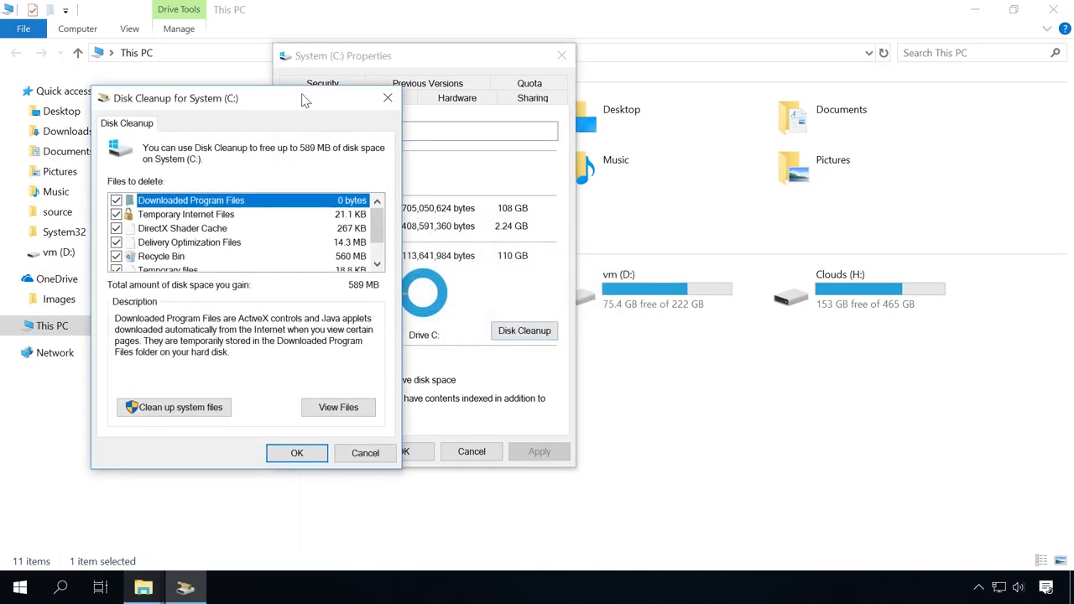
left_click_drag(296, 94, 301, 82)
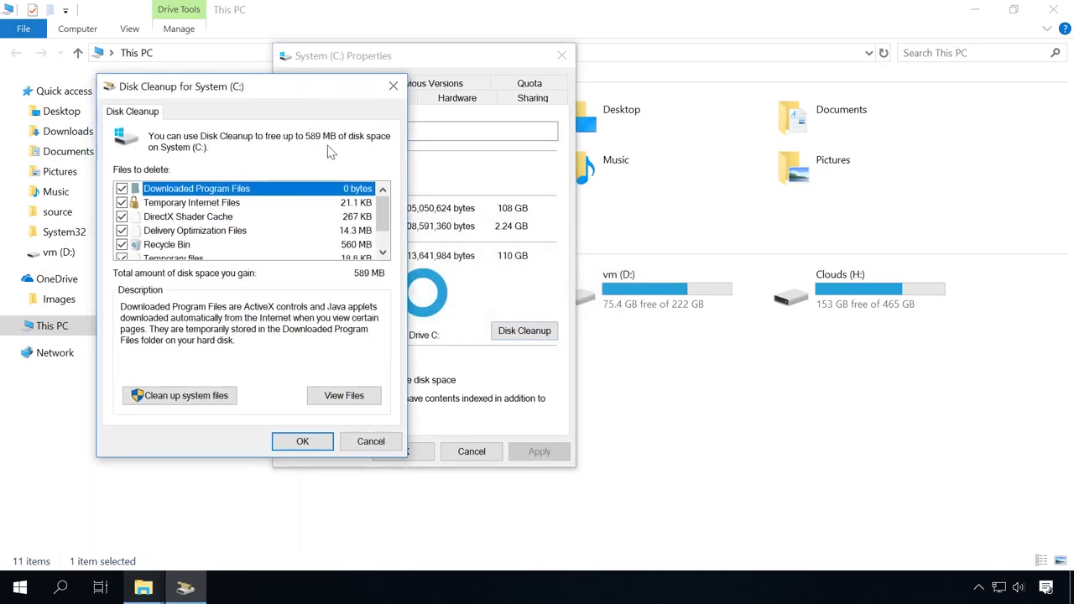
scroll(124, 228, "down", 1)
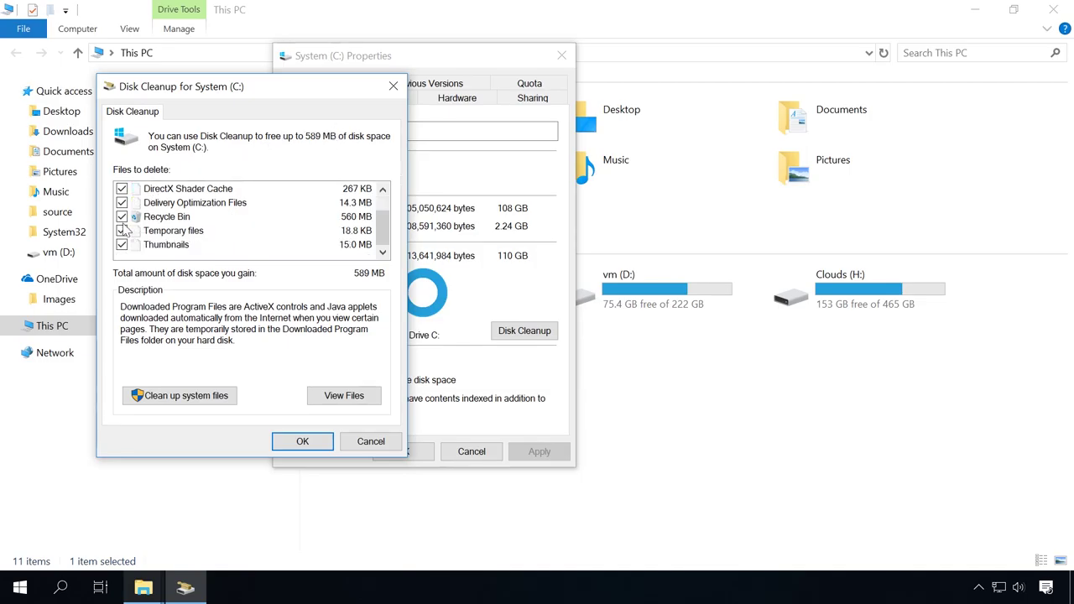
scroll(172, 245, "up", 1)
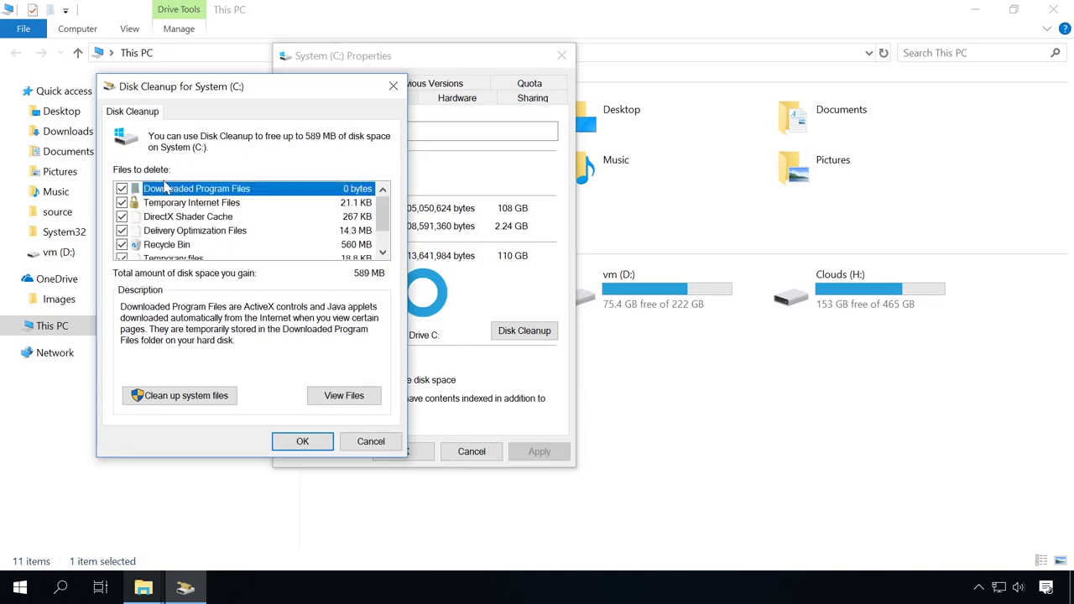
scroll(167, 206, "down", 1)
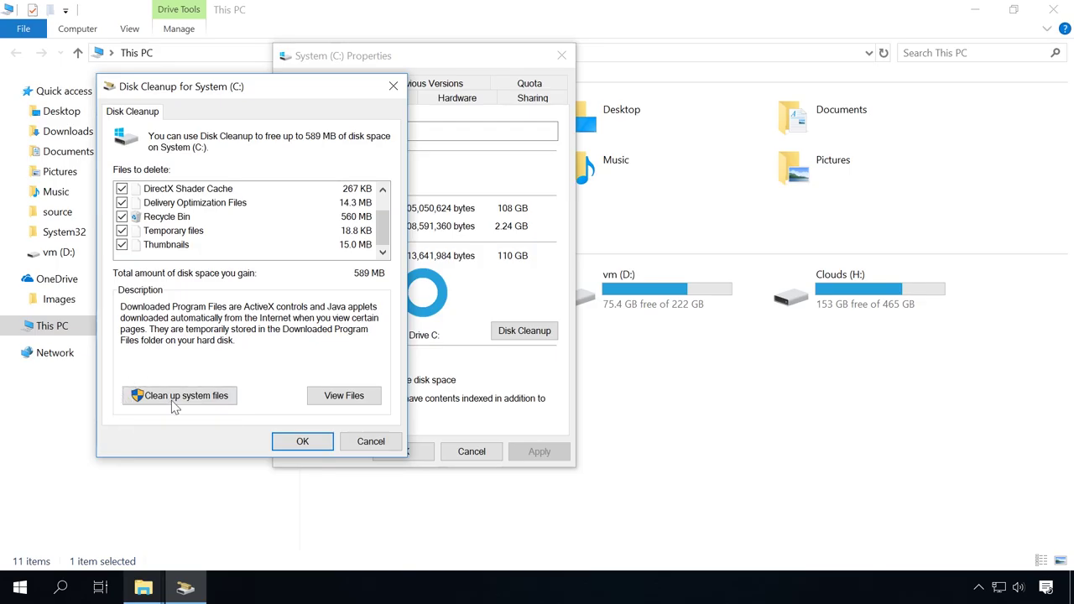
Rescan including system files and review the 3.82 GB selection with Windows Update Cleanup
left_click(172, 399)
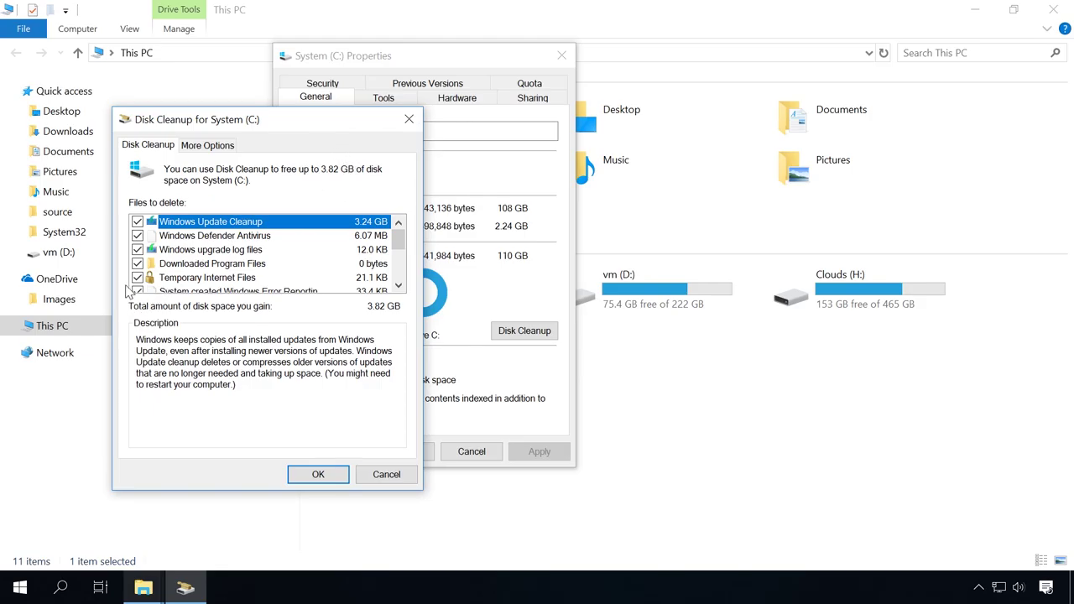
scroll(152, 250, "down", 3)
scroll(155, 265, "up", 3)
scroll(155, 265, "down", 3)
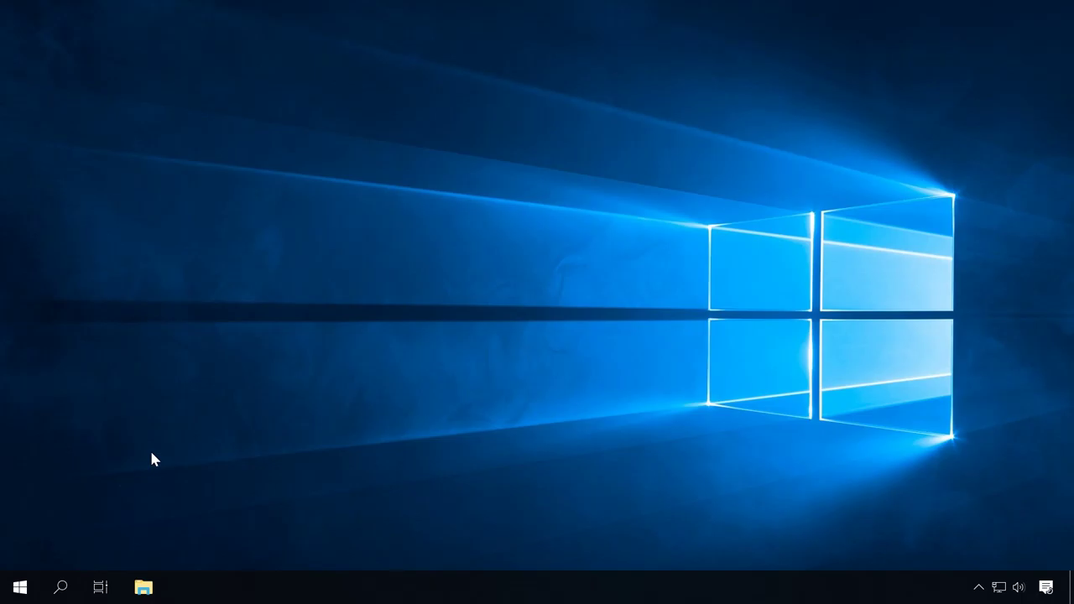
Open %temp% from Run and permanently delete all 27 items in the user Temp folder
key("super+r")
type("%")
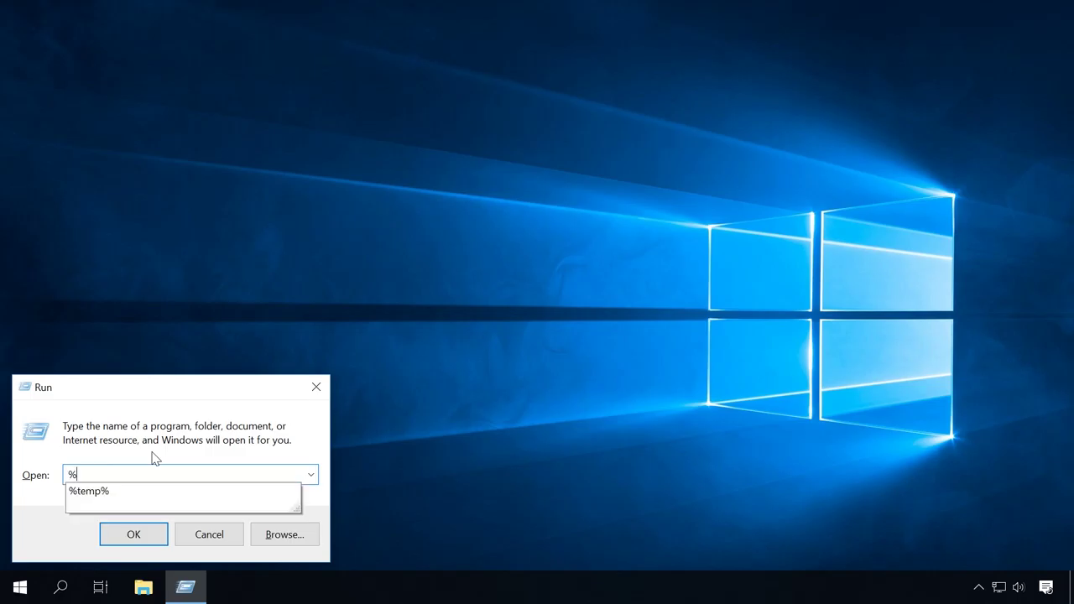
type("temp%")
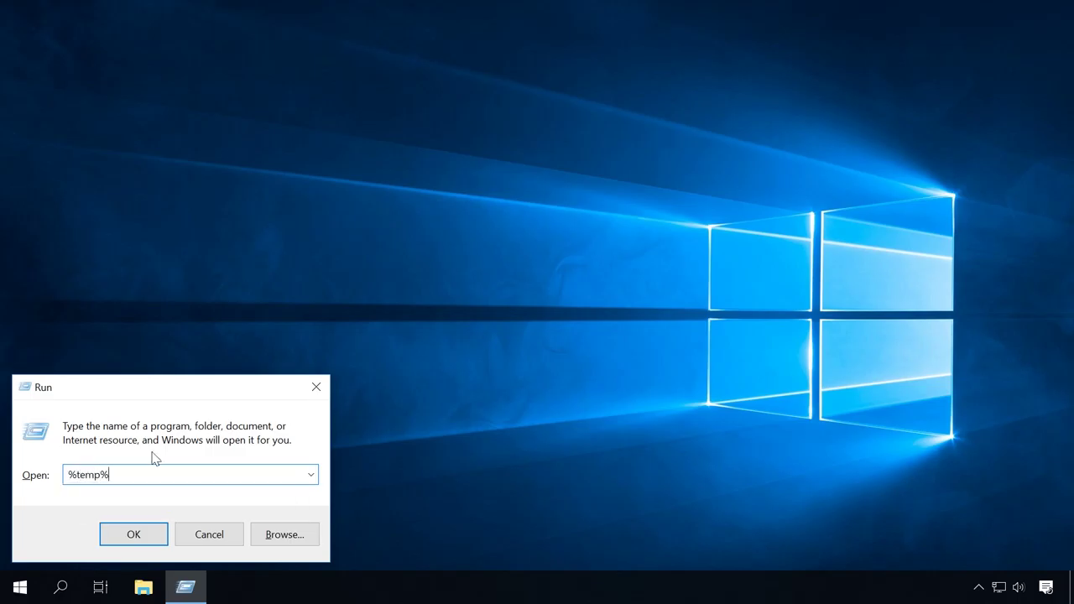
left_click(133, 537)
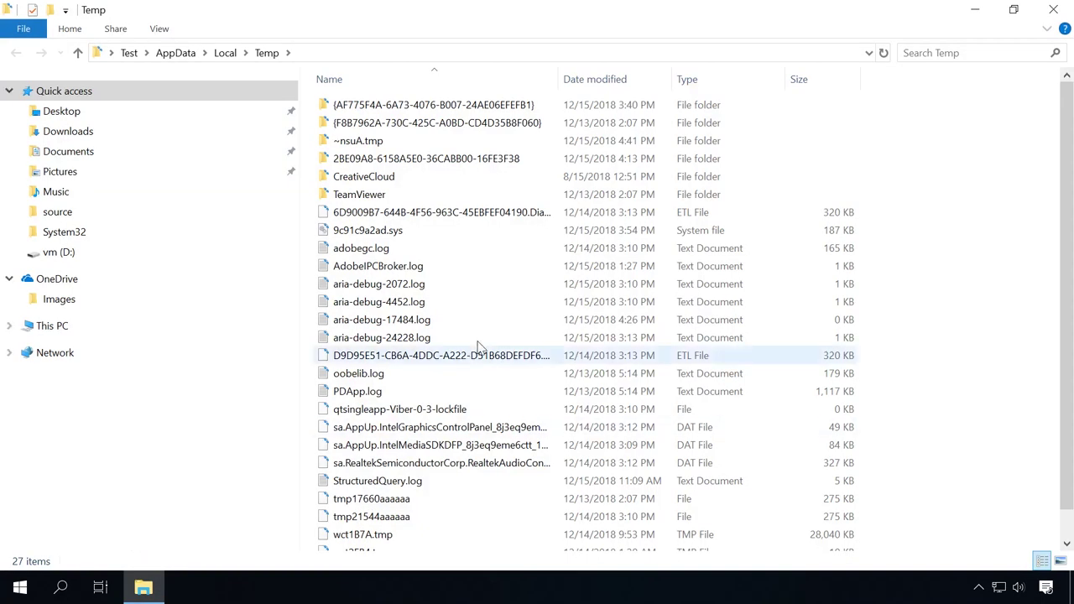
key("ctrl+a")
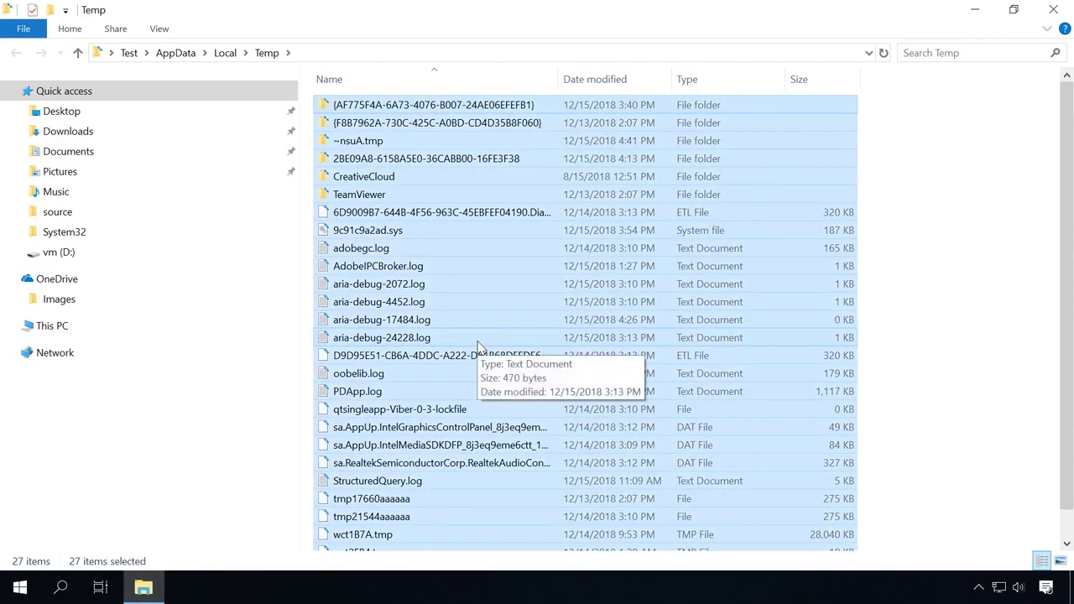
key("shift+Delete")
left_click(623, 315)
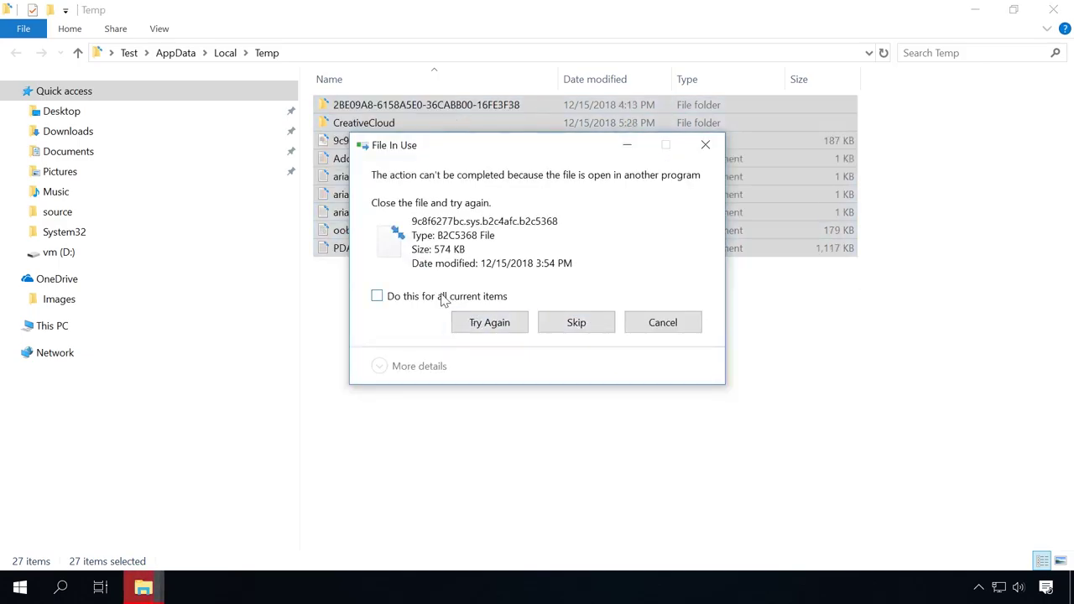
Retry and then skip the locked files, leaving 9 in-use items, and close the Temp window
left_click(443, 298)
left_click(504, 326)
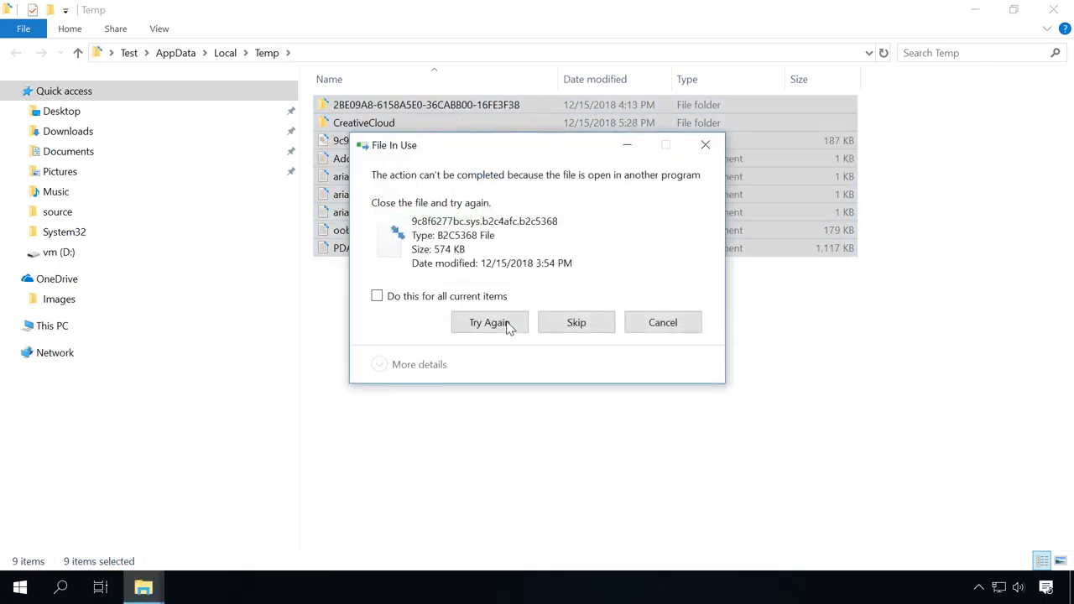
left_click(484, 298)
left_click(505, 329)
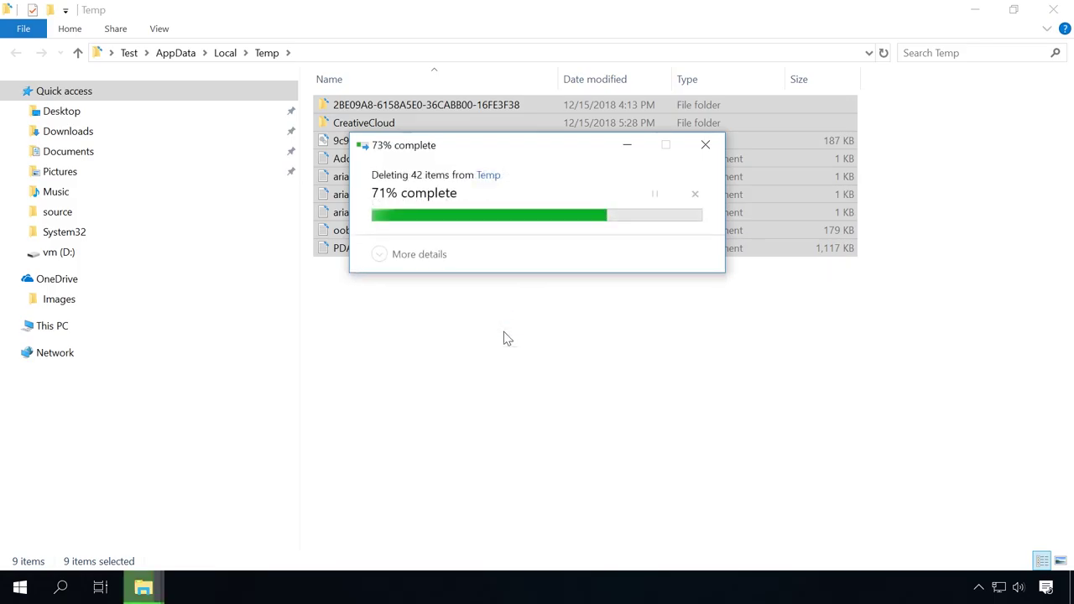
left_click(487, 300)
left_click(585, 333)
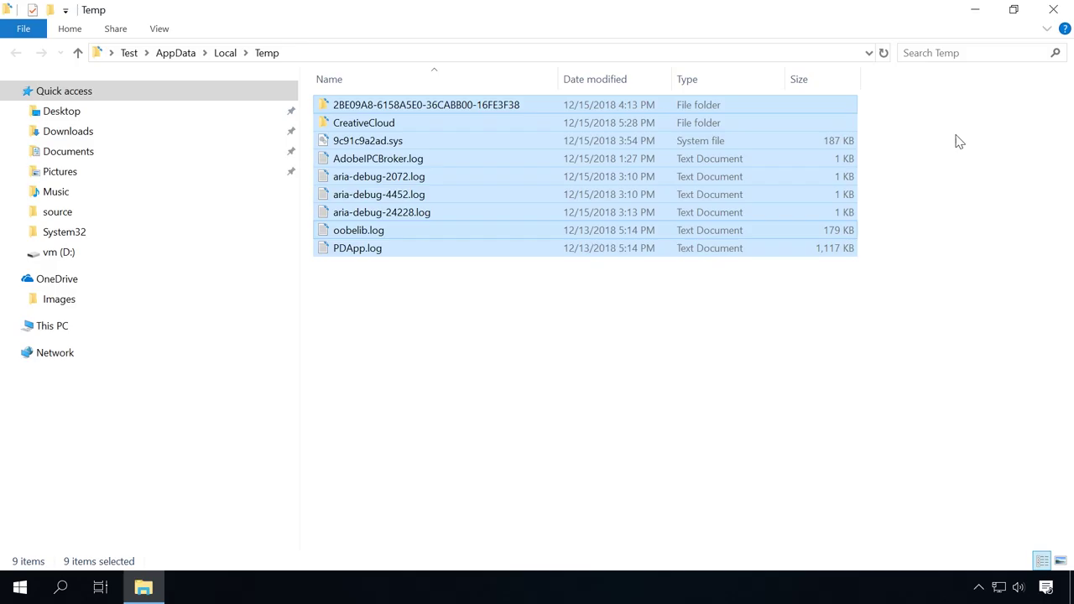
left_click(1053, 10)
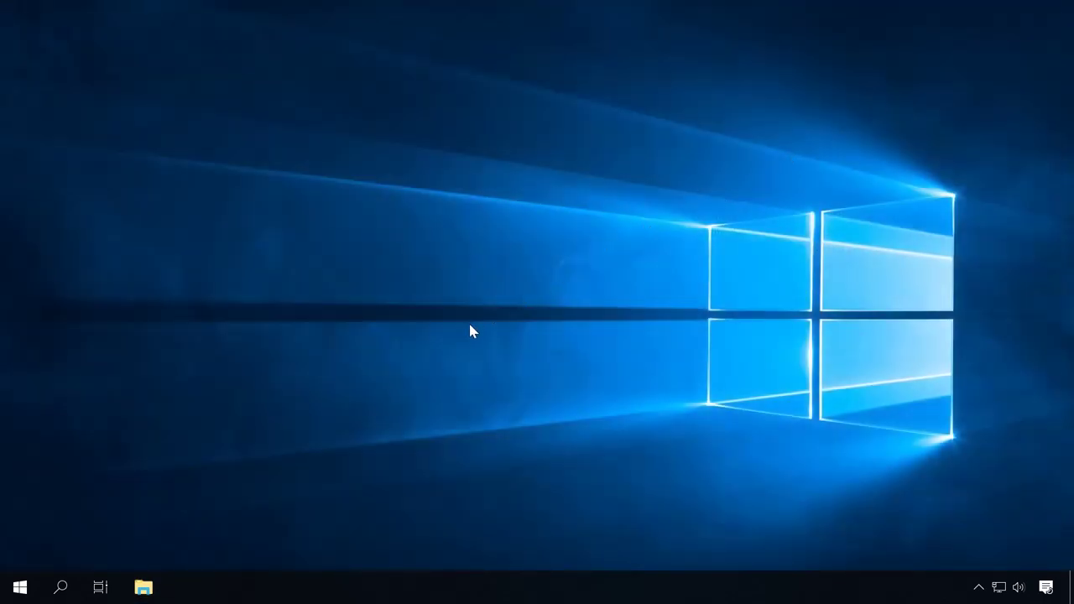
Open the Windows Temp folder via Run (temp) and permanently delete its 35 items with administrator permission
key("super+r")
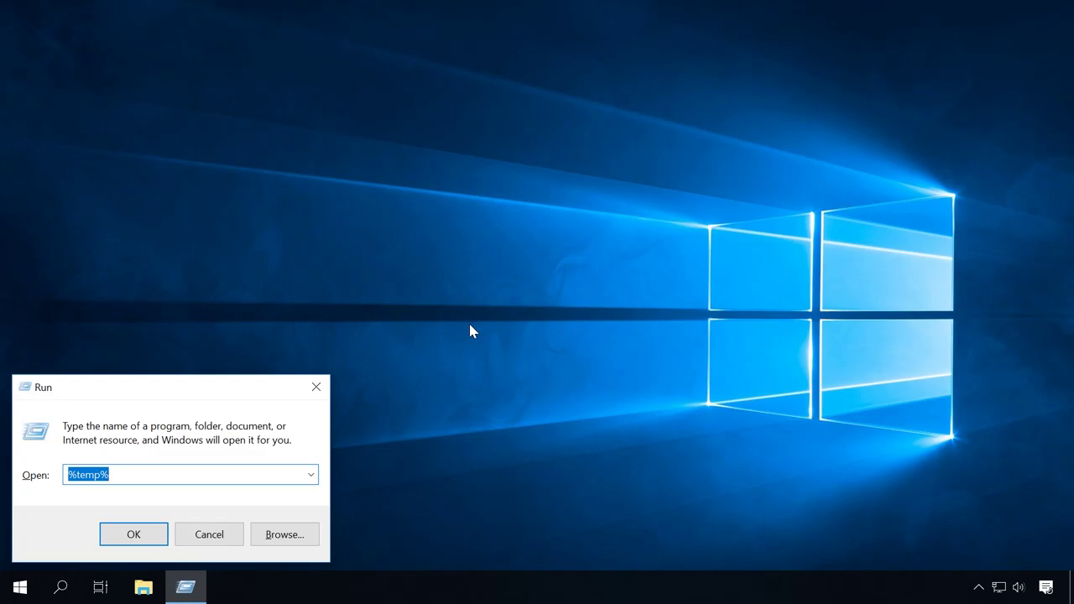
type("temp")
left_click(122, 534)
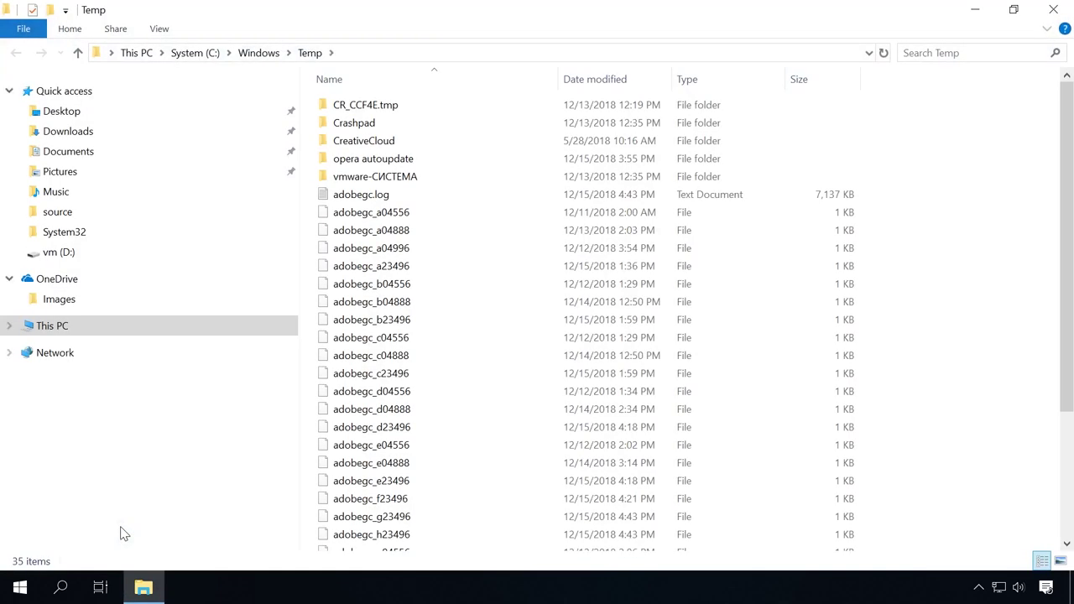
key("ctrl+a")
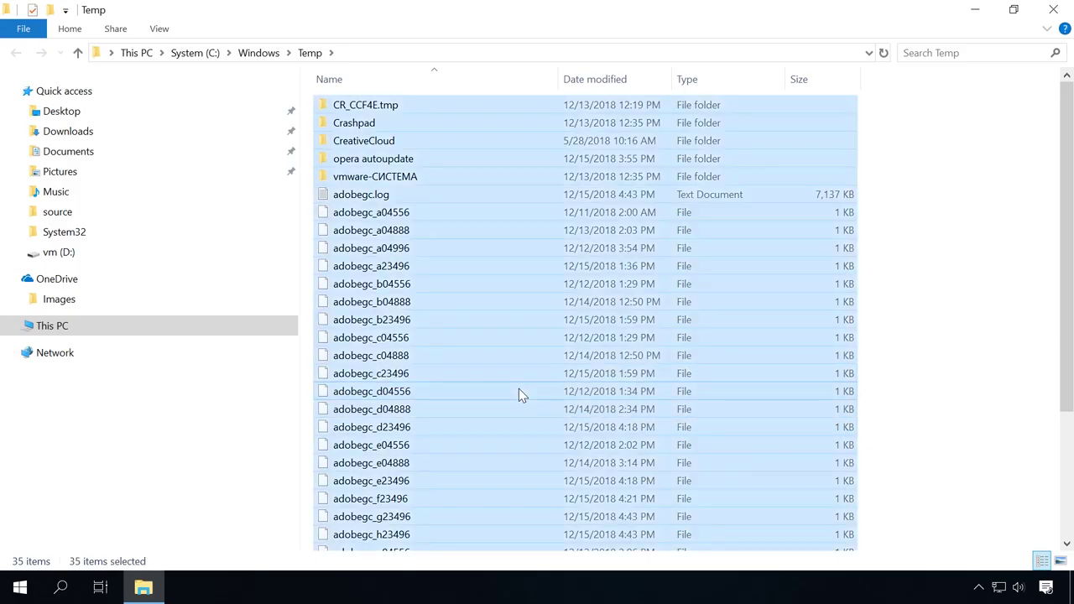
key("shift+Delete")
left_click(619, 310)
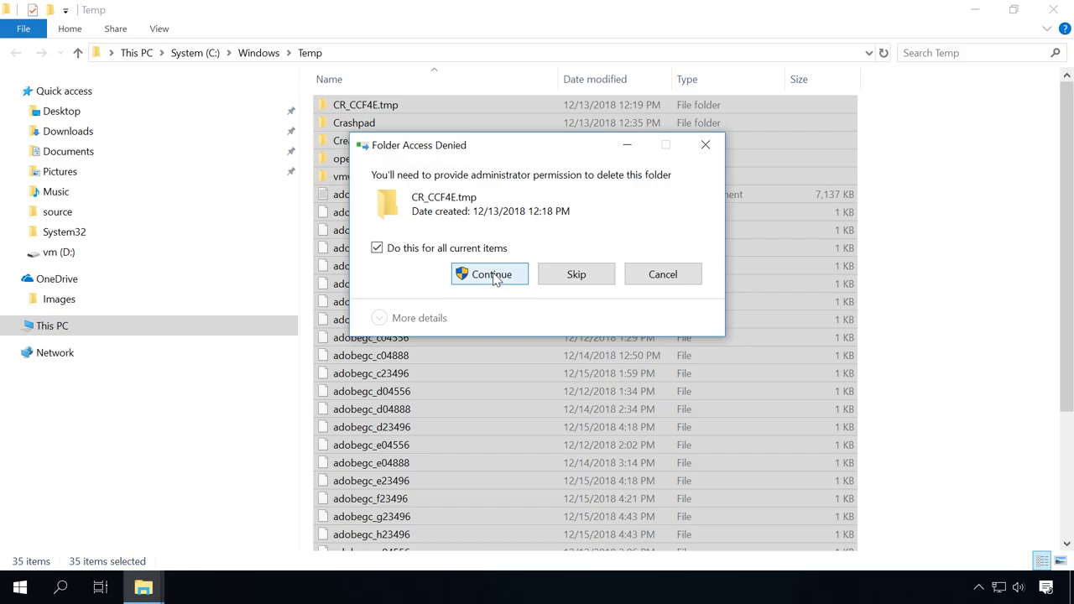
left_click(494, 273)
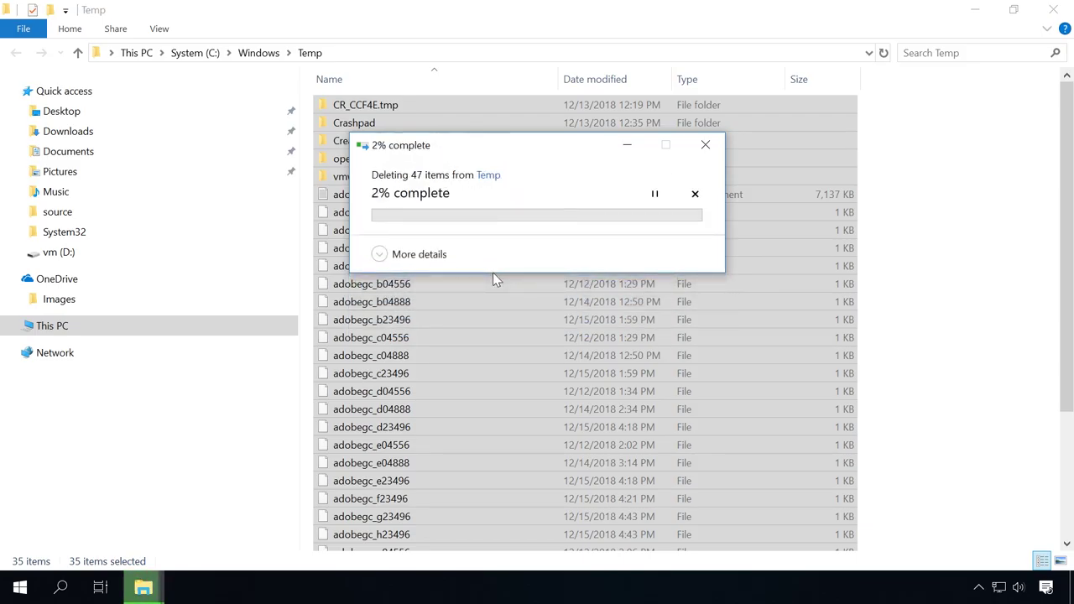
Retry and then skip the locked files, leaving 3 items, and close the Windows Temp window
left_click(480, 312)
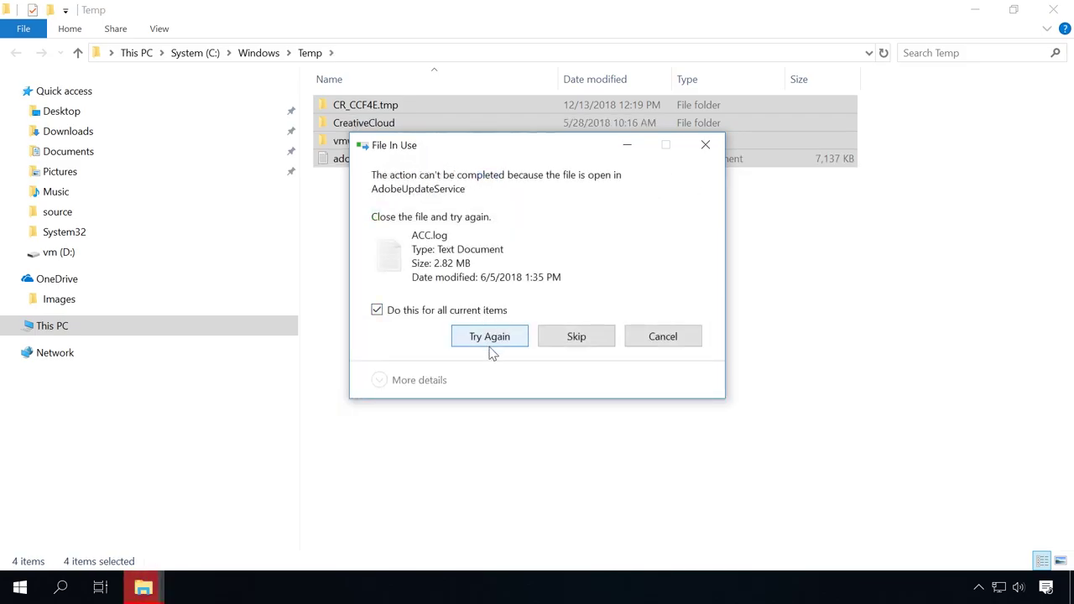
left_click(491, 340)
left_click(487, 310)
left_click(490, 343)
left_click(489, 336)
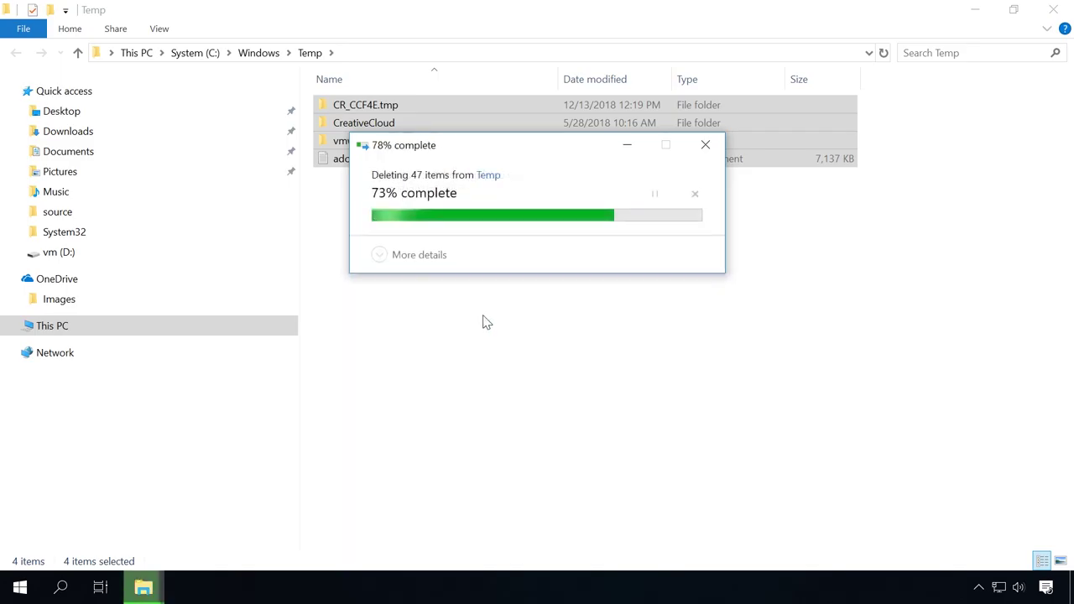
left_click(484, 314)
left_click(585, 344)
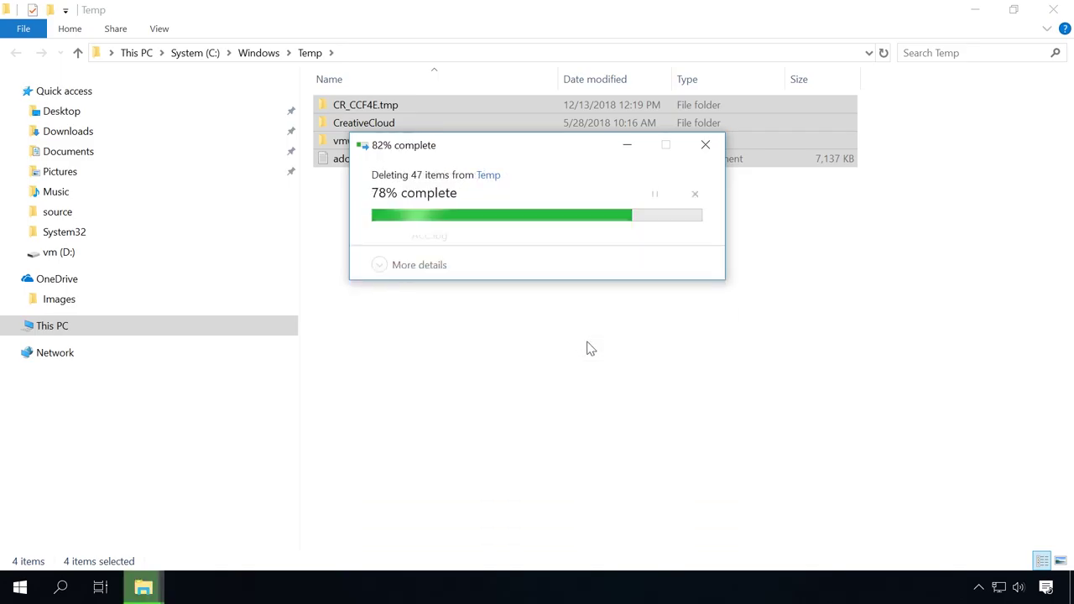
left_click(495, 314)
left_click(576, 346)
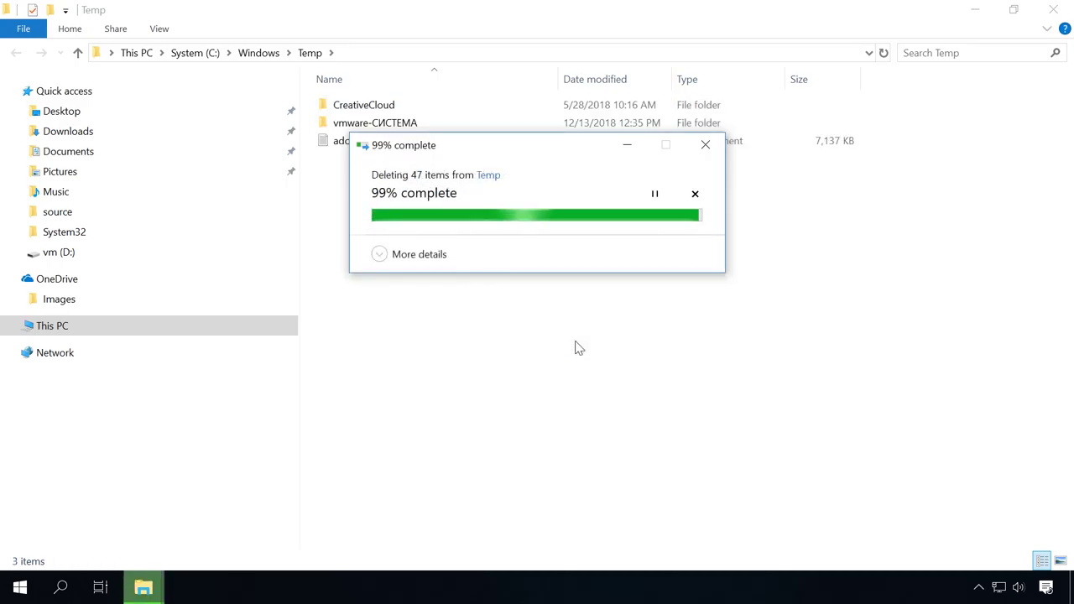
left_click(1053, 10)
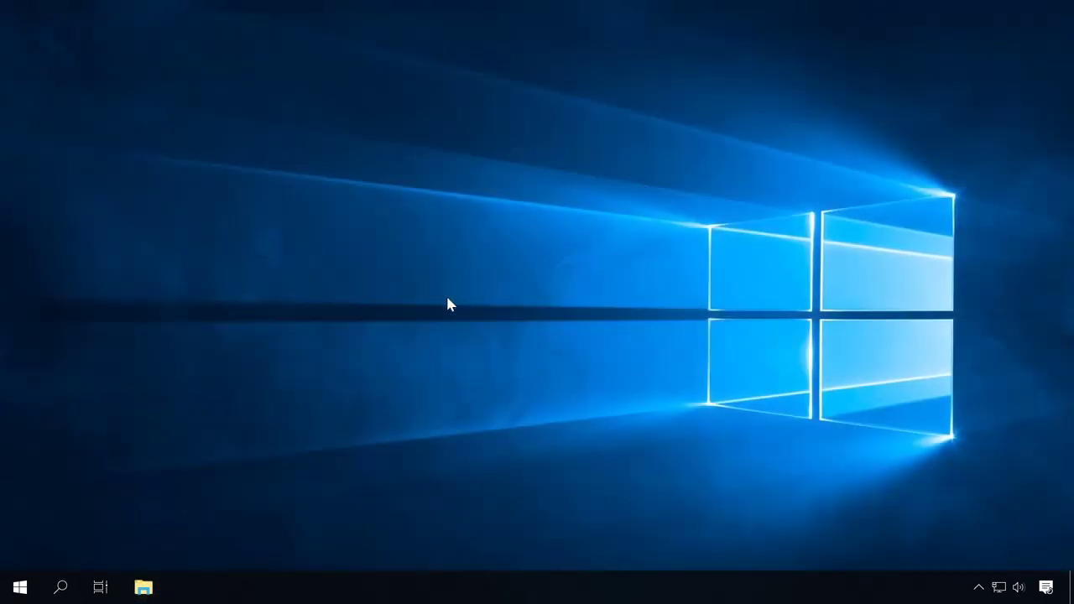
Run prefetch and delete all files in C:\Windows\Prefetch, retrying the one in-use file
key("super+r")
type("prefetch")
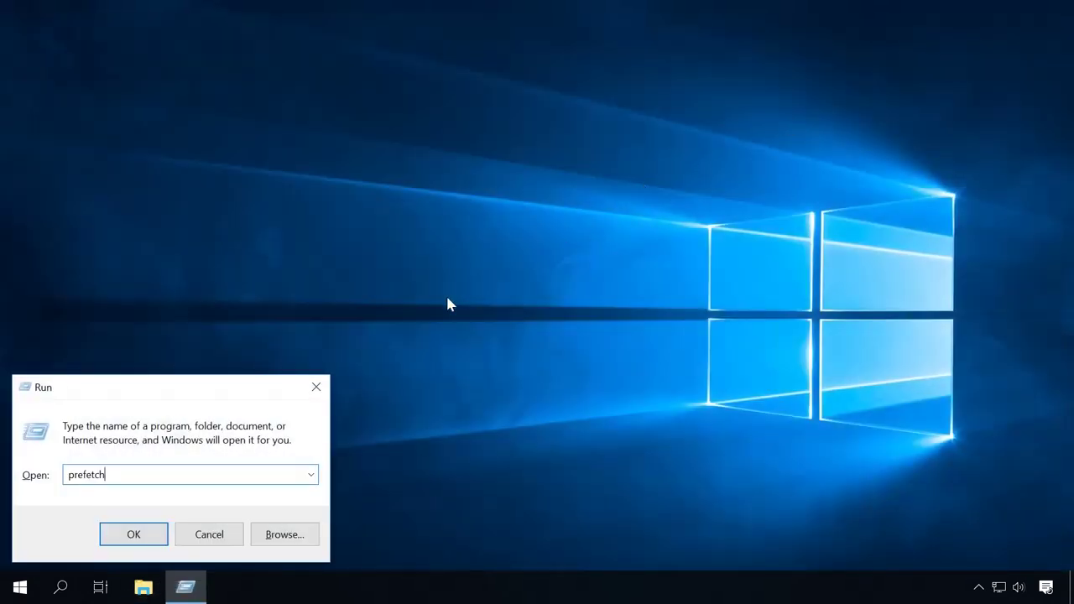
left_click(132, 534)
key("ctrl+a")
key("Delete")
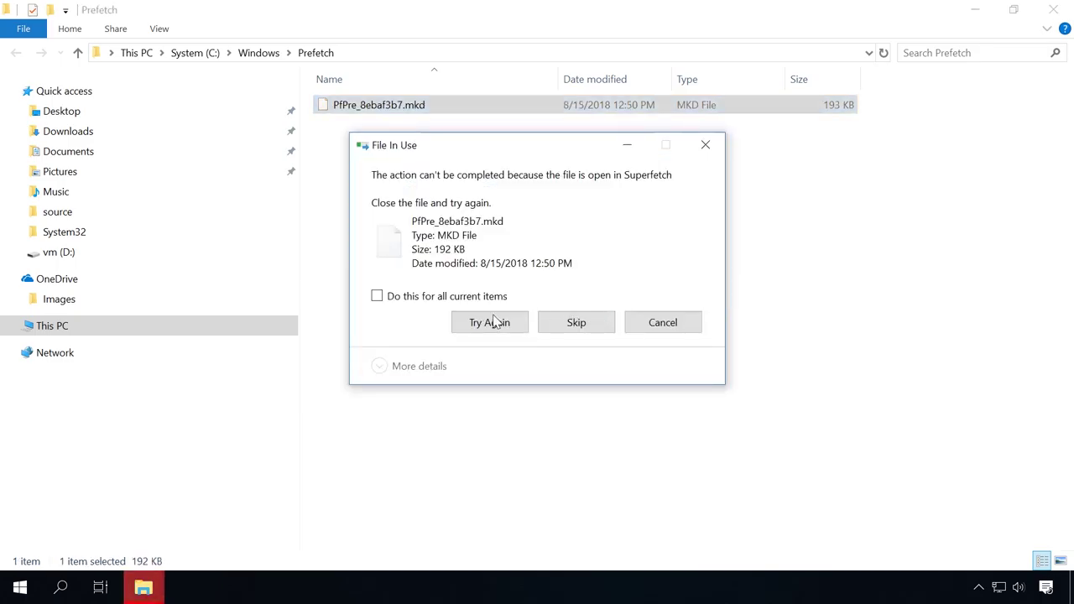
left_click(434, 301)
left_click(486, 332)
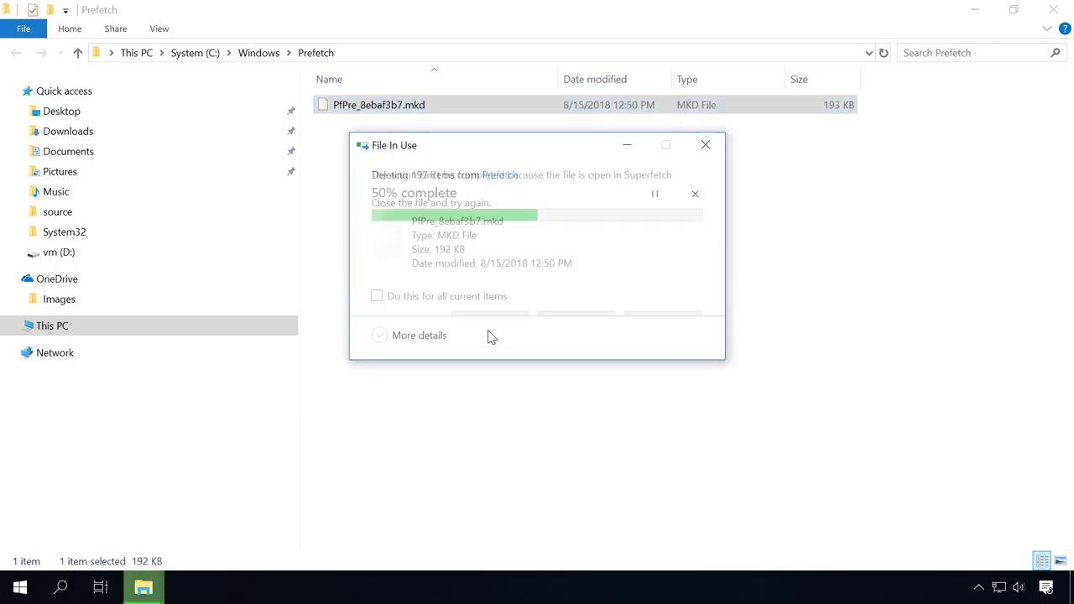
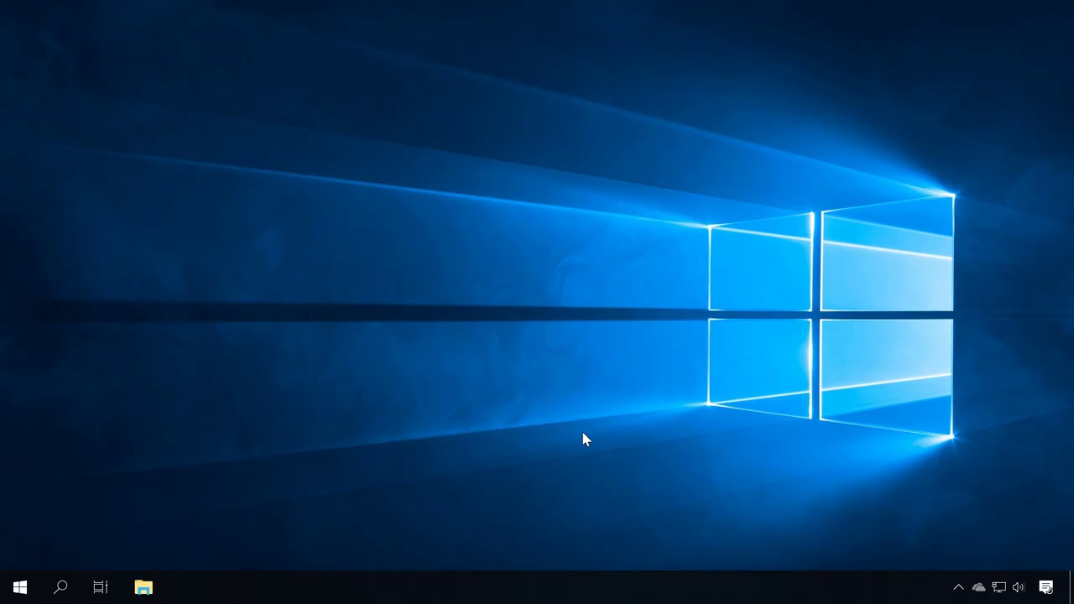
Launch System Configuration with msconfig from the Run box and move it higher
key("super+r")
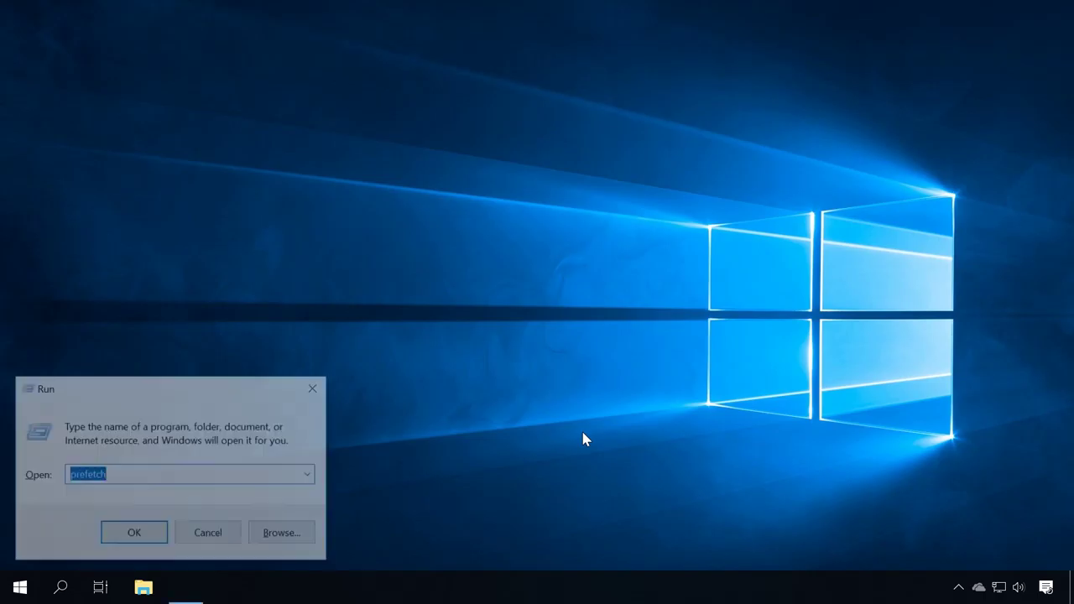
type("msconfig")
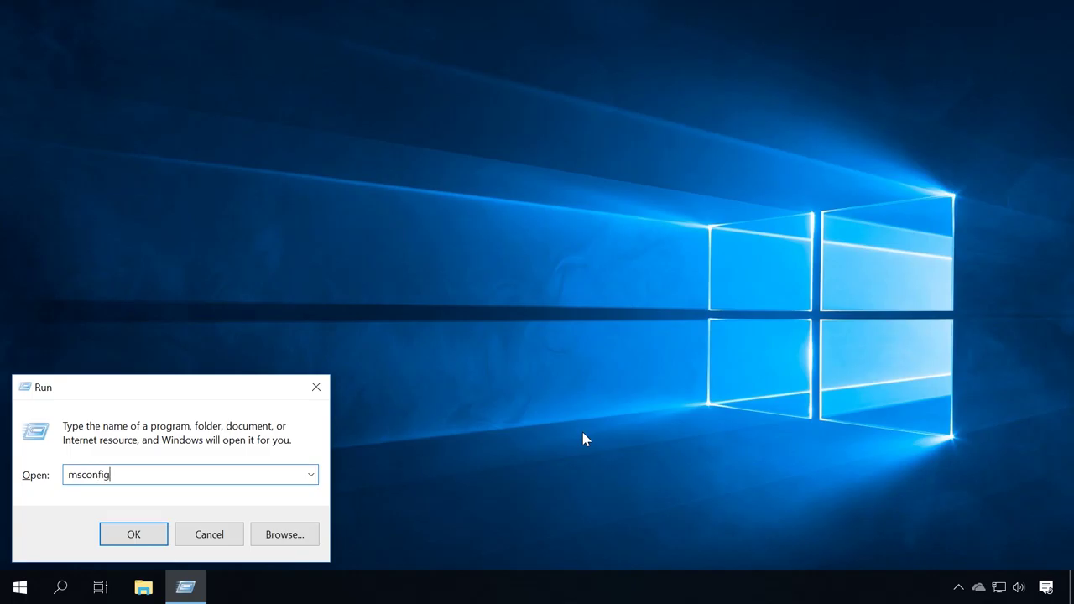
key("Return")
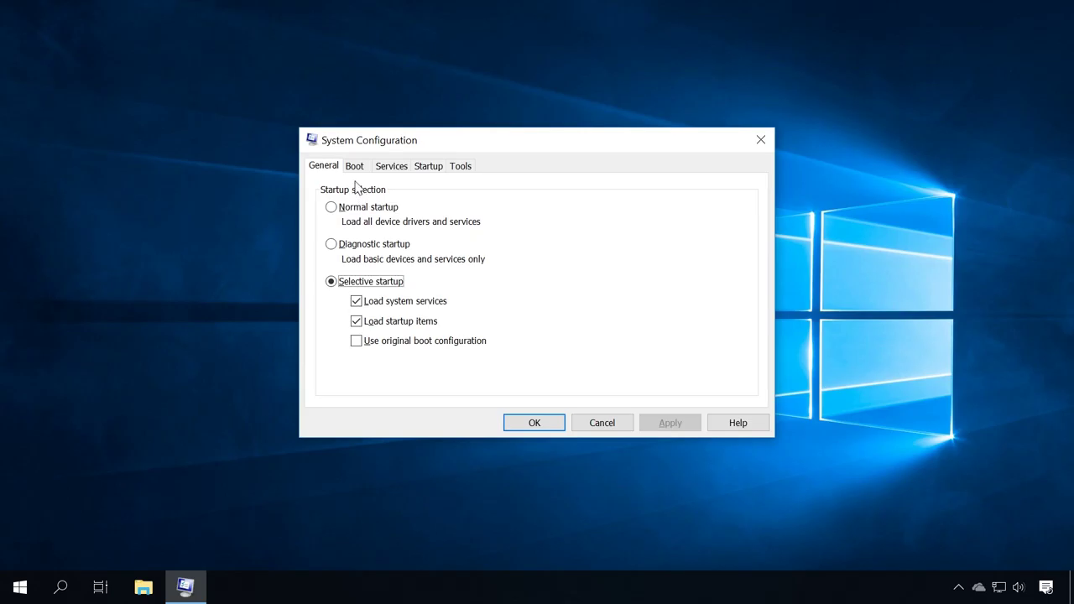
left_click_drag(372, 143, 377, 108)
Show the Services list with all Microsoft services hidden, leaving only third-party ones
left_click(371, 137)
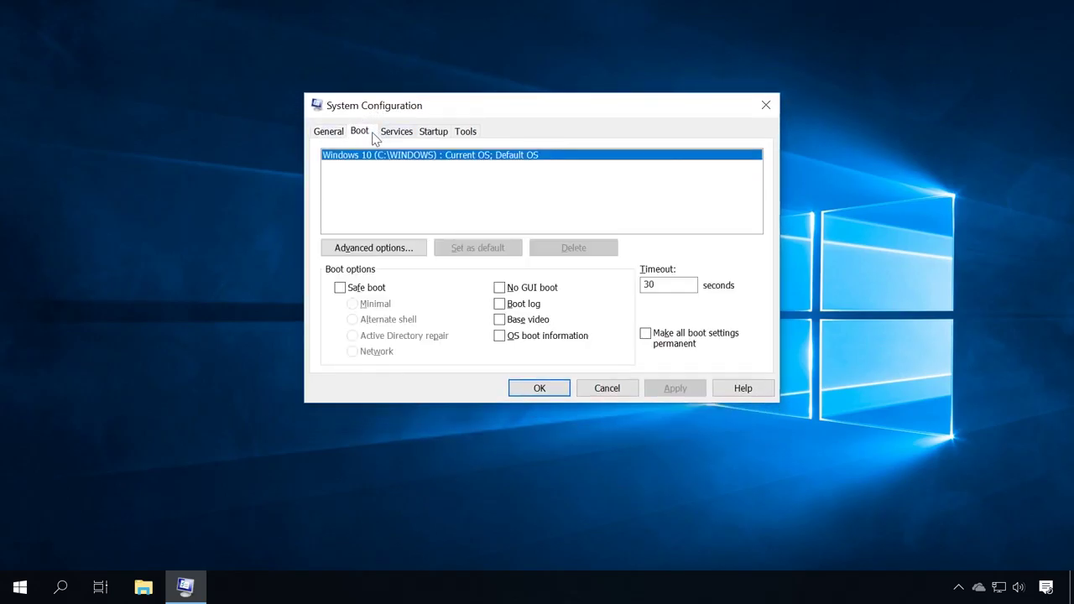
left_click(396, 135)
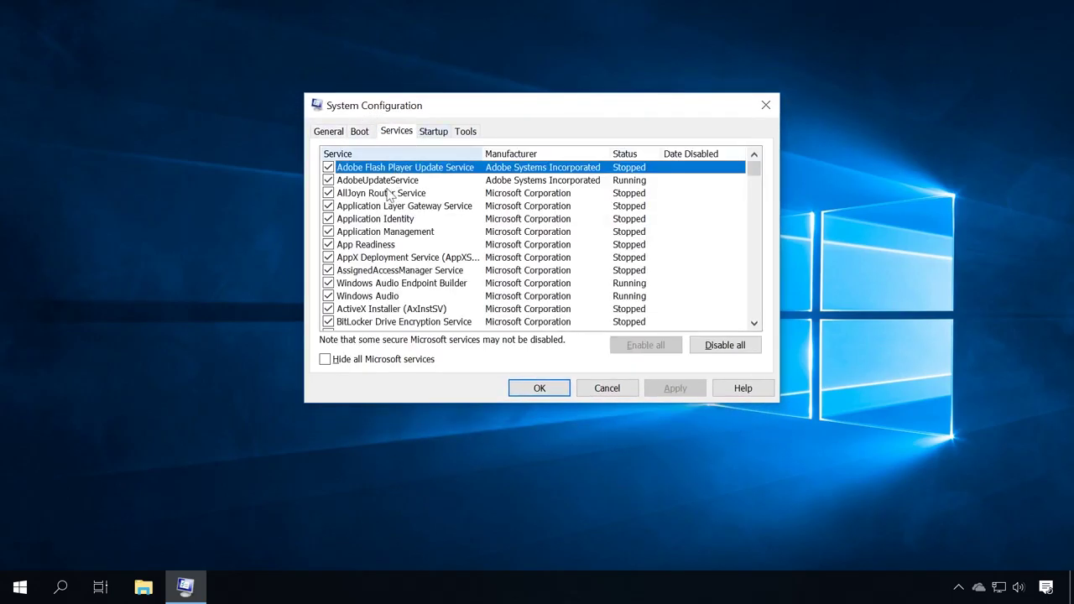
left_click(327, 360)
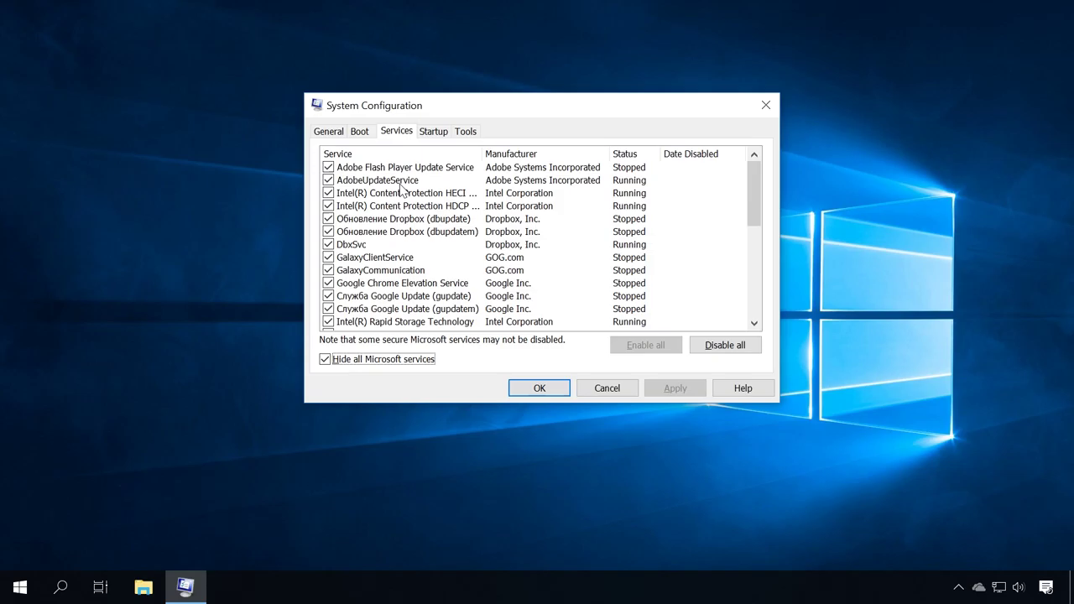
Disable Yandex.Browser Update Service, apply the change, and dismiss the restart prompt
scroll(401, 189, "down", 7)
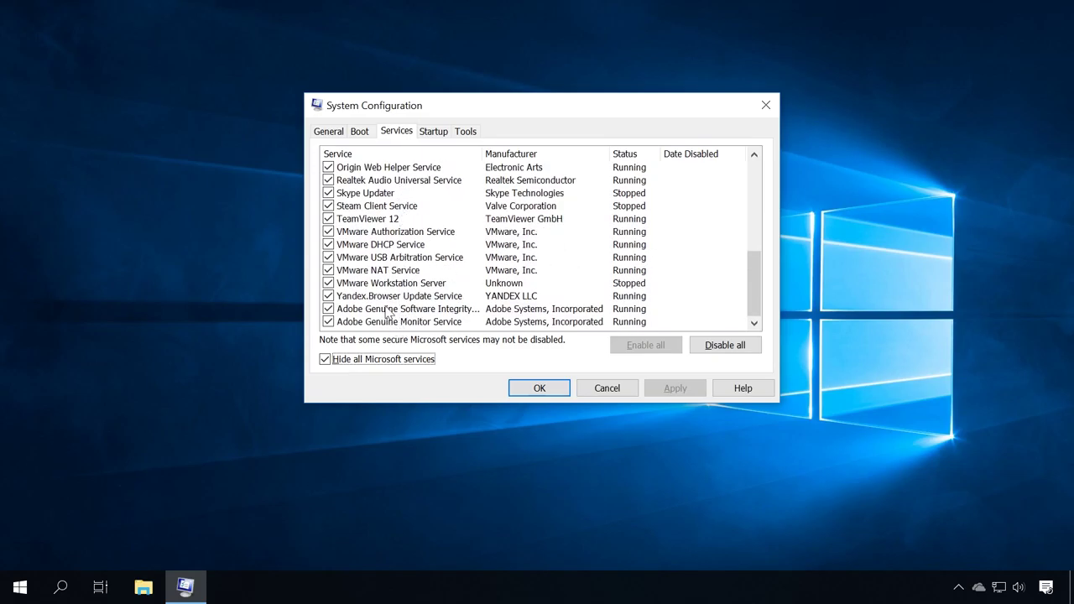
left_click(328, 297)
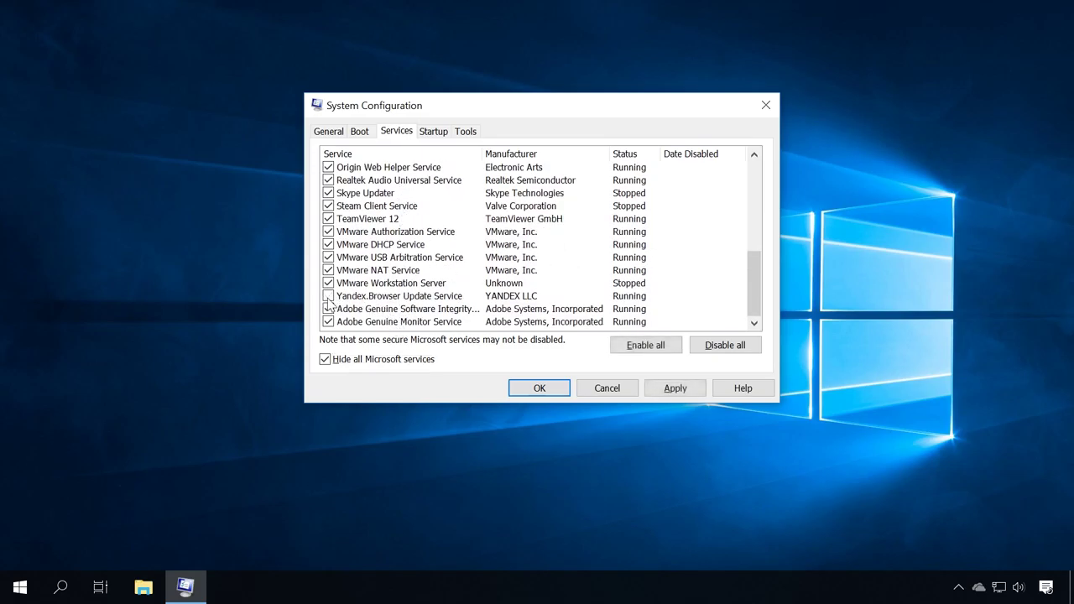
left_click(671, 391)
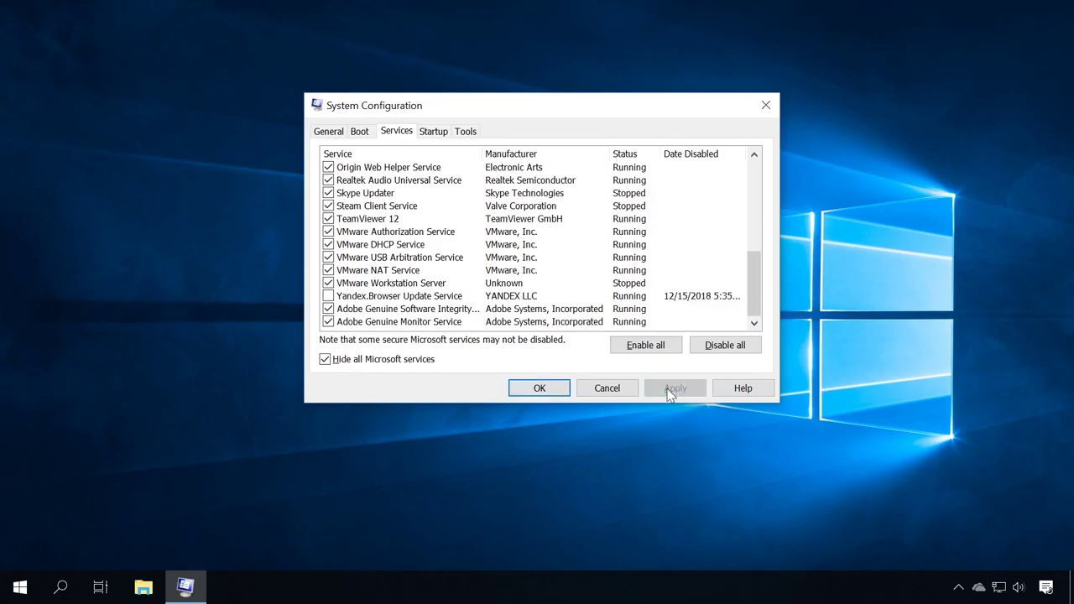
left_click(539, 388)
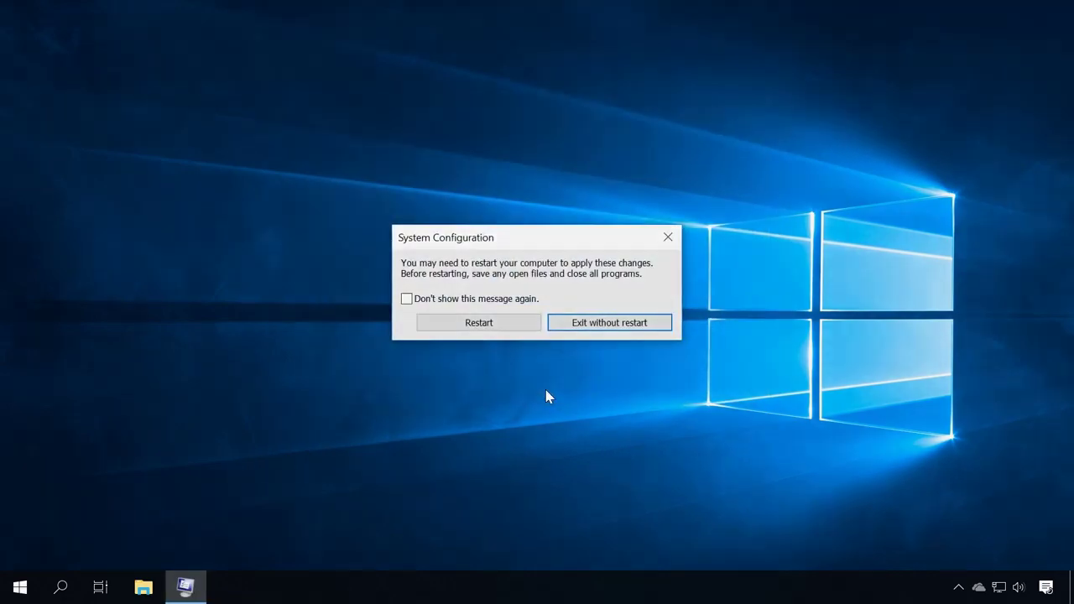
left_click(475, 319)
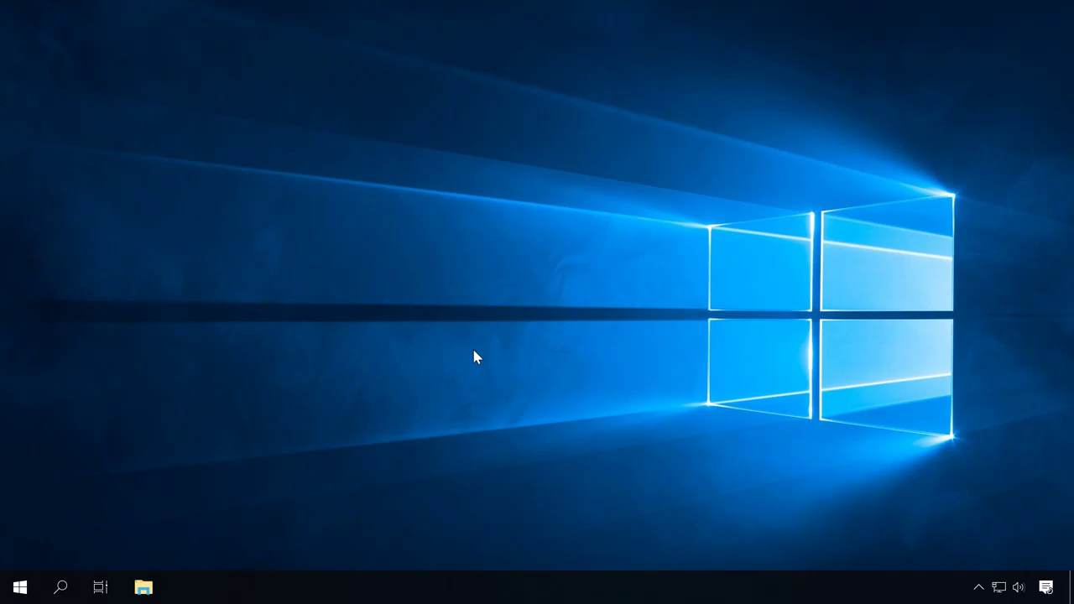
Start Registry Editor with regedit, approving the permission prompt
key("super+r")
type("re")
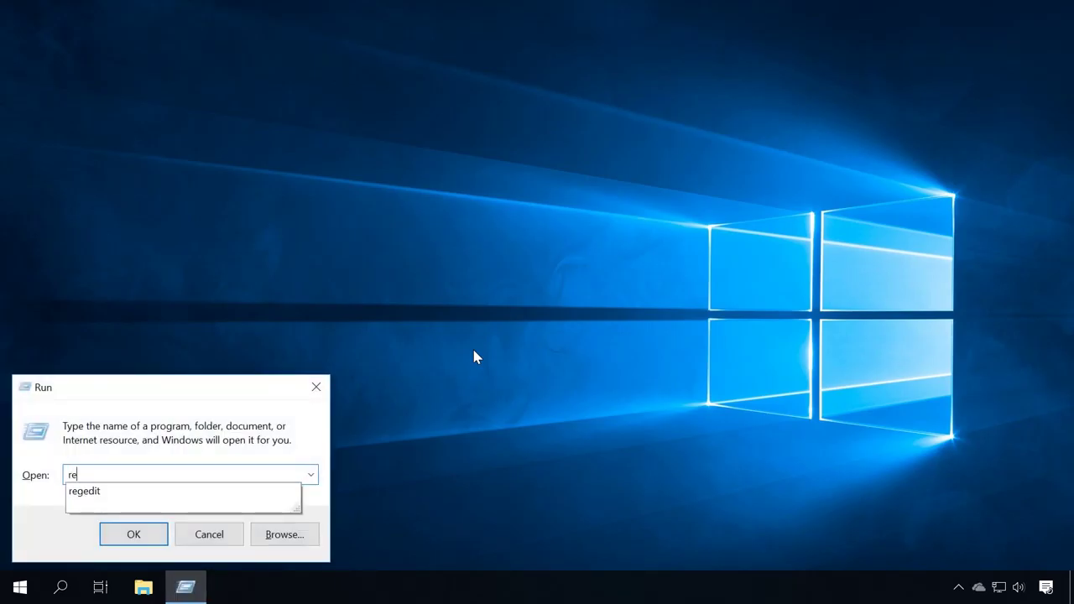
type("gedit")
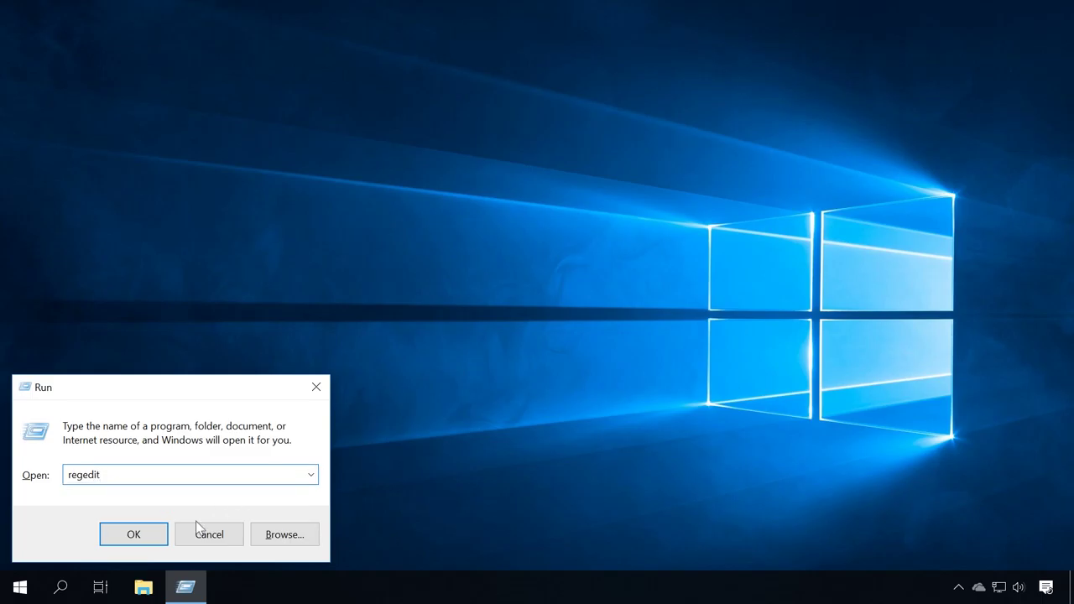
left_click(121, 532)
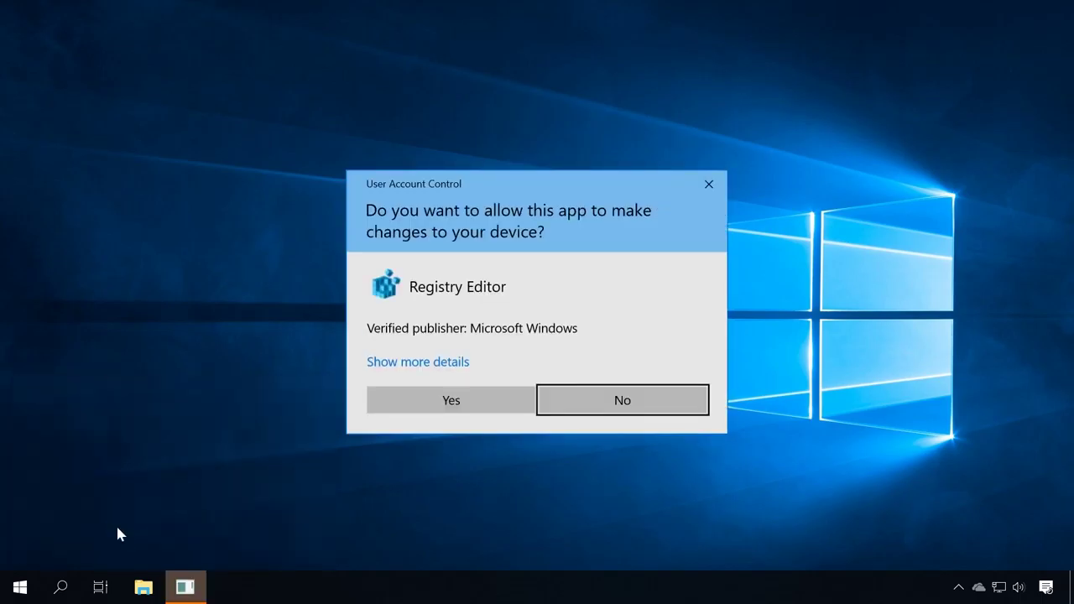
left_click(426, 400)
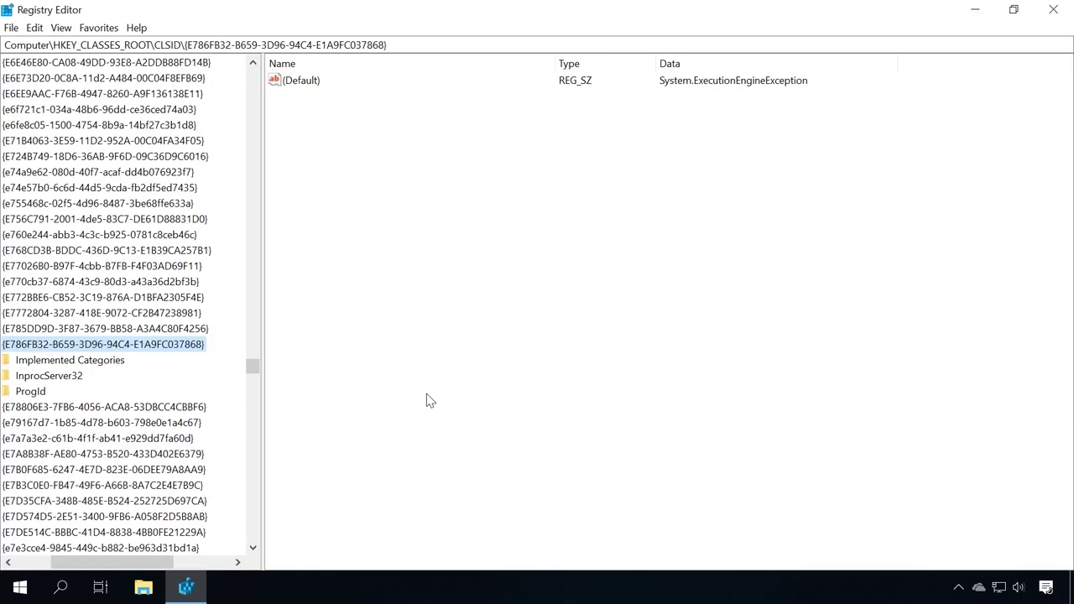
Collapse CLSID and HKEY_CLASSES_ROOT so only the top-level hives show
left_click_drag(139, 567, 42, 545)
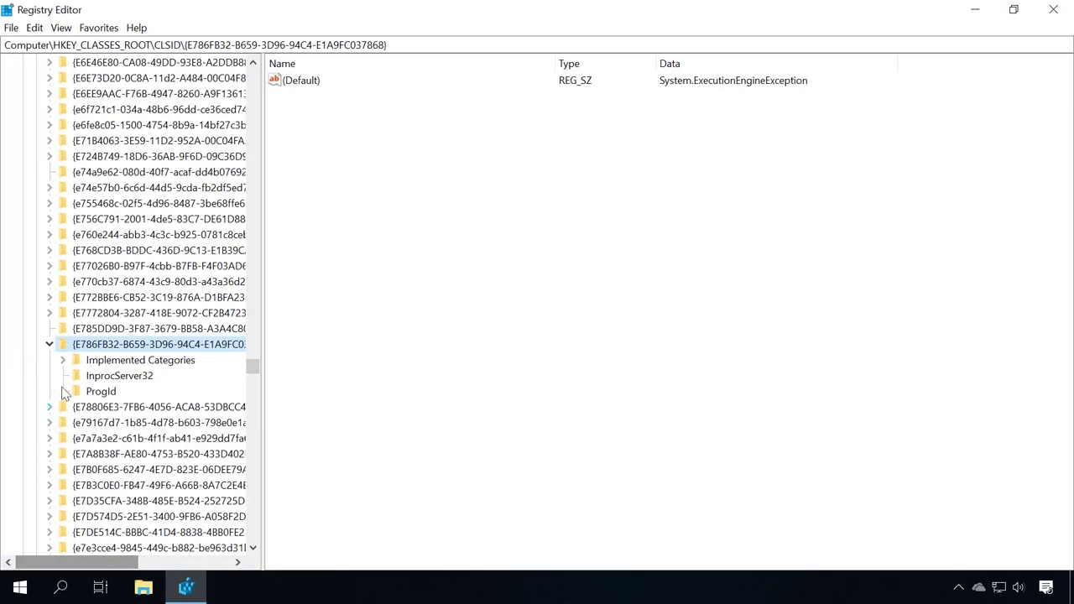
left_click(51, 344)
scroll(54, 344, "up", 8)
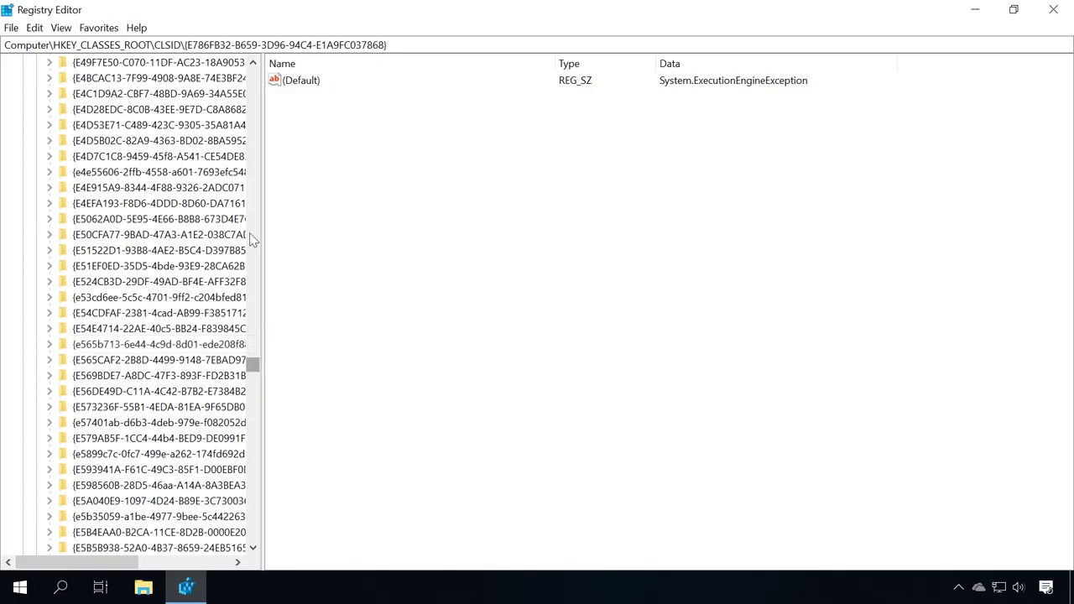
left_click_drag(253, 366, 253, 77)
left_click(22, 78)
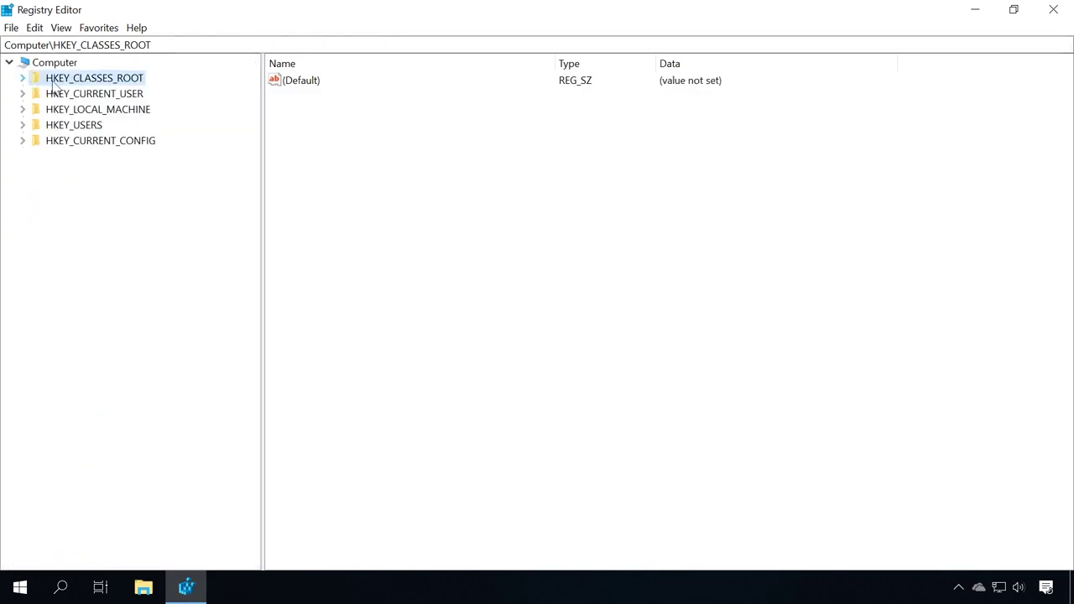
Navigate to the HKEY_CURRENT_USER\Control Panel\Mouse key
left_click(88, 93)
left_click(23, 94)
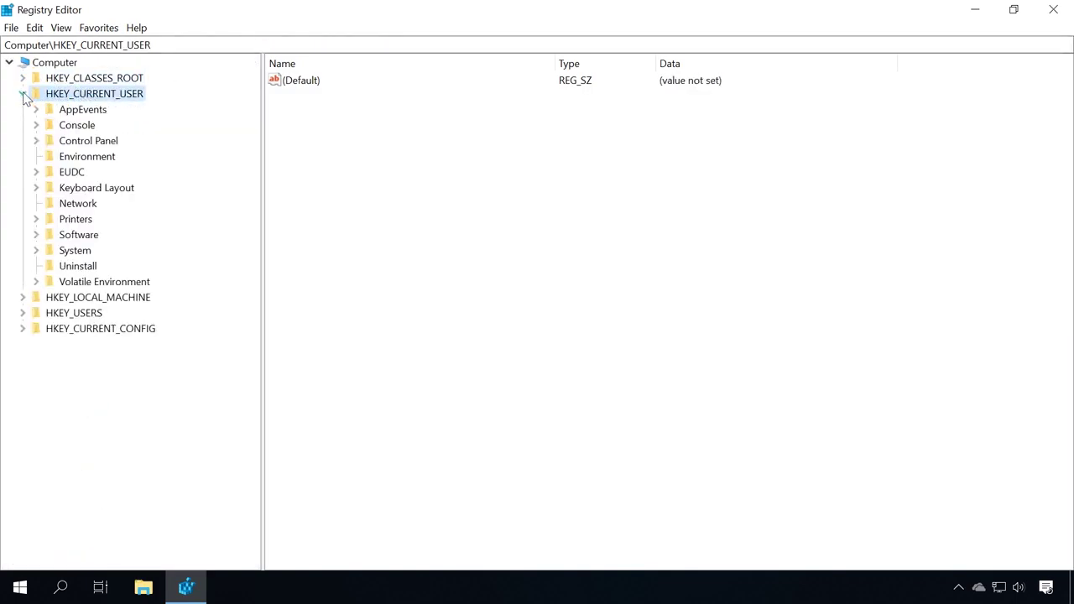
left_click(72, 141)
left_click(36, 141)
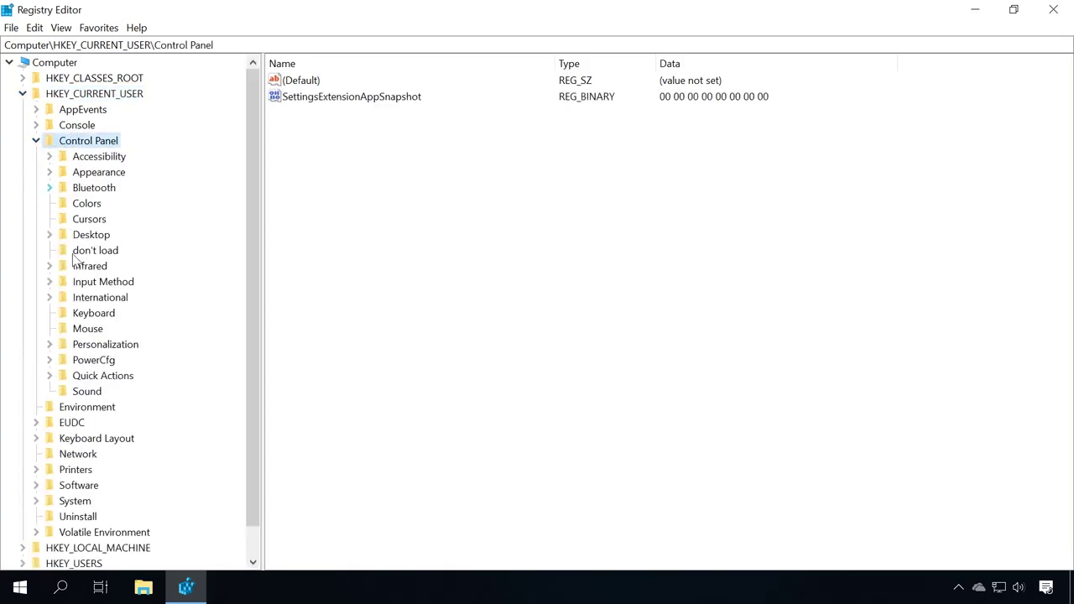
left_click(89, 329)
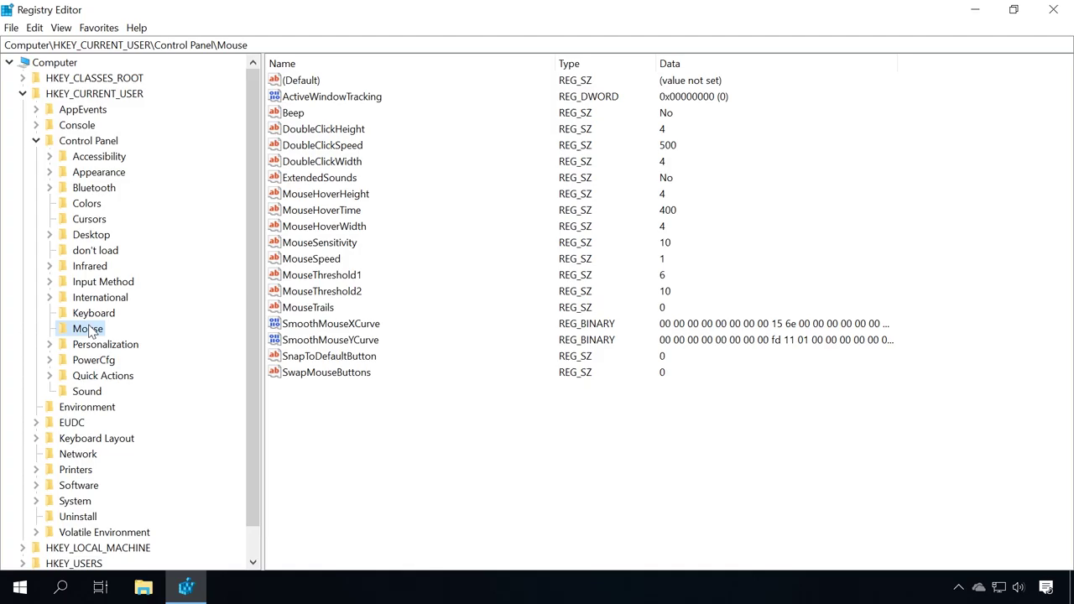
Change MouseHoverTime from 400 to 10, then list the Control Panel\Desktop values
left_click(336, 213)
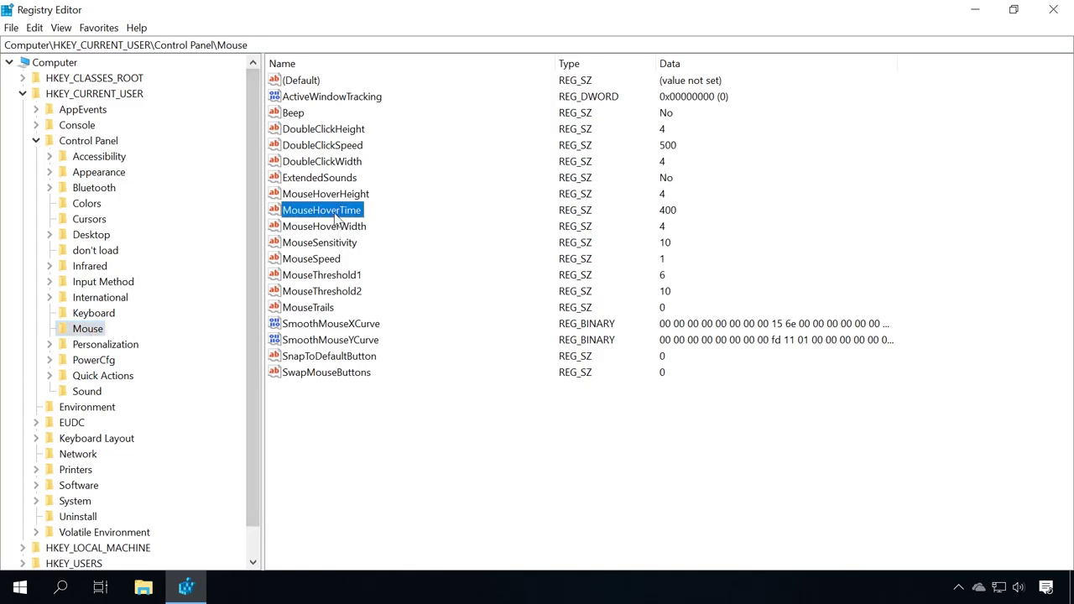
double_click(336, 214)
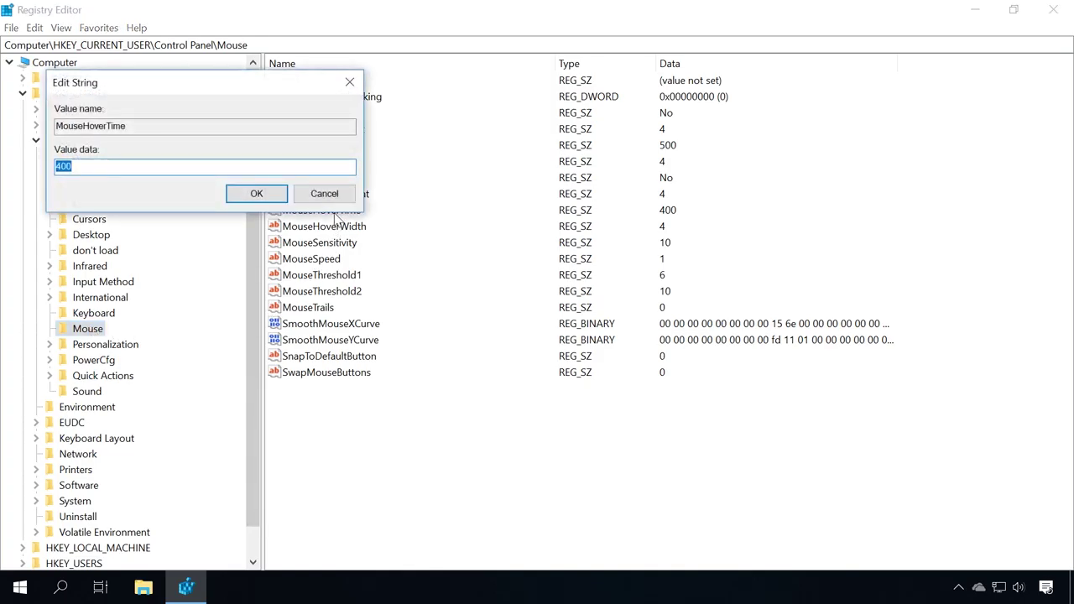
type("10")
left_click(254, 194)
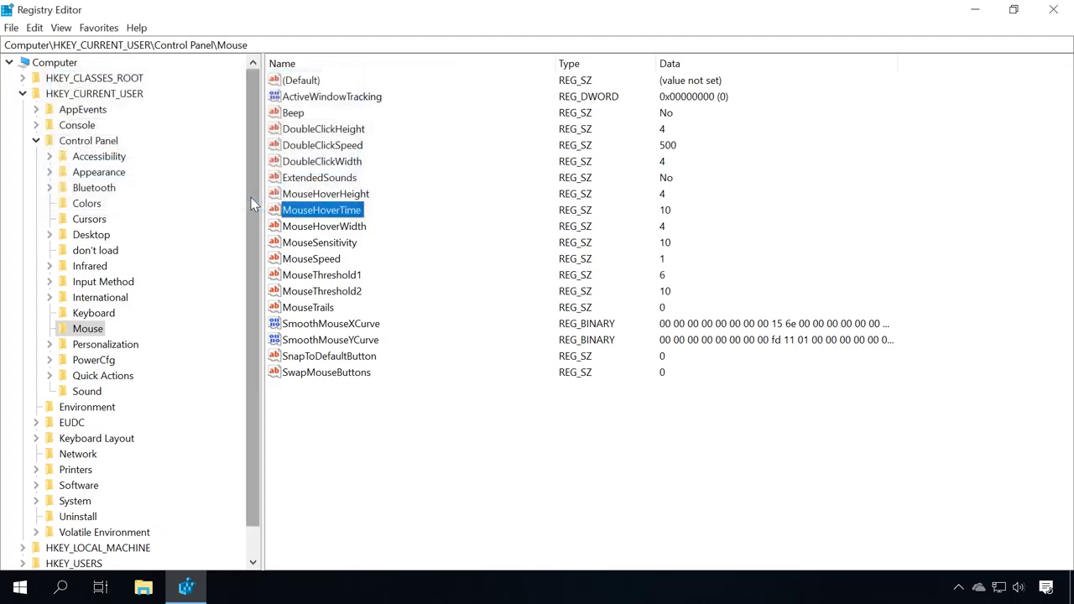
left_click(118, 240)
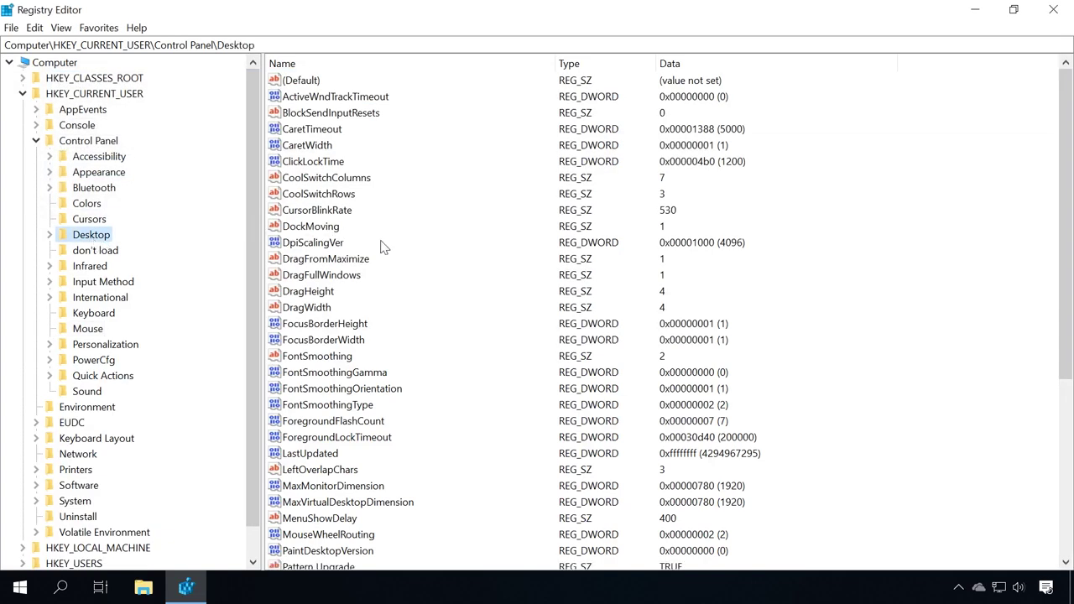
scroll(380, 245, "down", 1)
Change MenuShowDelay in the Desktop key from 400 to 10
left_click(319, 471)
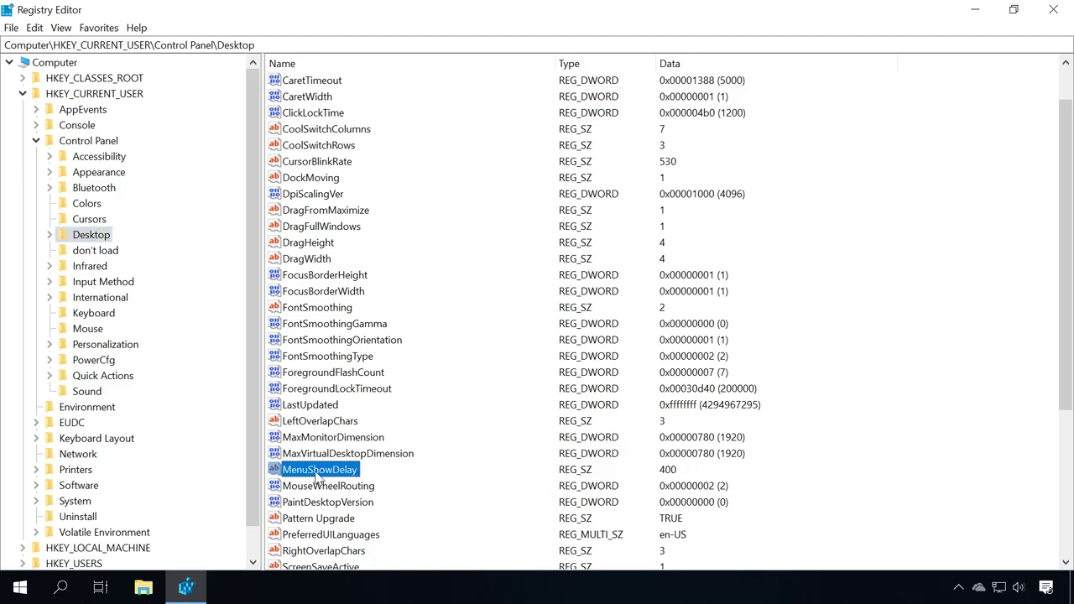
double_click(317, 475)
type("10")
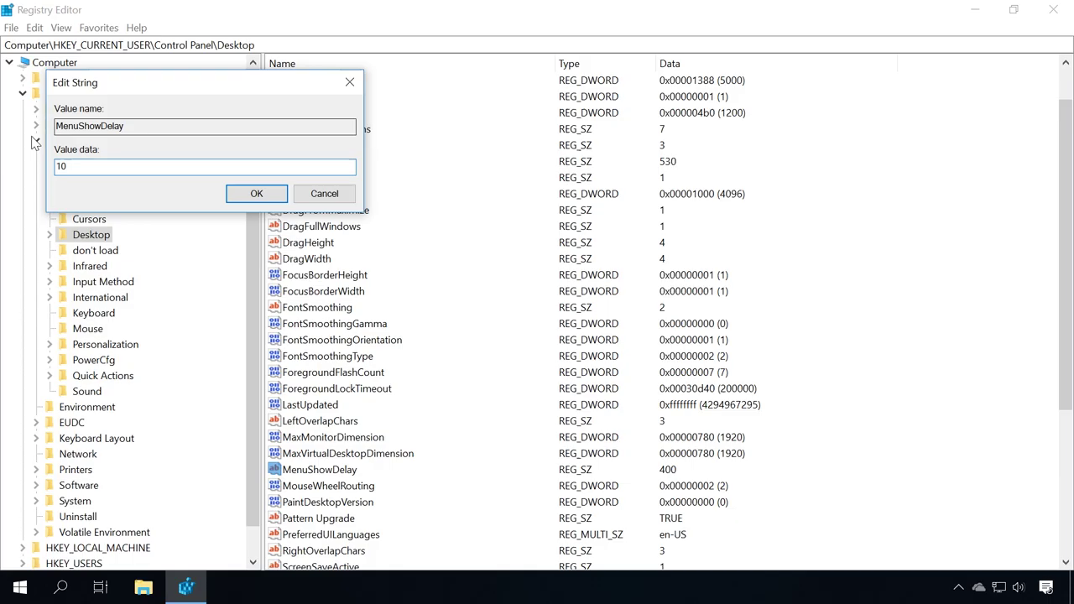
left_click(256, 194)
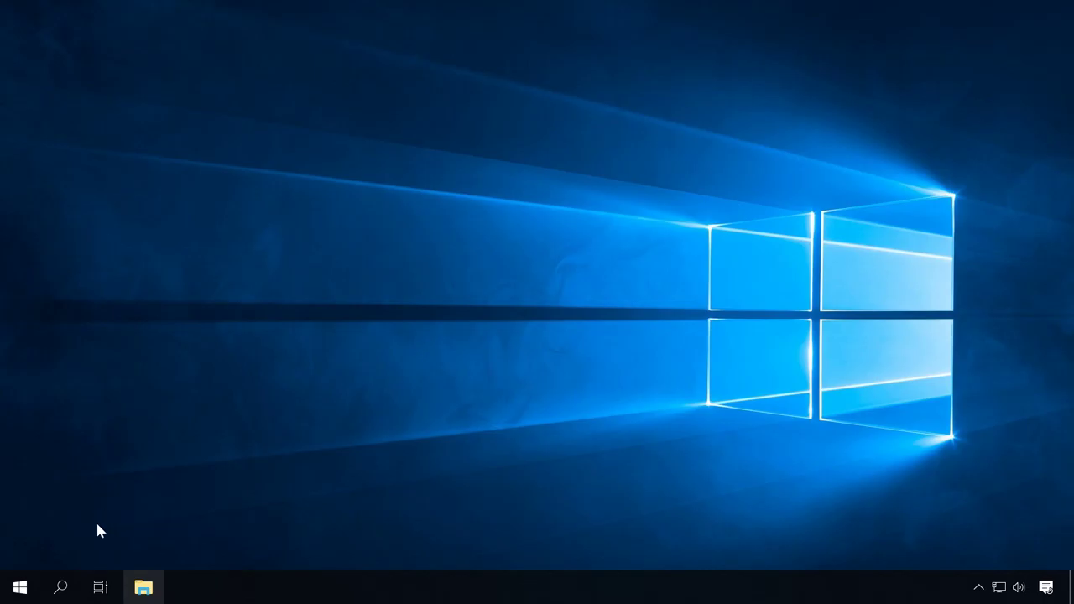
Find System by searching 'sy', then bring up its Advanced system settings
left_click(52, 591)
type("sy")
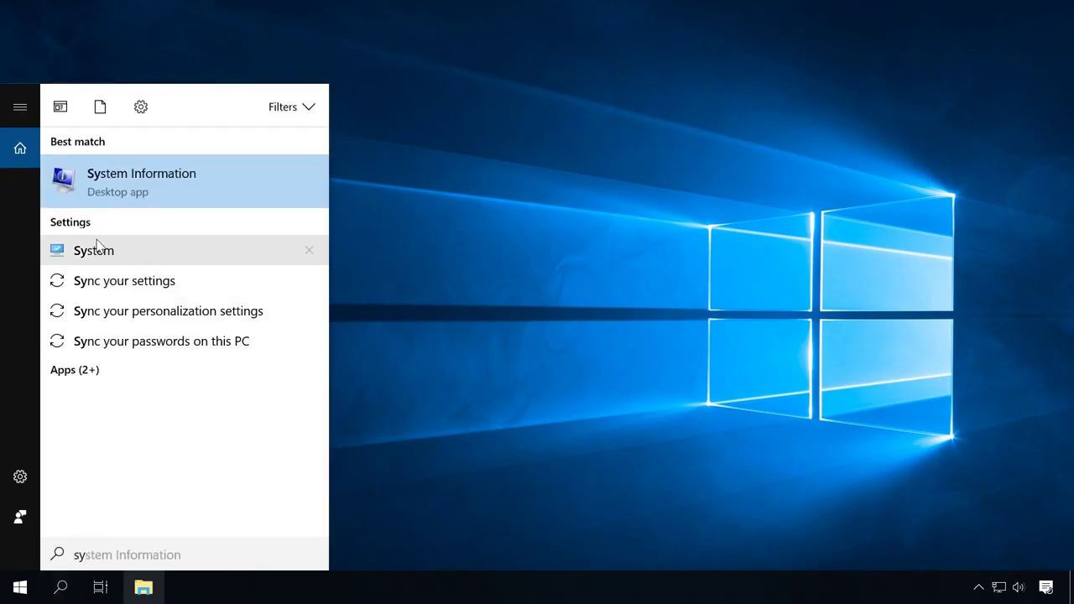
left_click(99, 258)
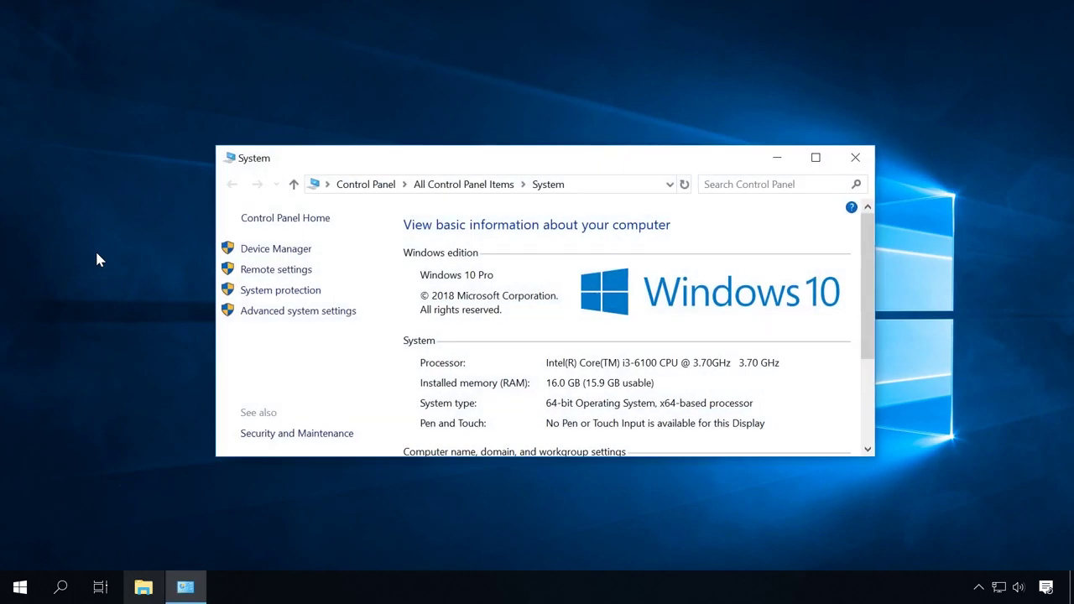
left_click(272, 311)
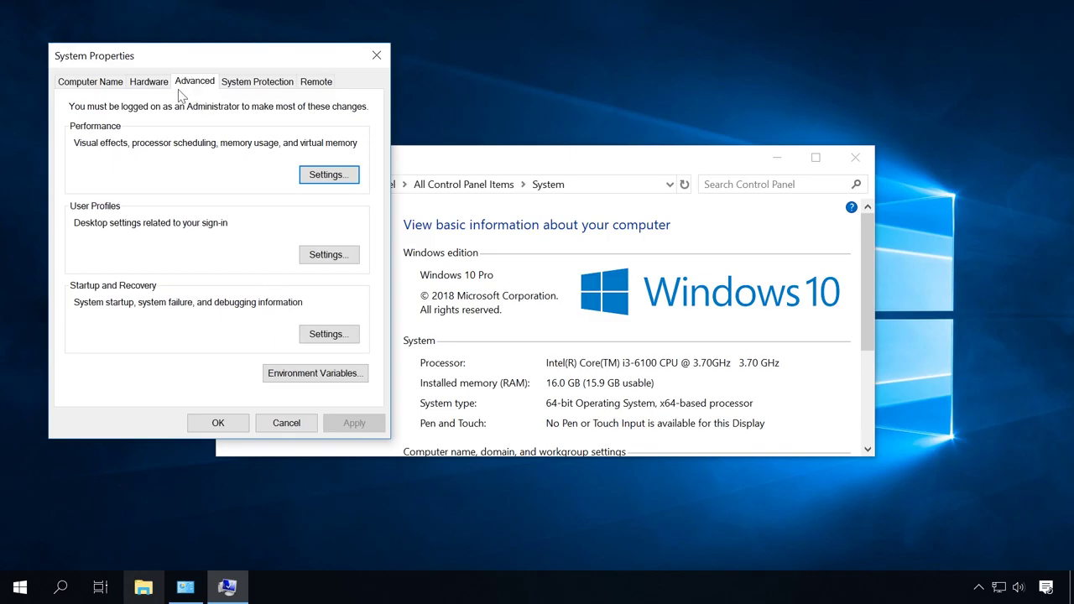
Choose 'Adjust for best performance' under Performance Options Visual Effects and apply it
left_click(324, 177)
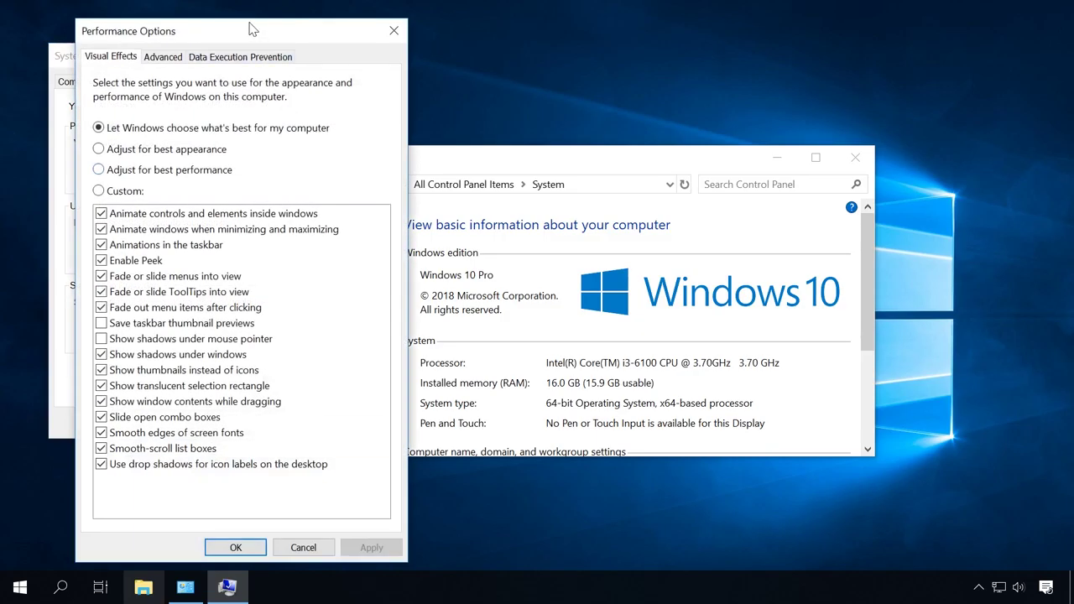
left_click_drag(254, 31, 516, 31)
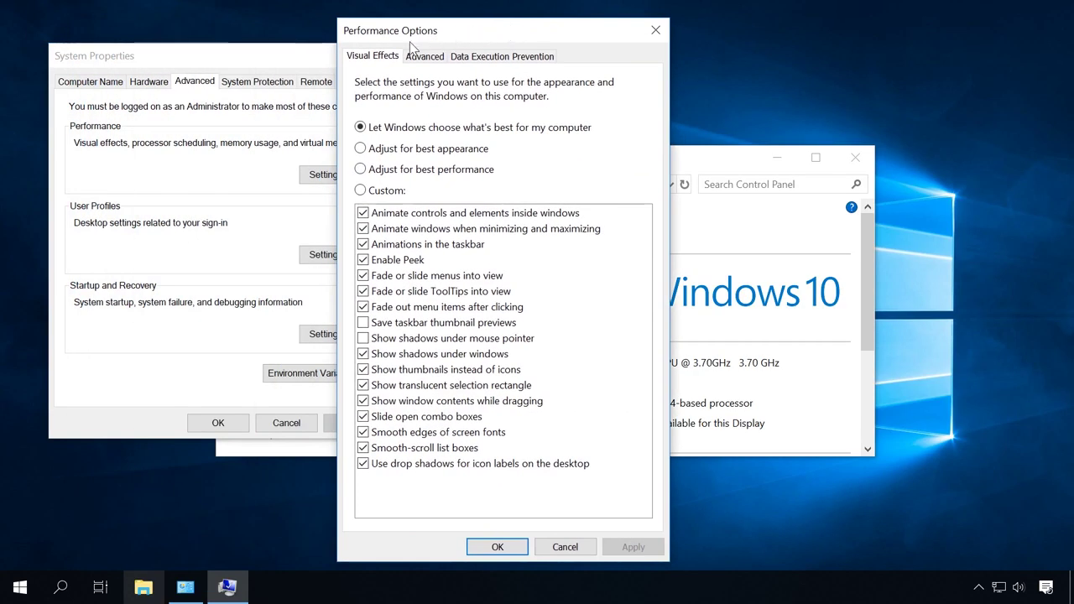
left_click(395, 152)
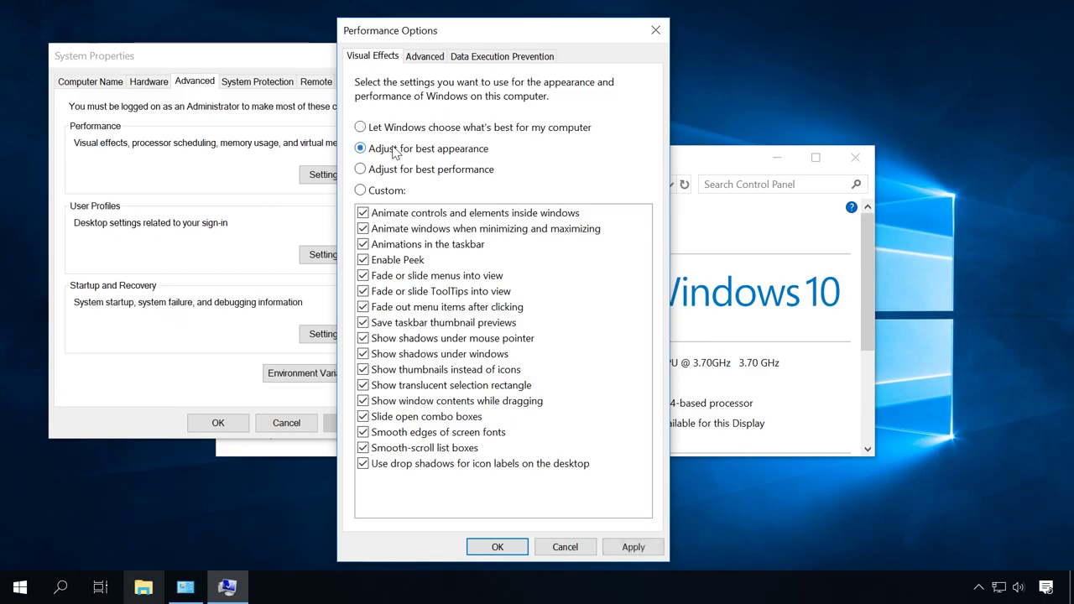
left_click(390, 172)
left_click(631, 547)
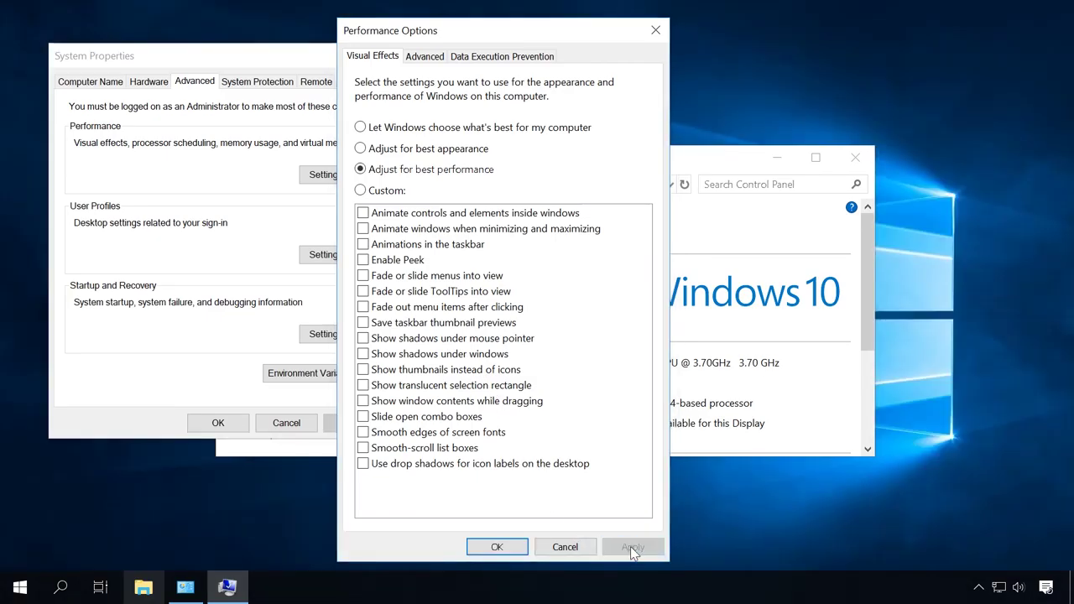
left_click(493, 546)
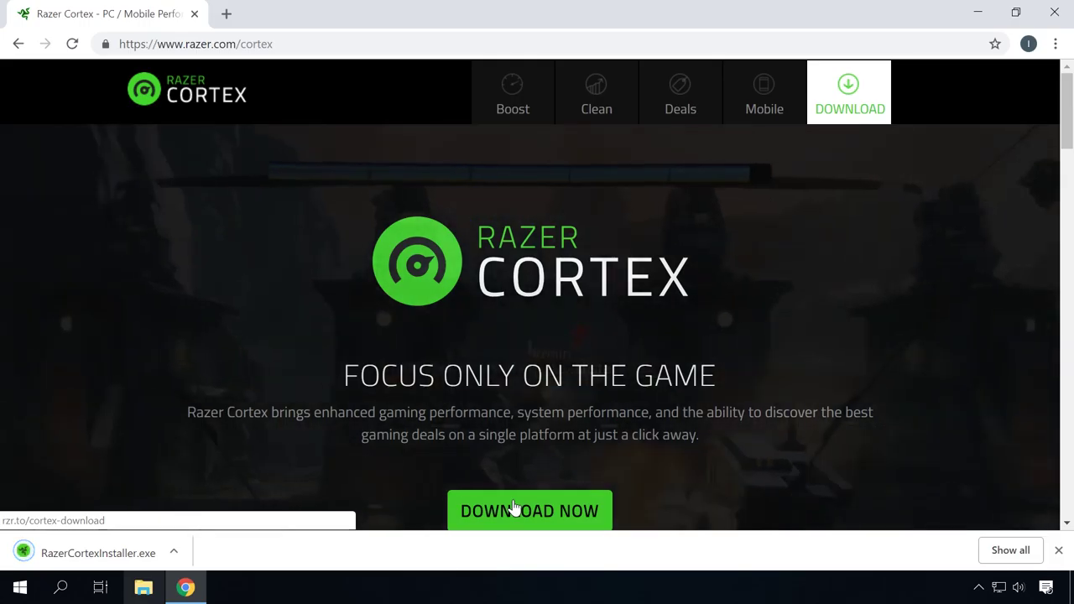
Run RazerCortexInstaller.exe from Chrome's download bar and approve the UAC prompt
left_click(98, 553)
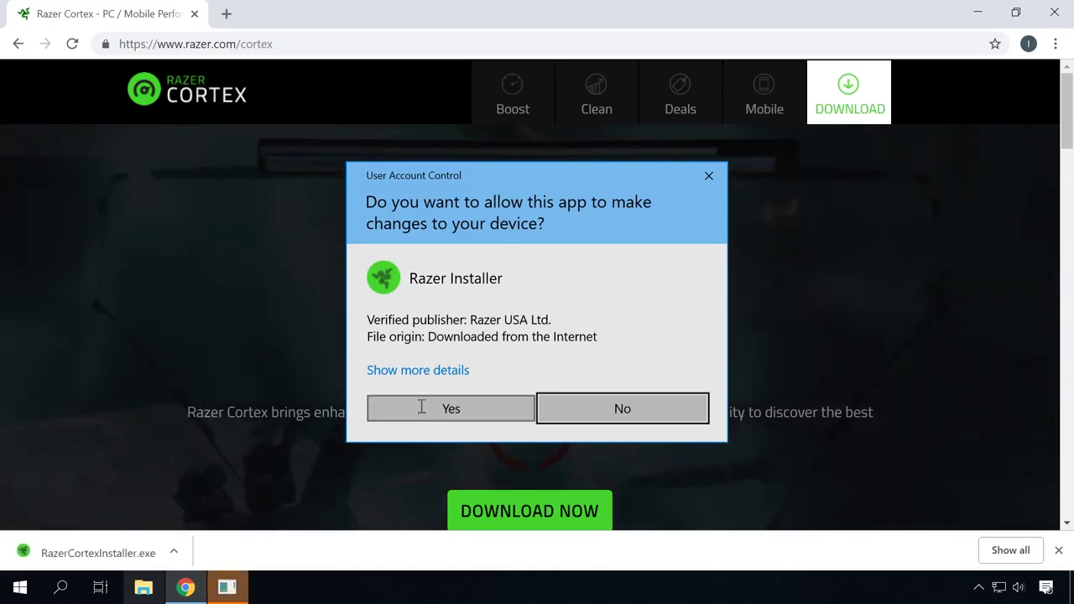
left_click(422, 407)
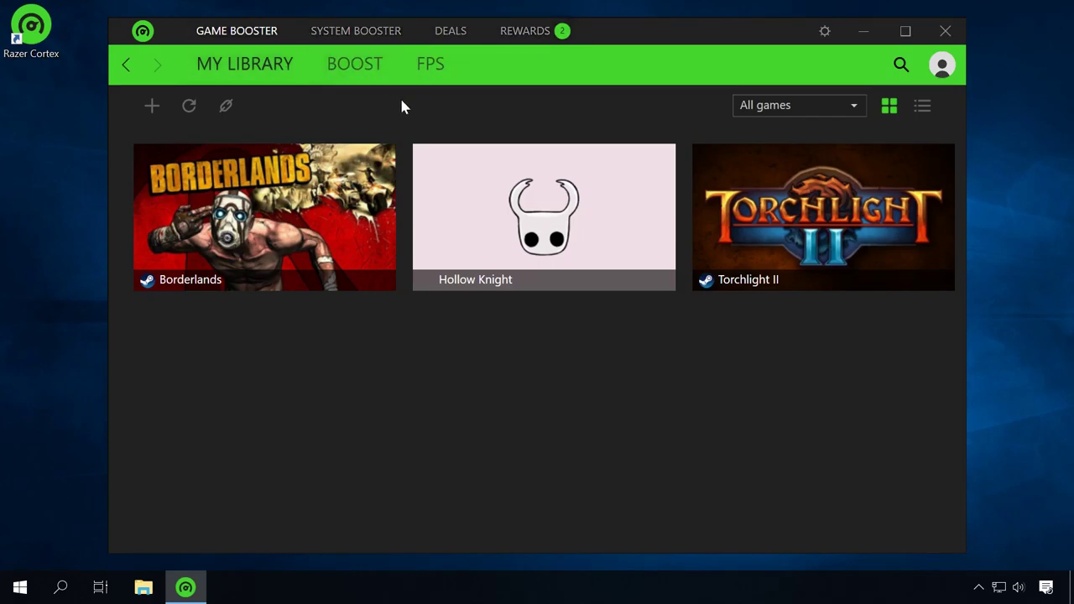
On SYSTEM BOOSTER, view the category details and run a full system SCAN
left_click(375, 44)
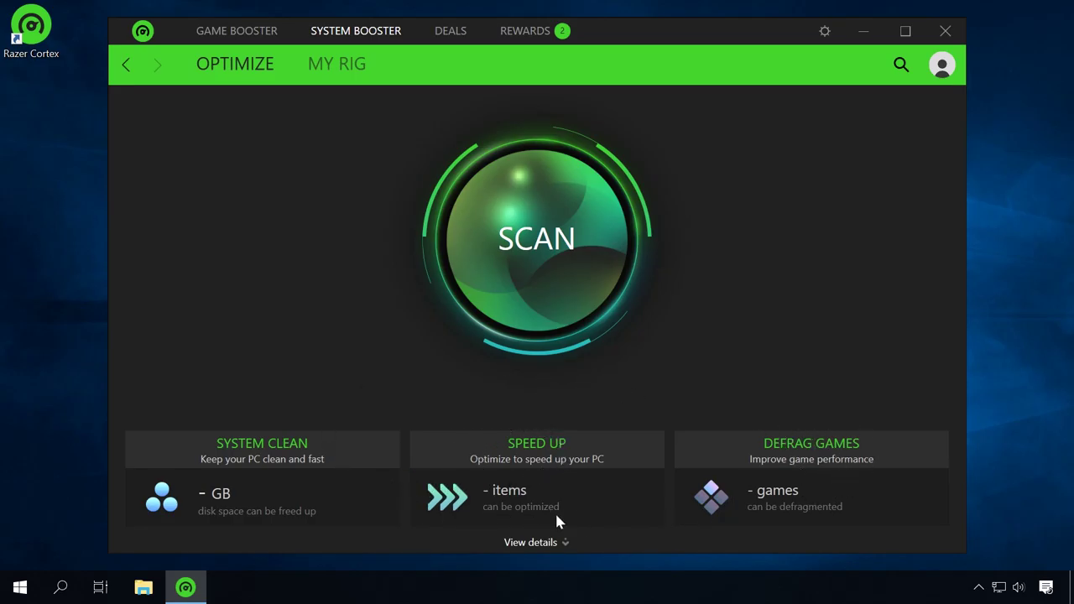
left_click(534, 542)
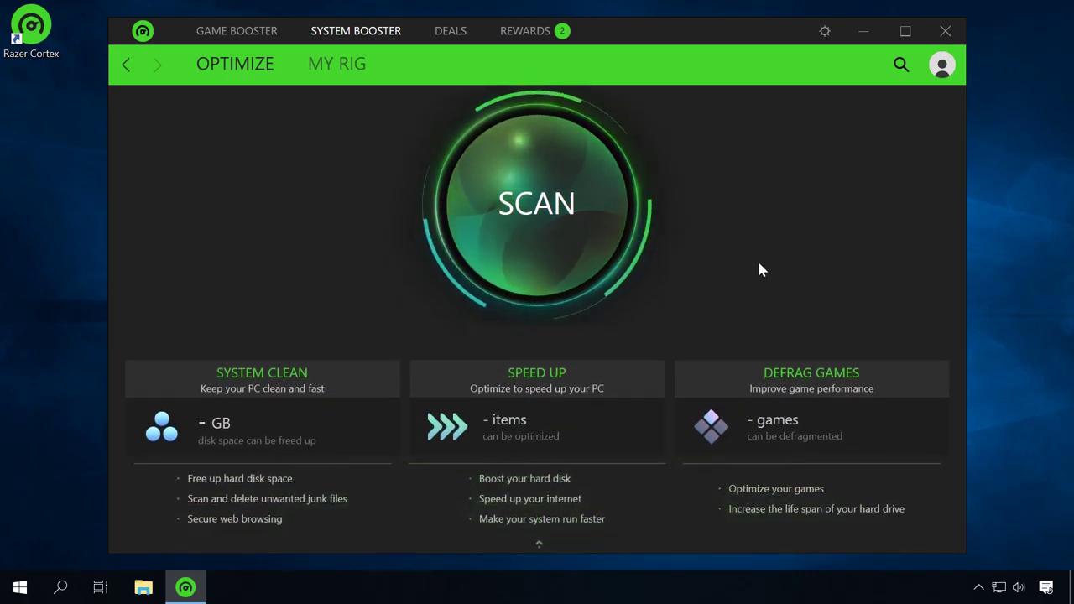
left_click(534, 205)
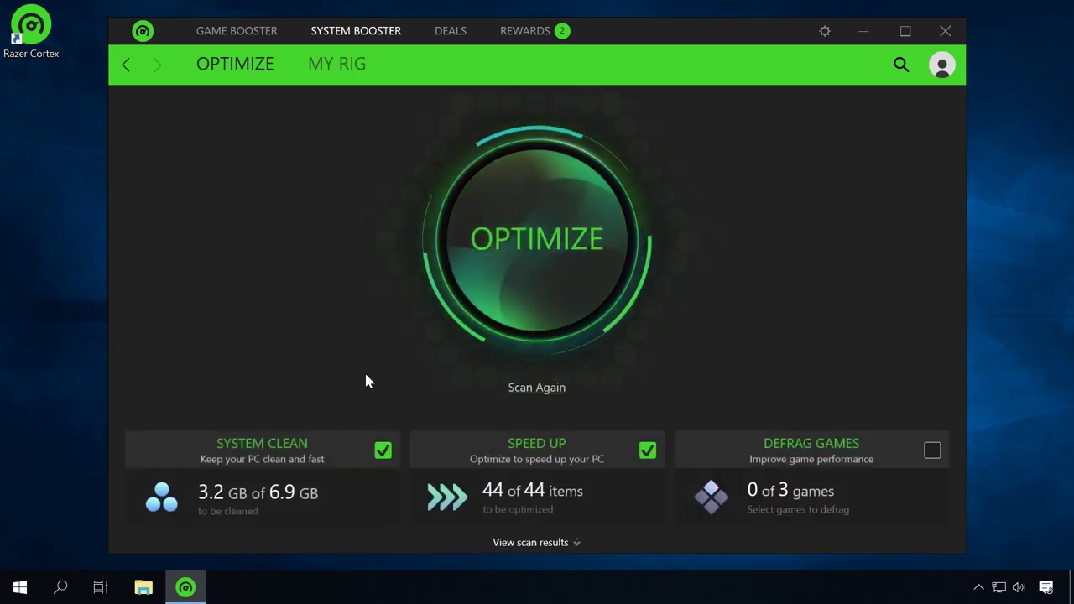
Exclude System and Game platform files from cleanup, leaving 168.5 MB selected
left_click(535, 542)
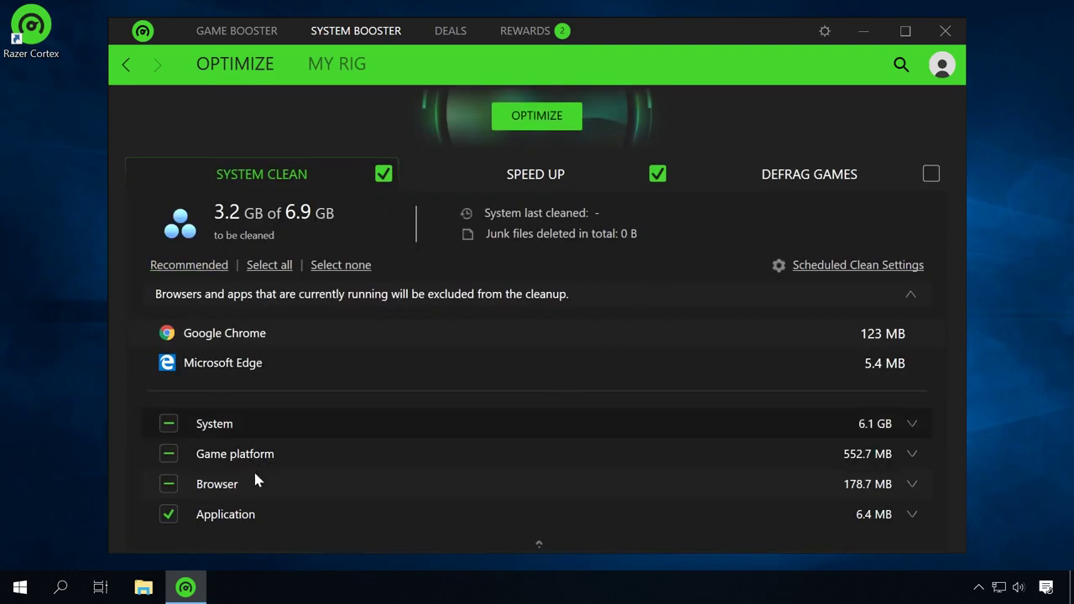
left_click(169, 424)
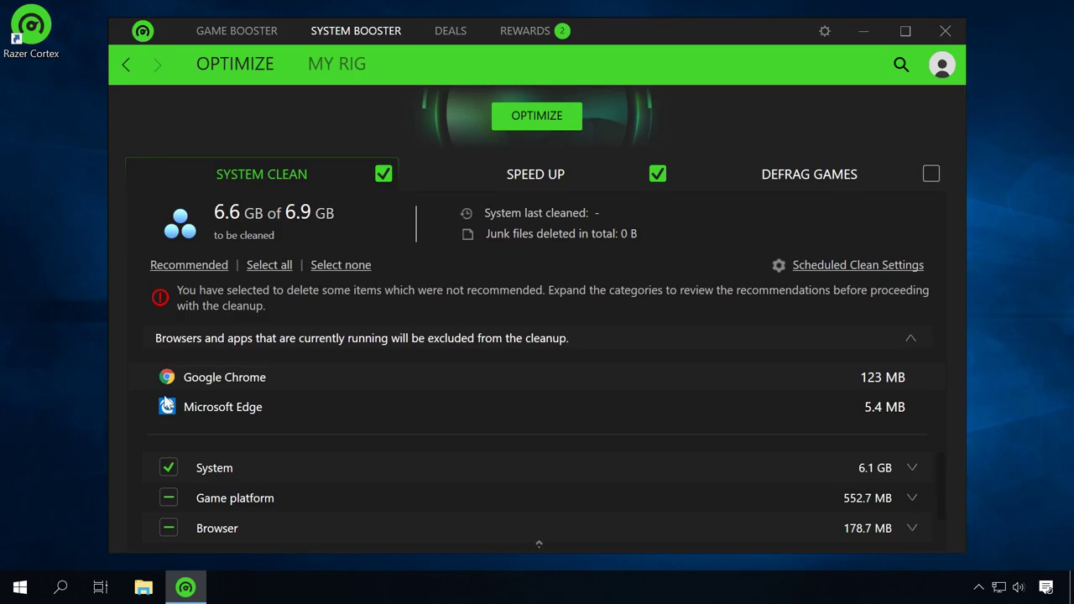
left_click(168, 498)
left_click(167, 471)
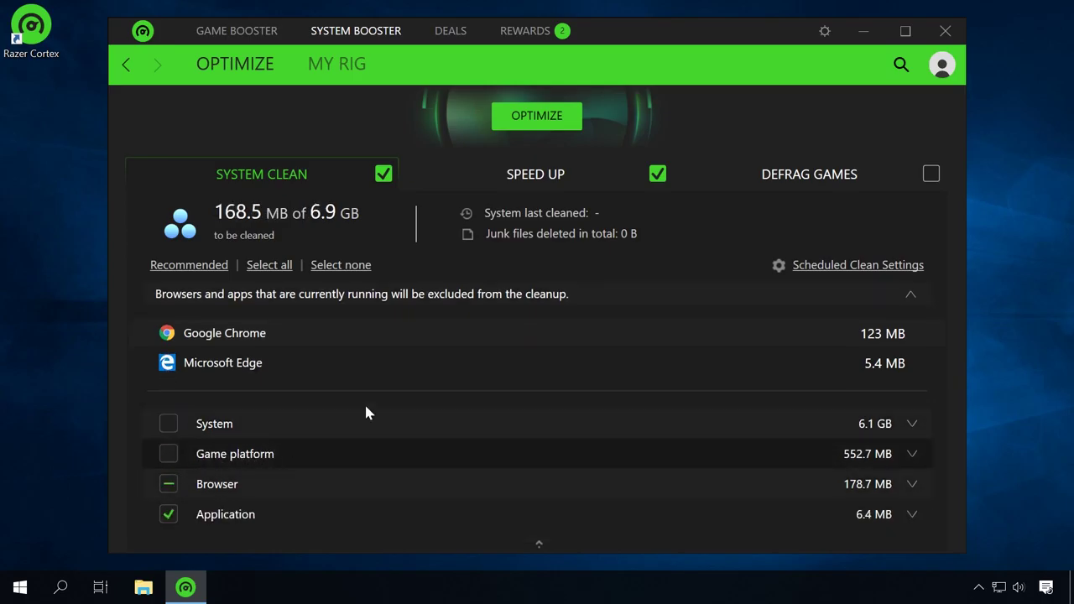
Review the SPEED UP items and the DEFRAG GAMES list
left_click(536, 174)
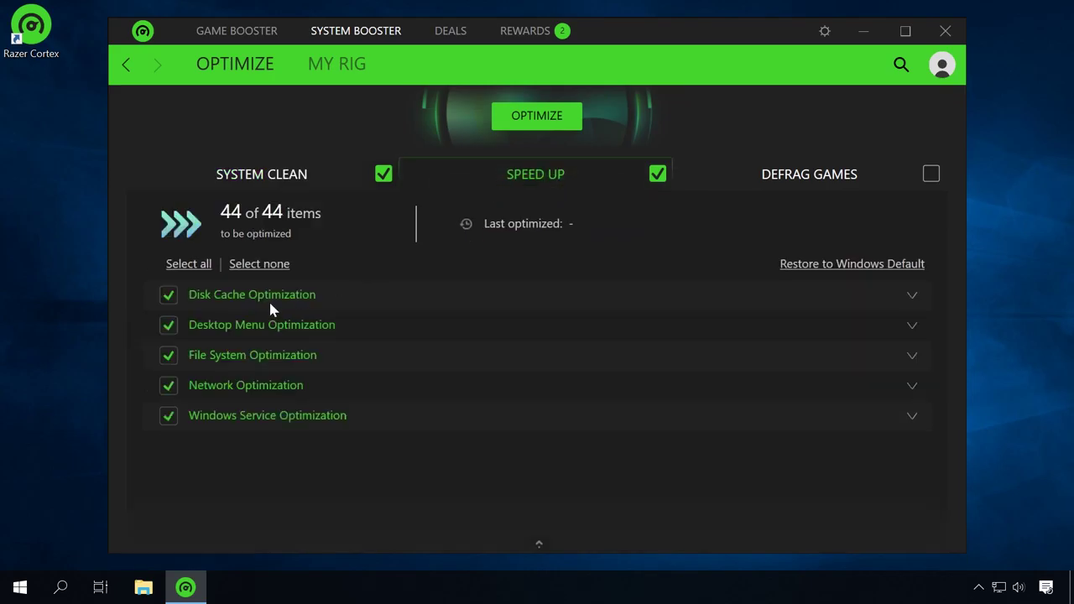
left_click(809, 178)
mouse_move(475, 403)
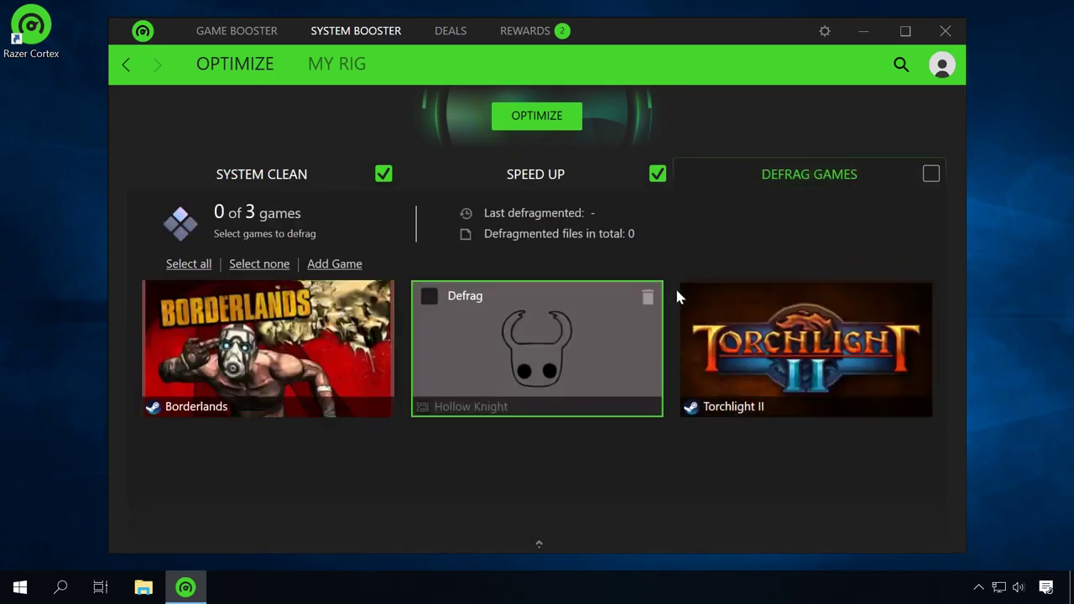
scroll(331, 114, "up", 3)
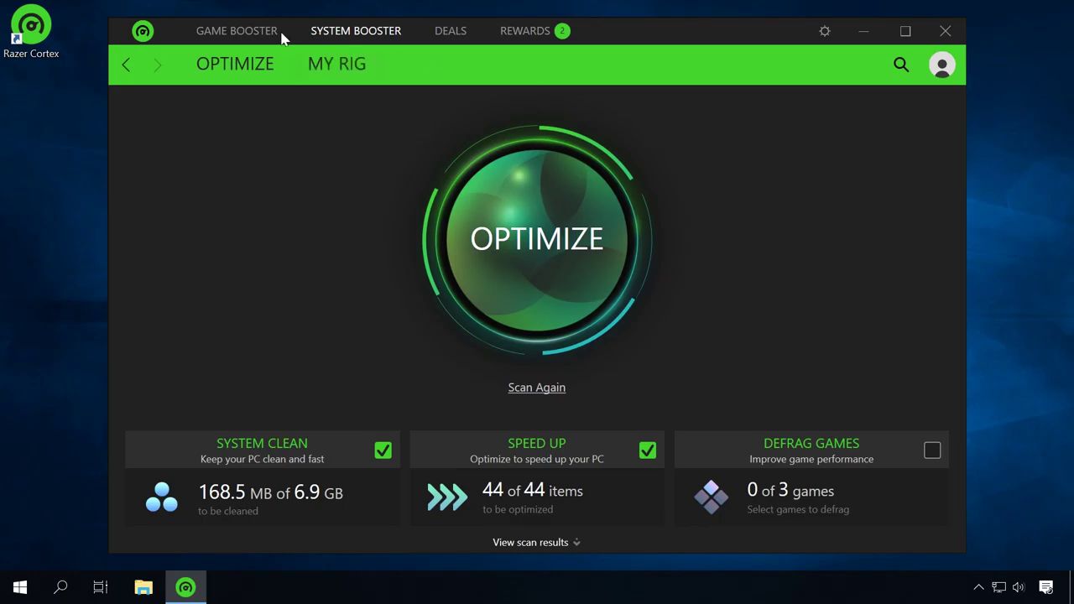
From the Game Booster library, start adding a game and browse for its file, then cancel both dialogs
left_click(246, 35)
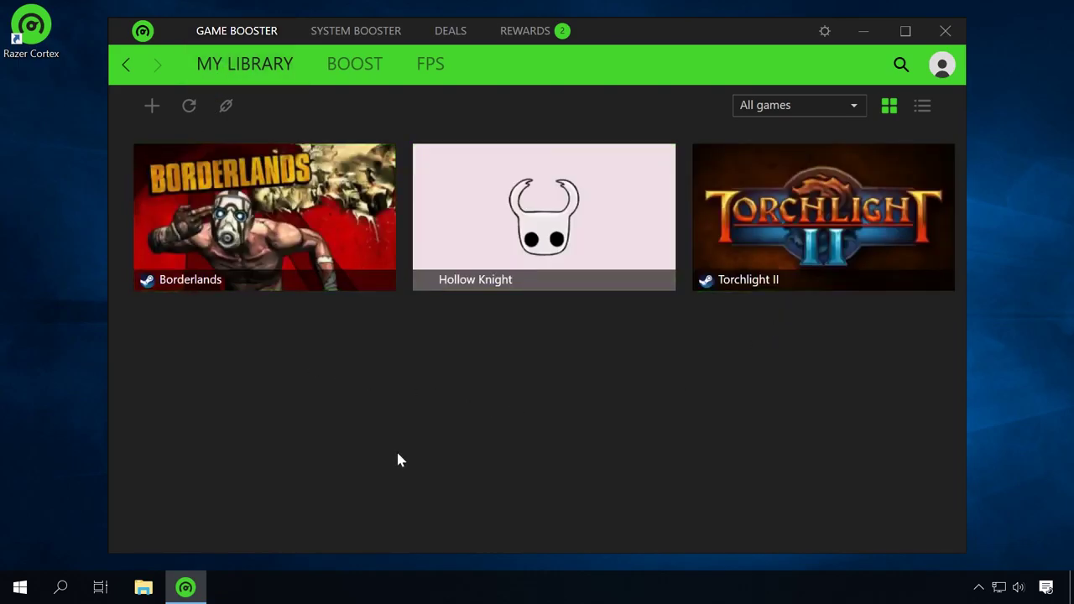
left_click(152, 106)
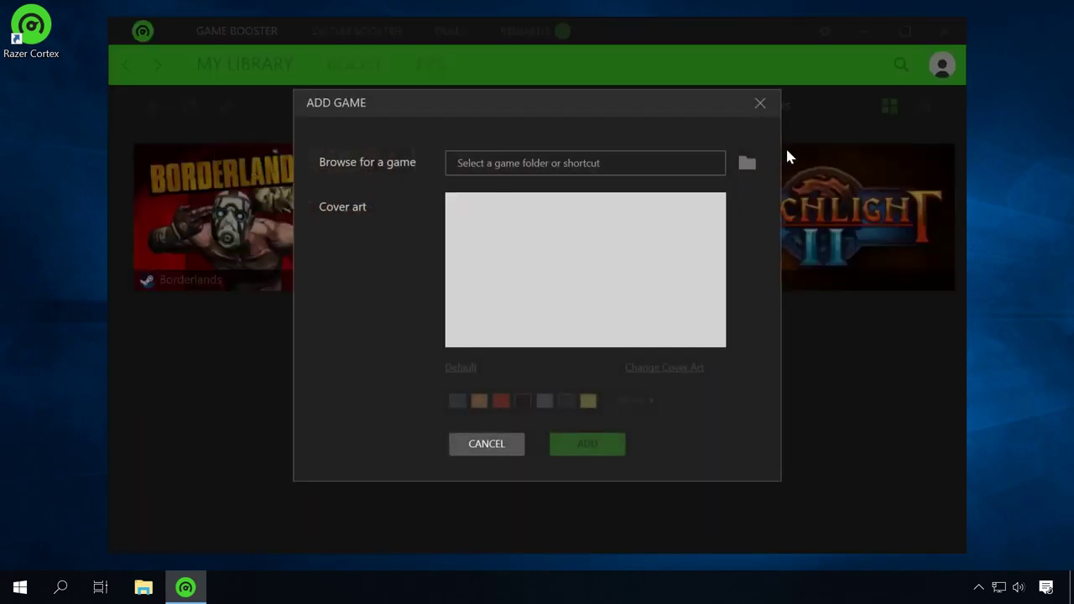
left_click(748, 163)
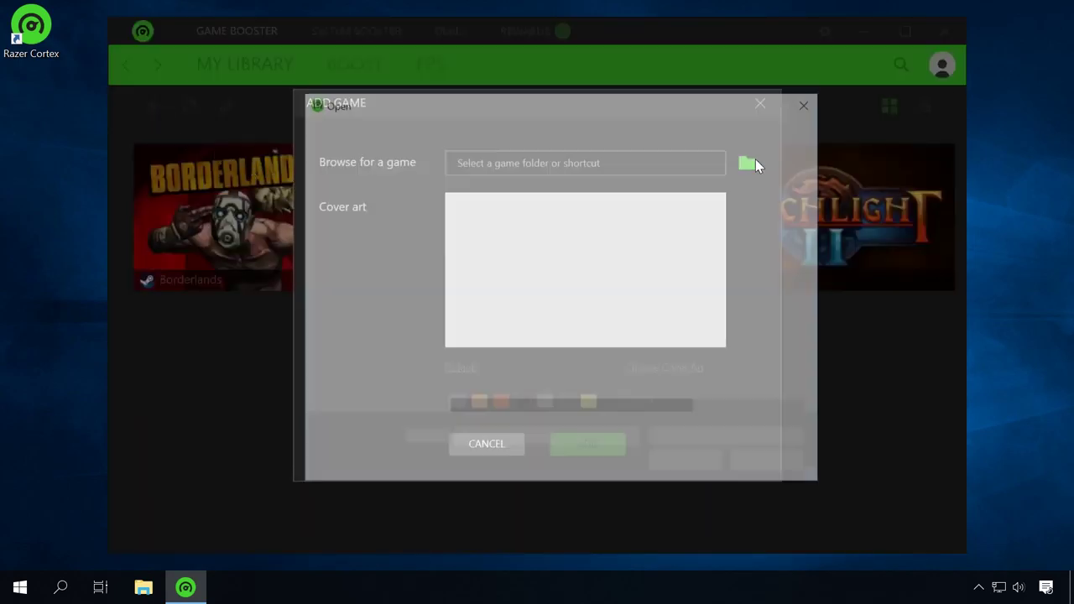
scroll(512, 271, "down", 3)
scroll(515, 271, "down", 5)
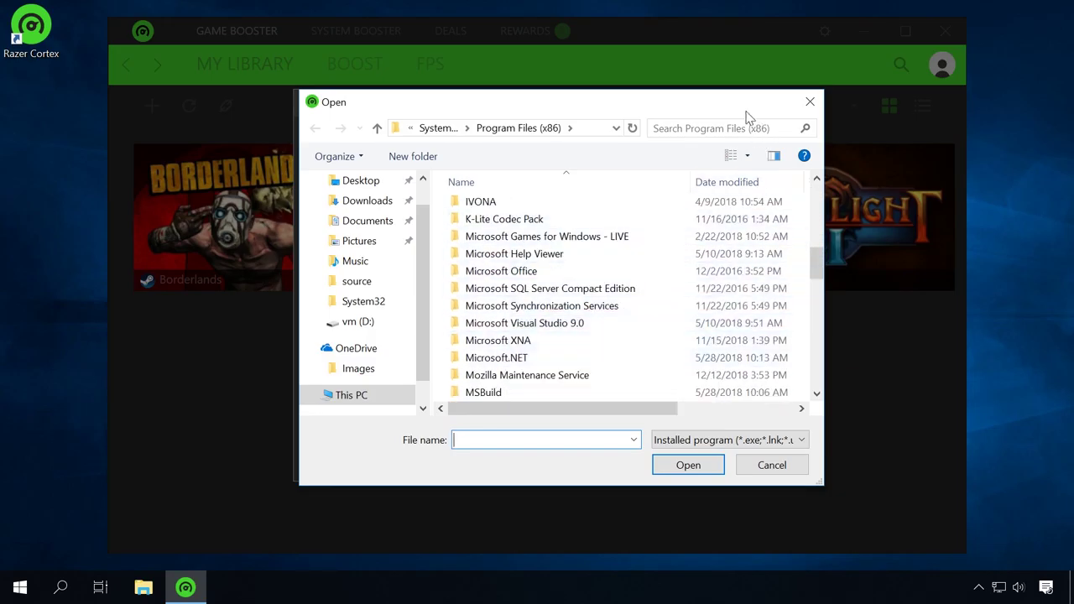
left_click(809, 101)
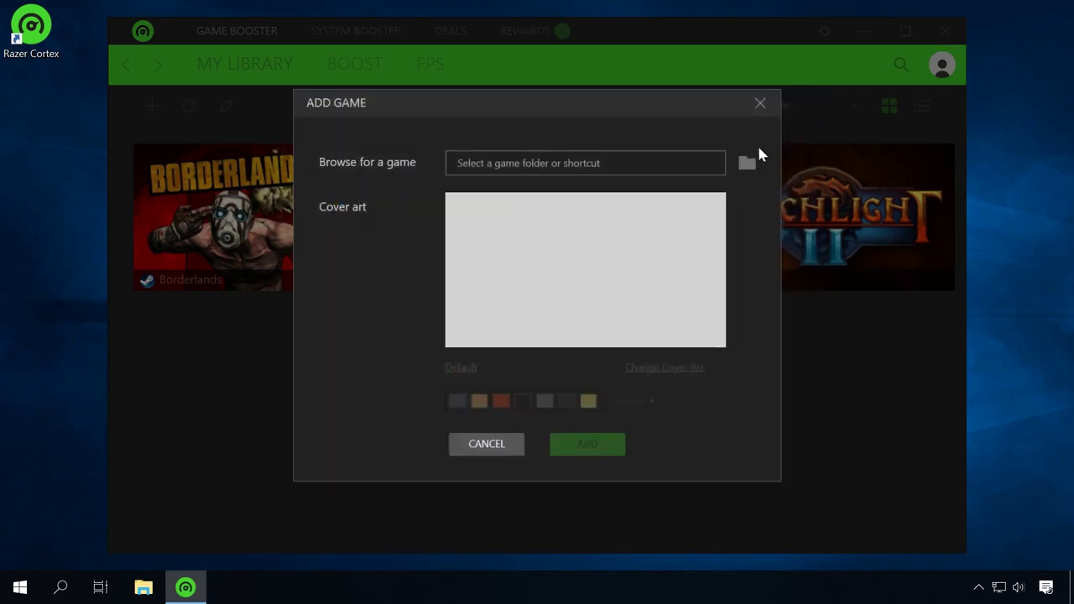
left_click(761, 102)
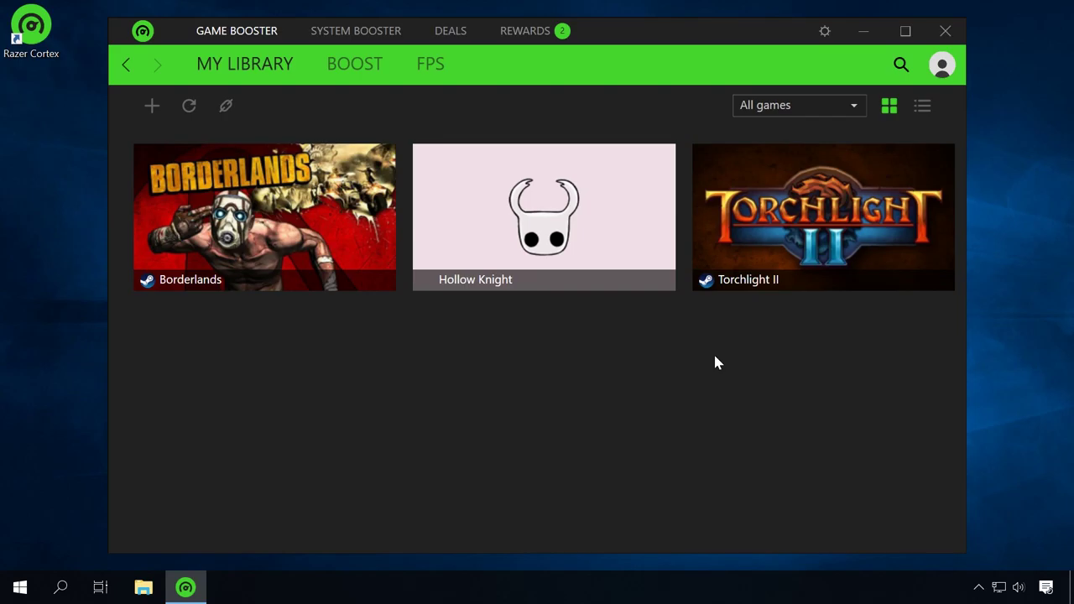
Launch Torchlight II with PLAY from its Game Booster tile
mouse_move(826, 226)
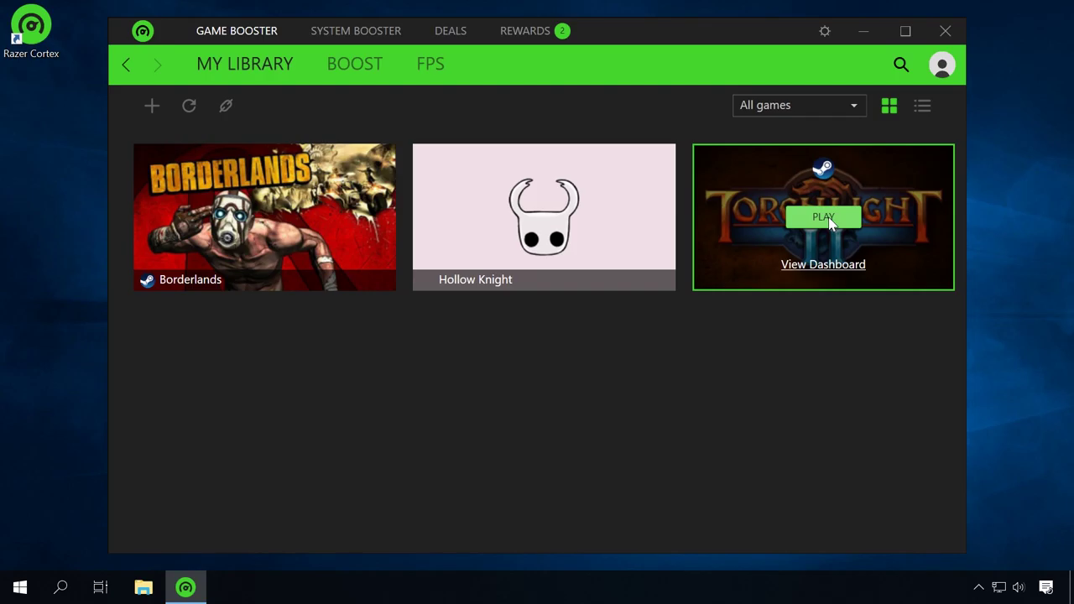
left_click(824, 218)
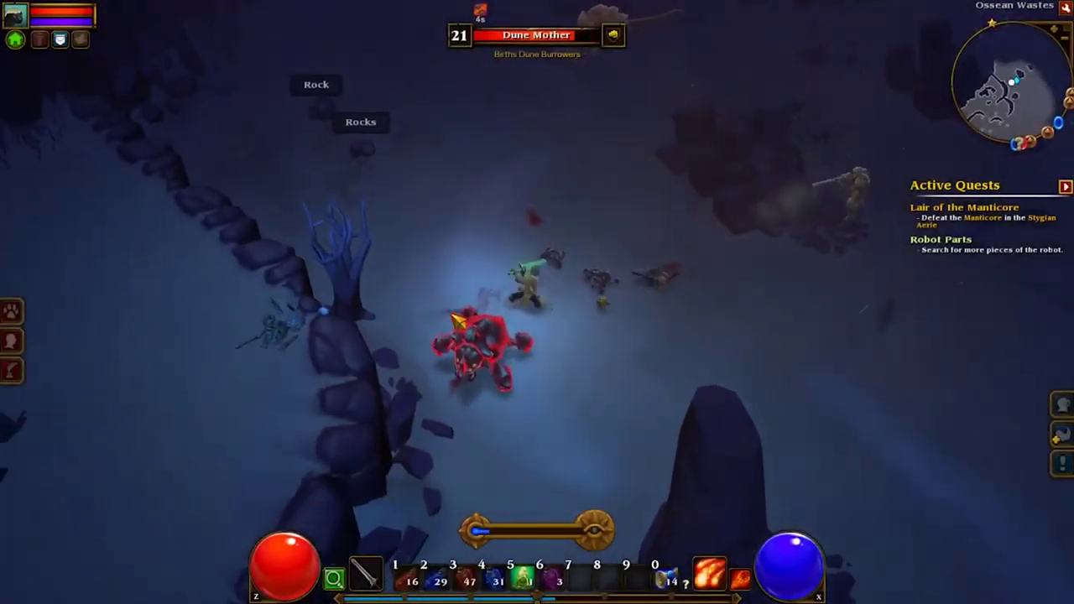
Defeat the Dune Mother and move the hero toward the next enemy
left_click(460, 322)
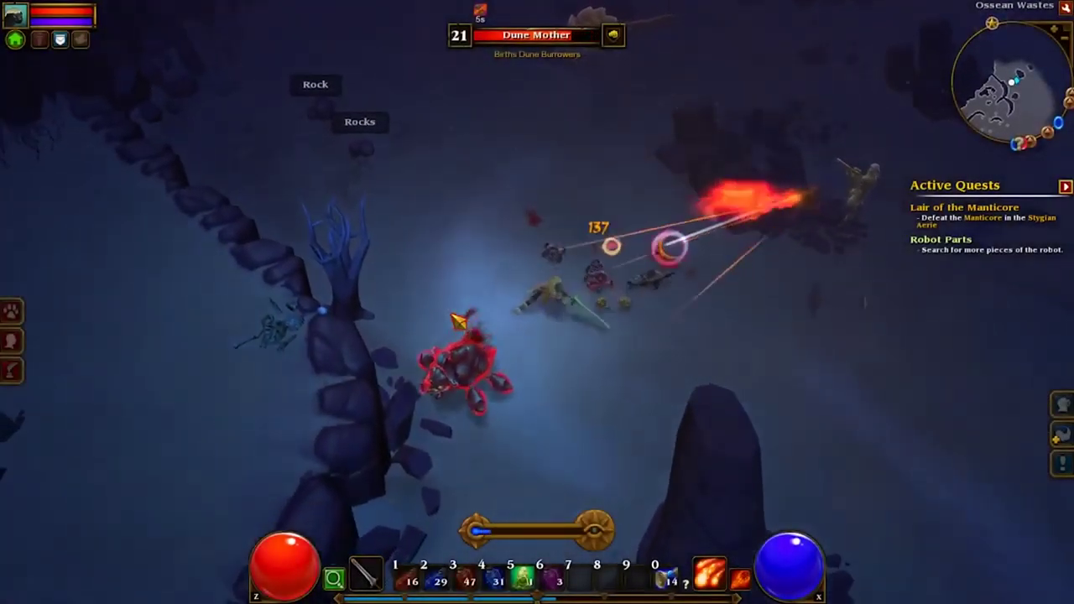
left_click(478, 329)
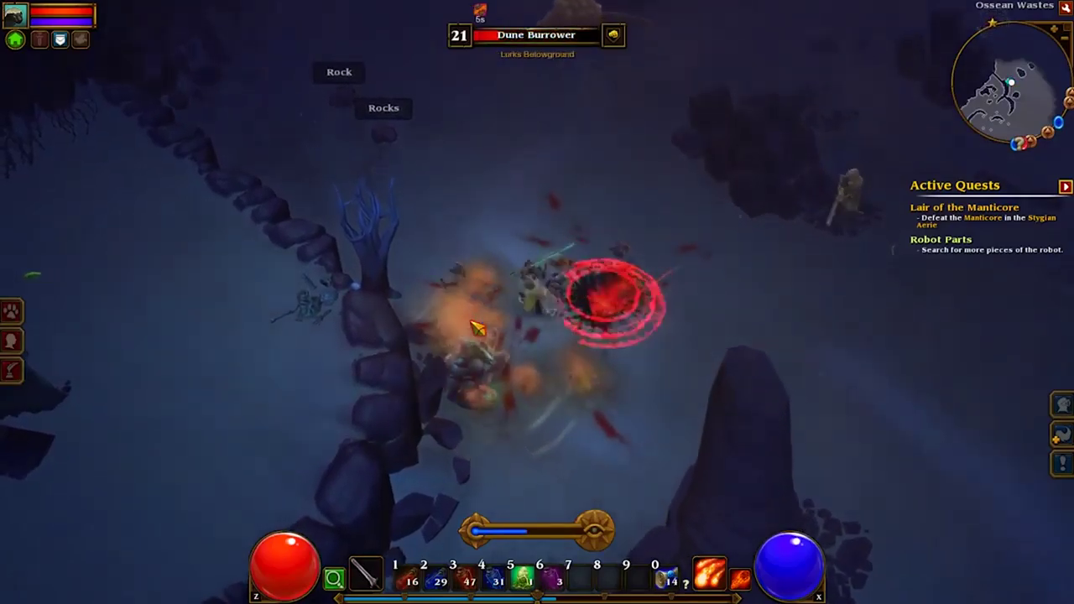
left_click(624, 251)
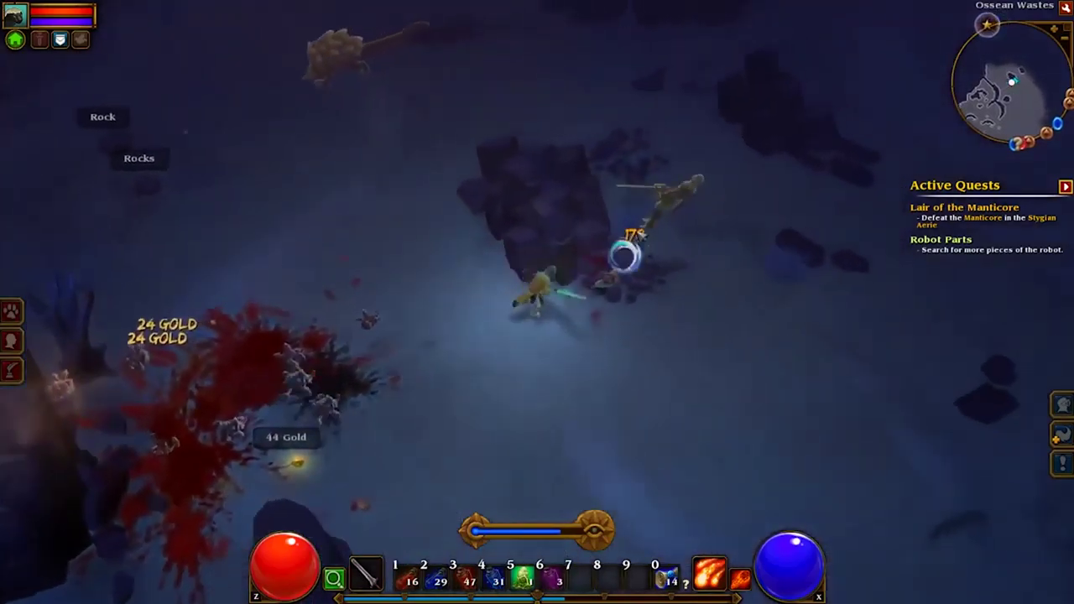
Attack the Armadax, kill the Jackalbeast for its gold, and walk beside the rock
left_click(252, 208)
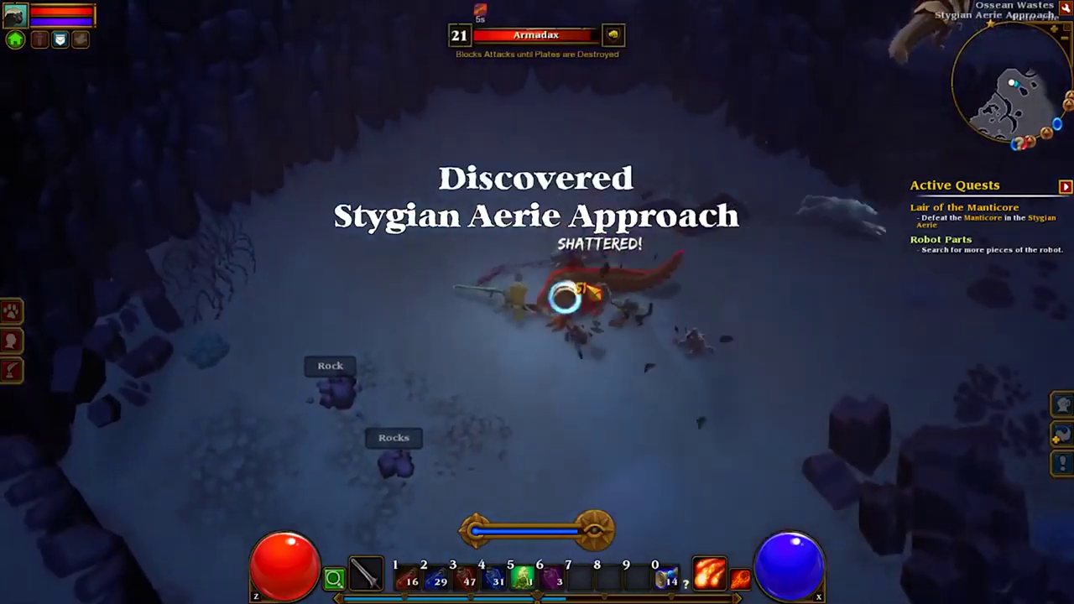
left_click(591, 263)
left_click(579, 252)
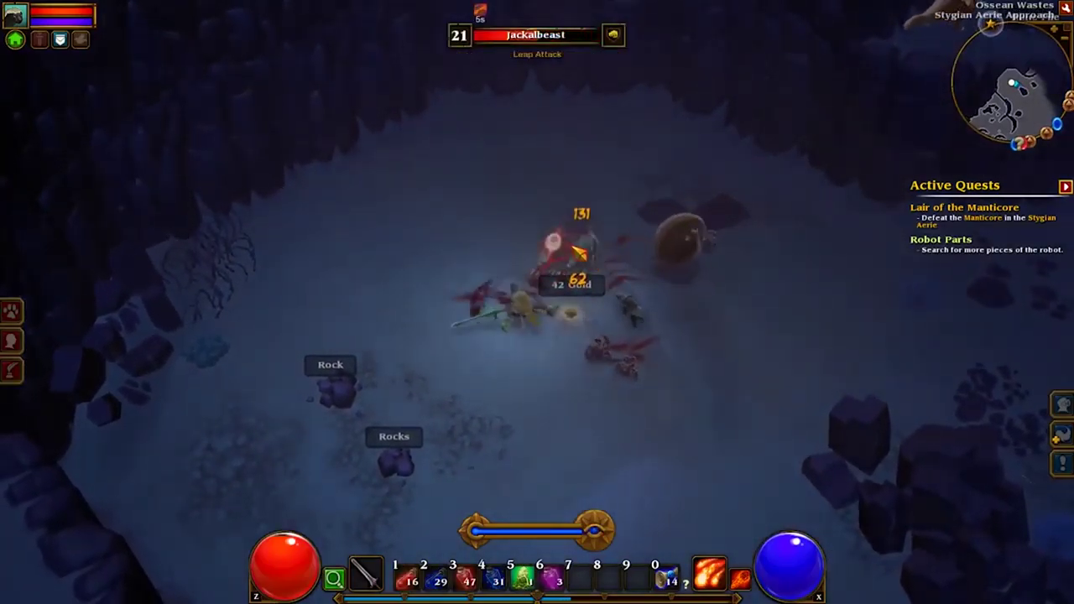
left_click(573, 259)
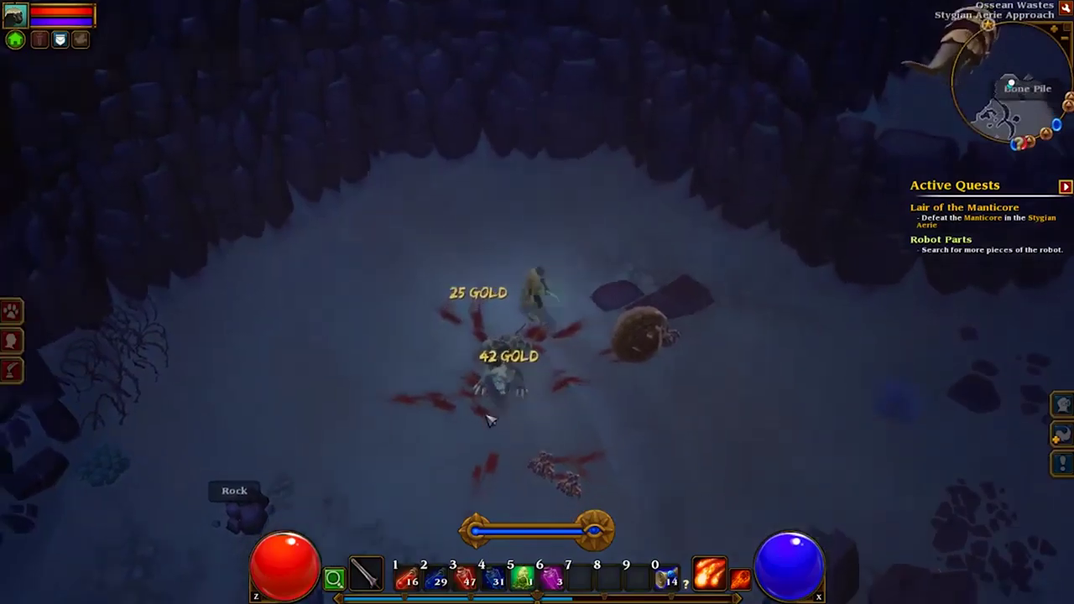
left_click(374, 402)
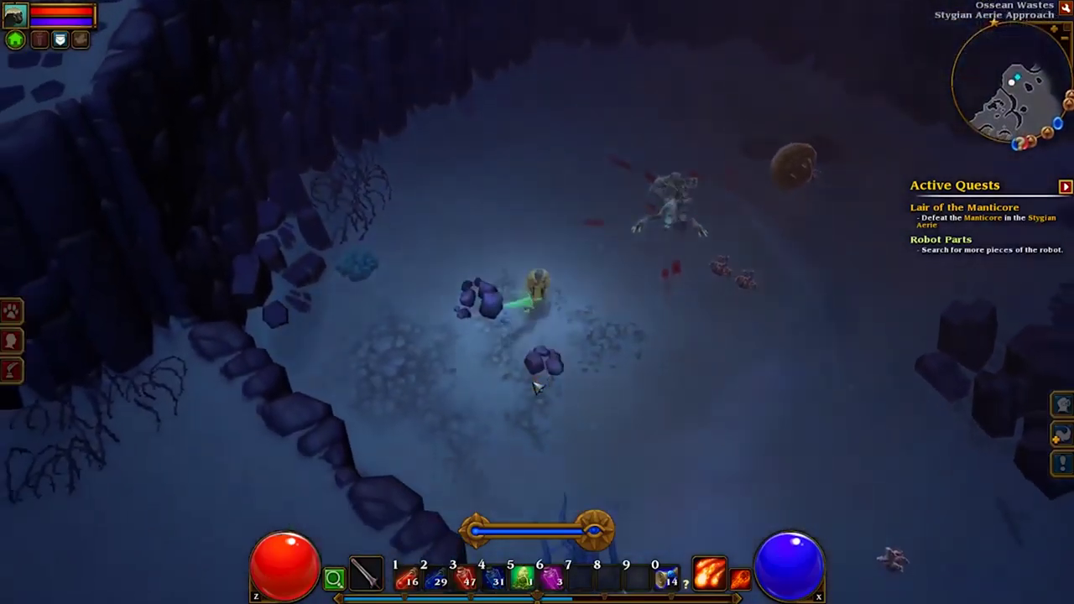